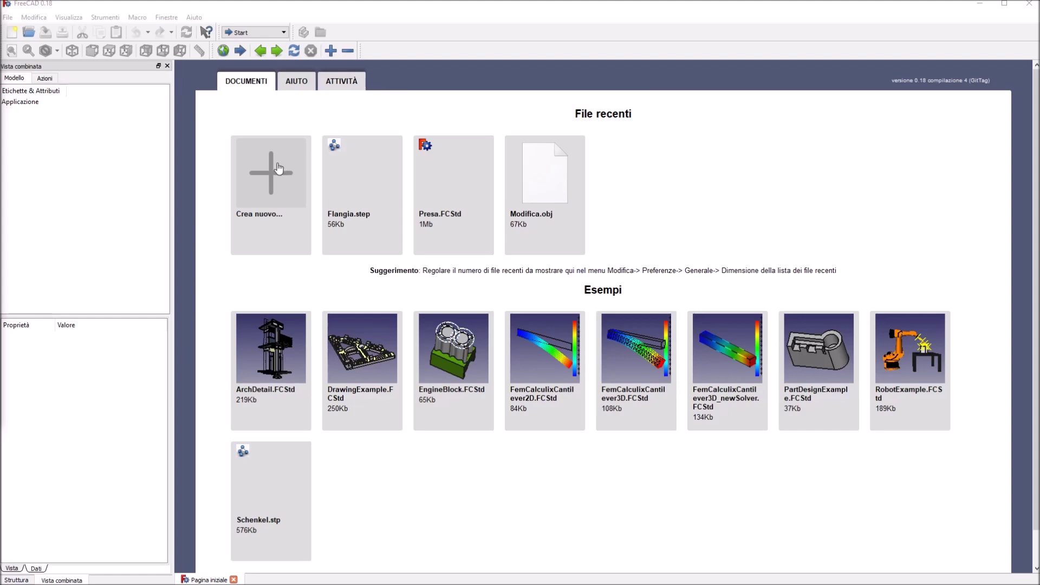
Step: Create a new Part-workbench document with the axis origin shown, and add a Cylinder primitive
left_click(262, 185)
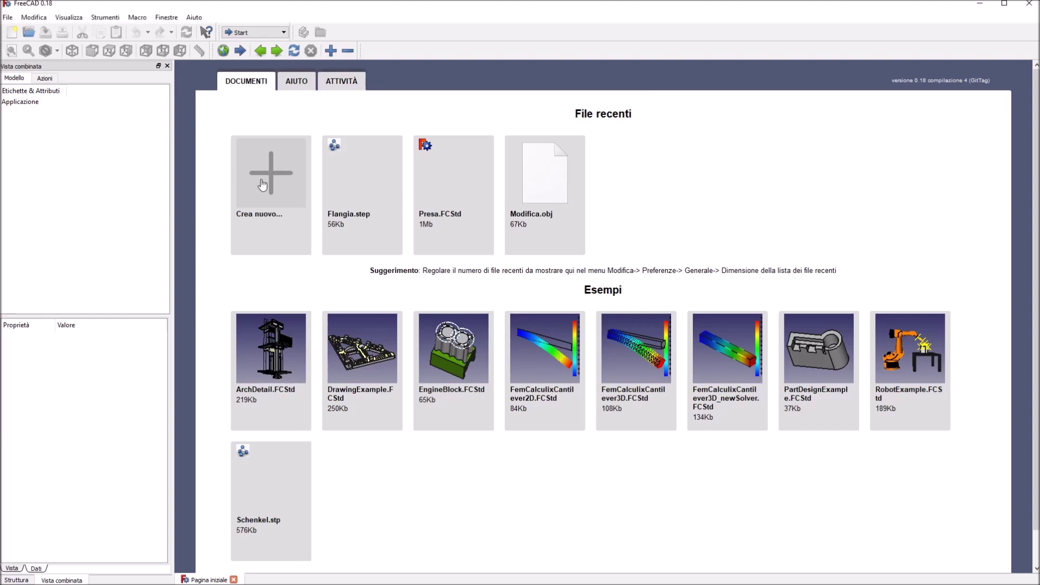
left_click(263, 34)
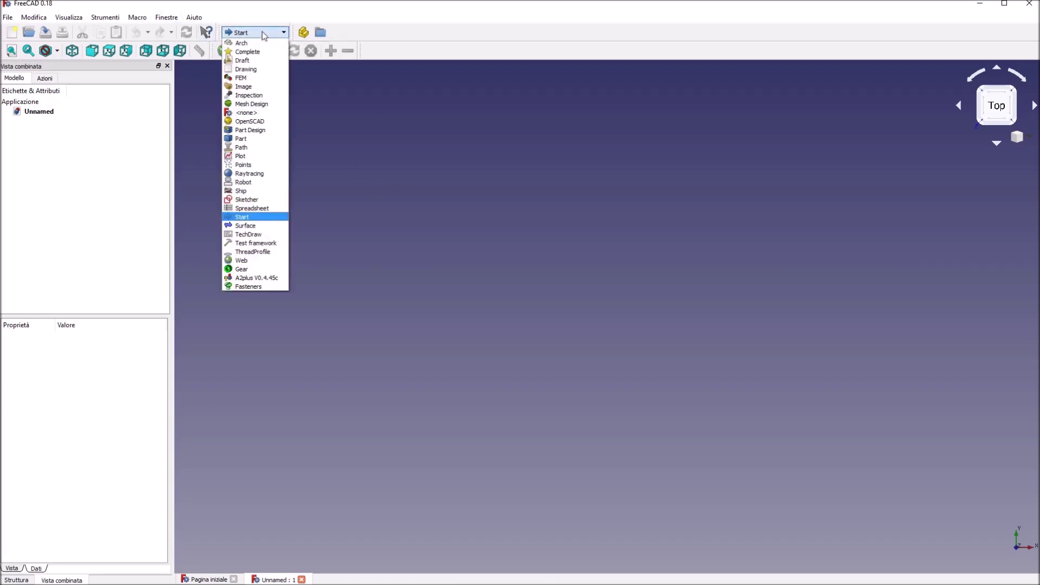
left_click(251, 141)
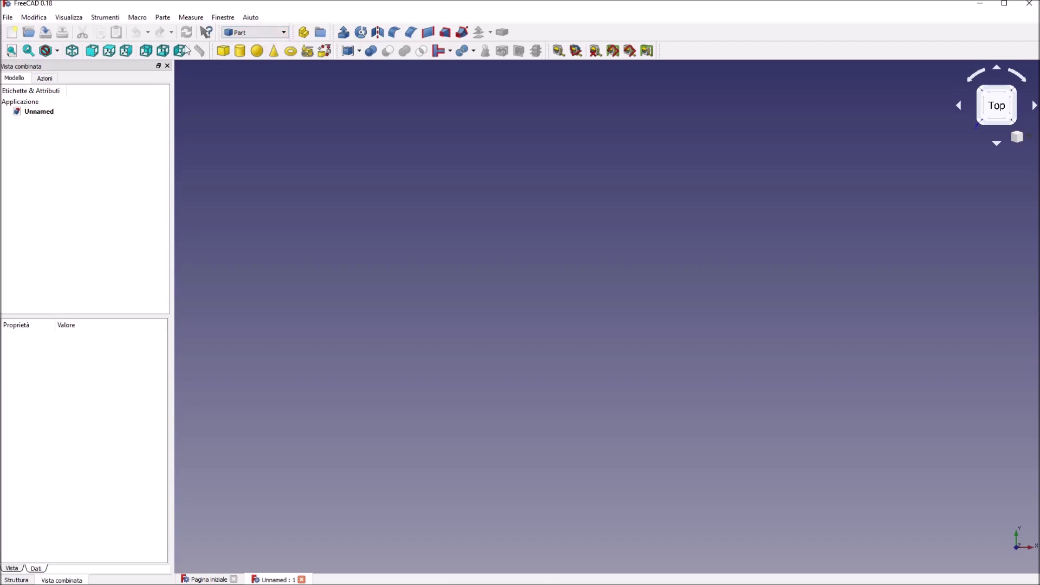
left_click(81, 20)
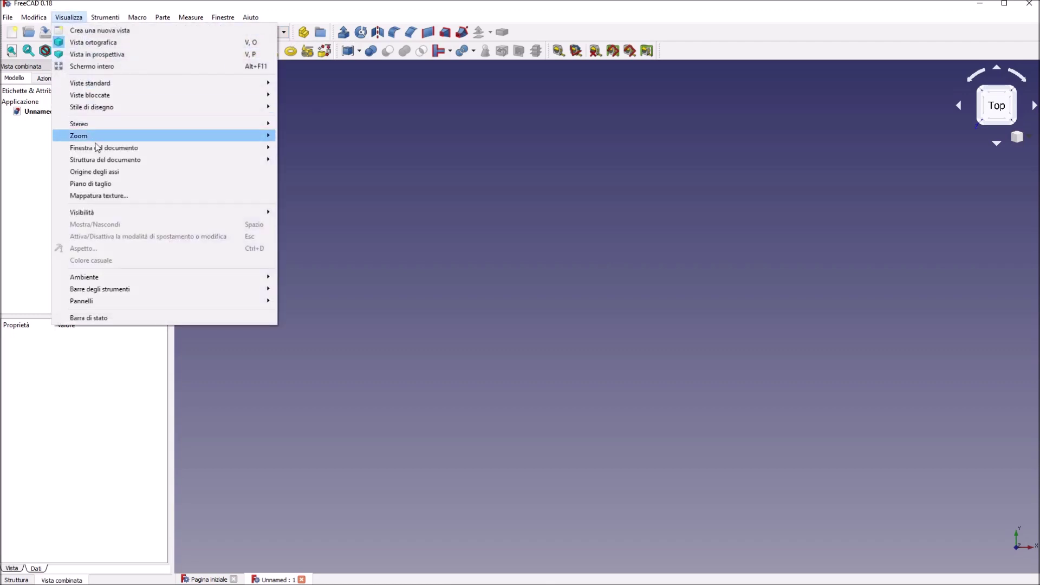
left_click(101, 171)
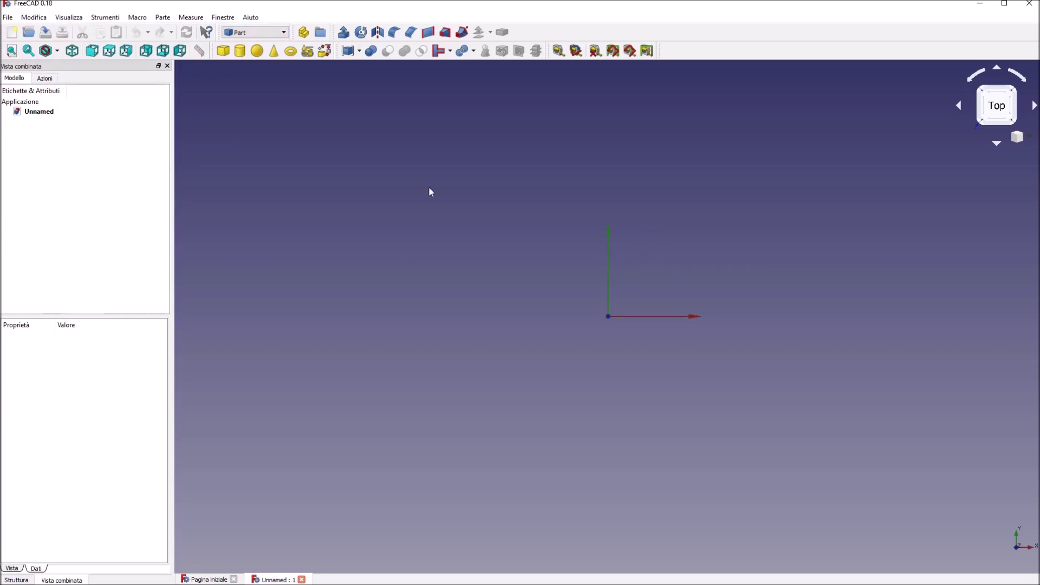
left_click(241, 52)
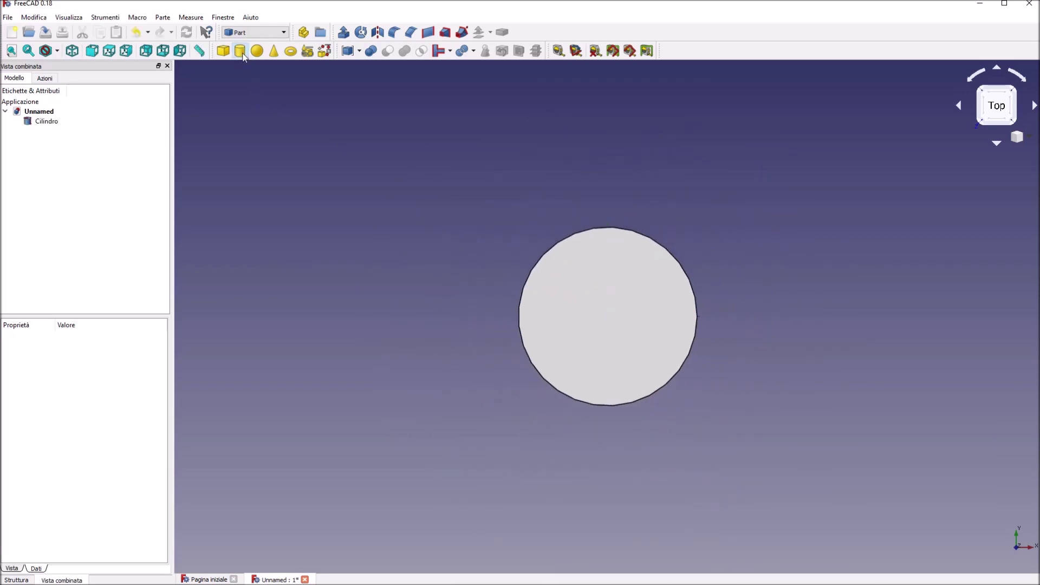
Step: Set the cylinder's radius to 20 mm and height to 50 mm
left_click(609, 346)
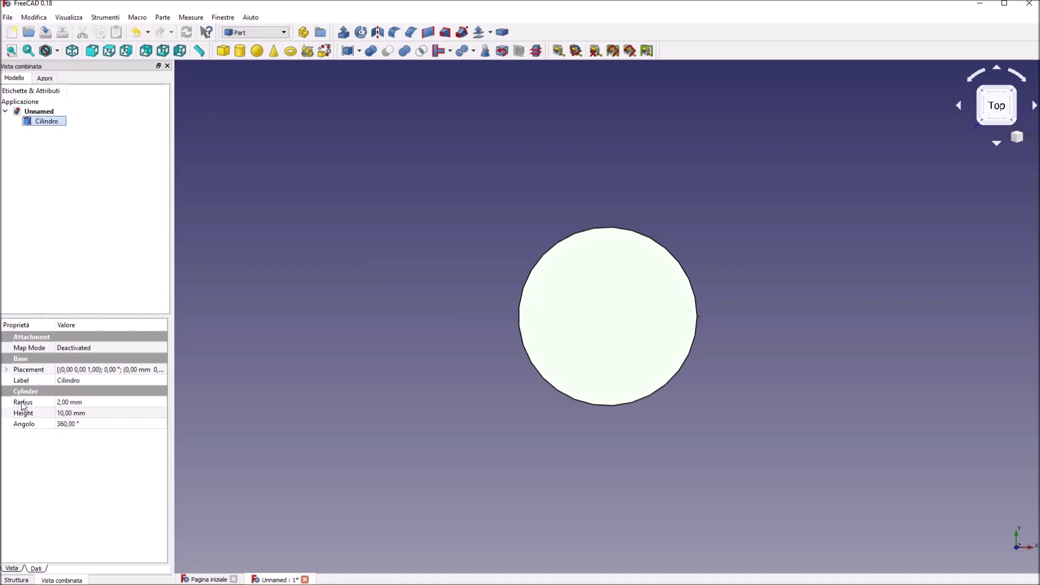
left_click(60, 405)
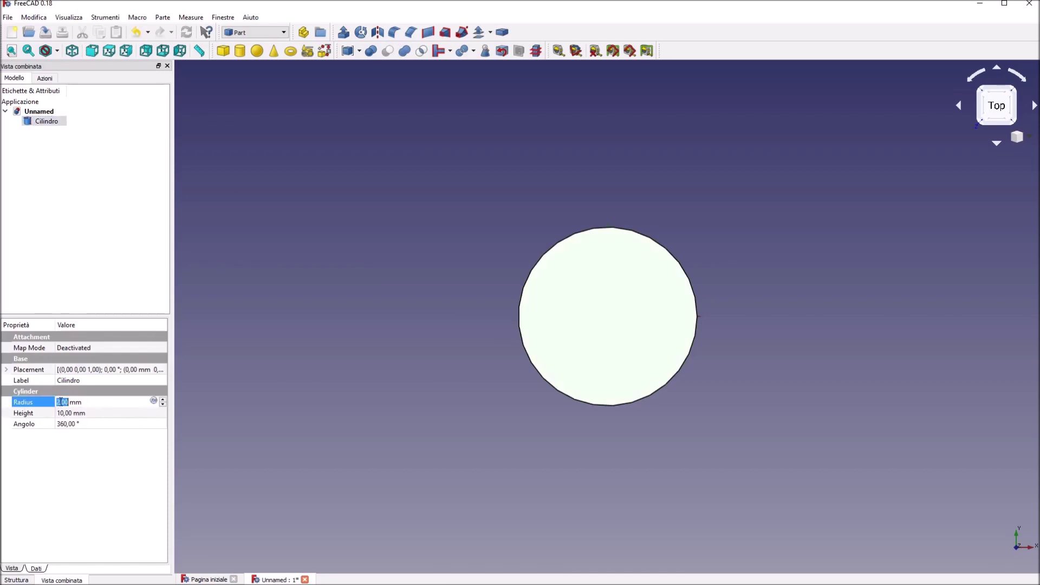
key("Right")
type("0")
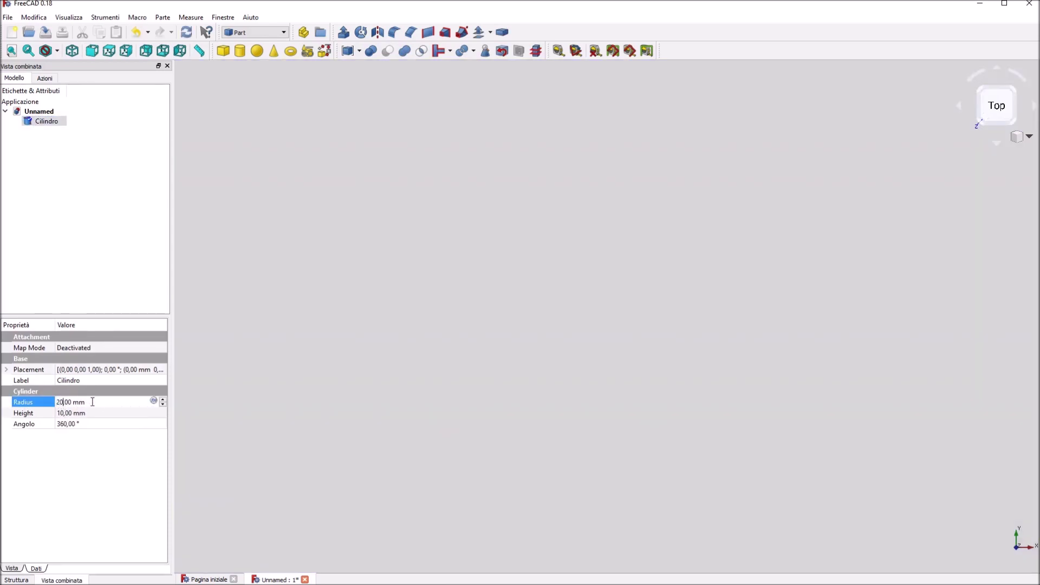
left_click(70, 414)
type("50")
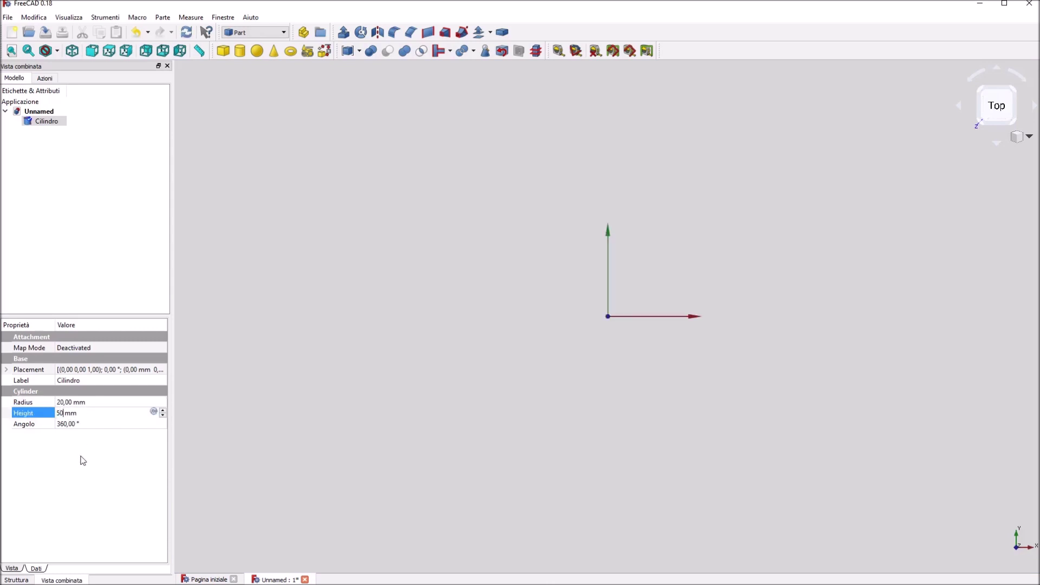
key("Return")
Step: Orbit around the cylinder and return to the isometric view to inspect it
scroll(350, 356, "down", 3)
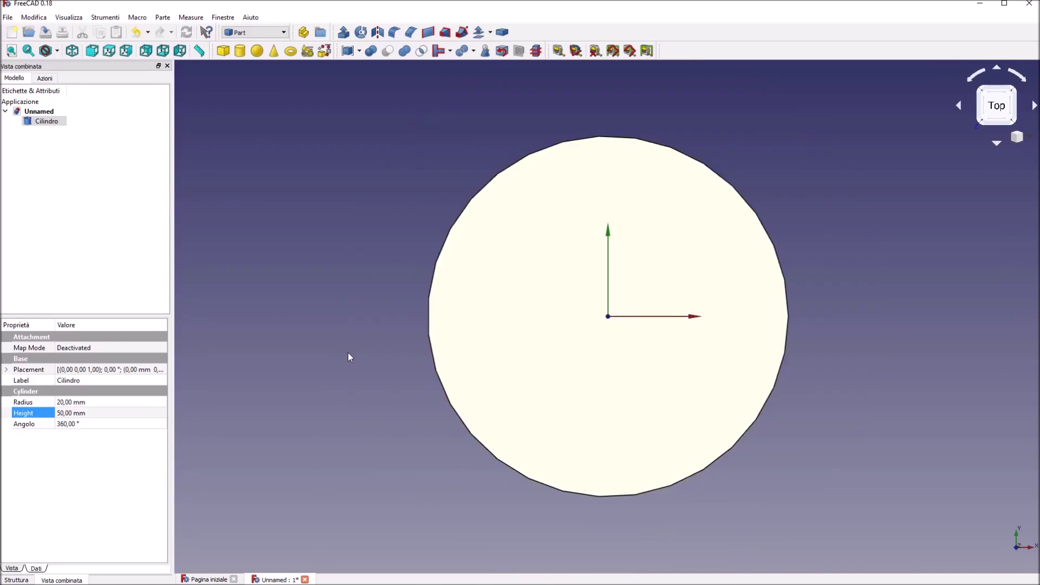
scroll(349, 357, "down", 1)
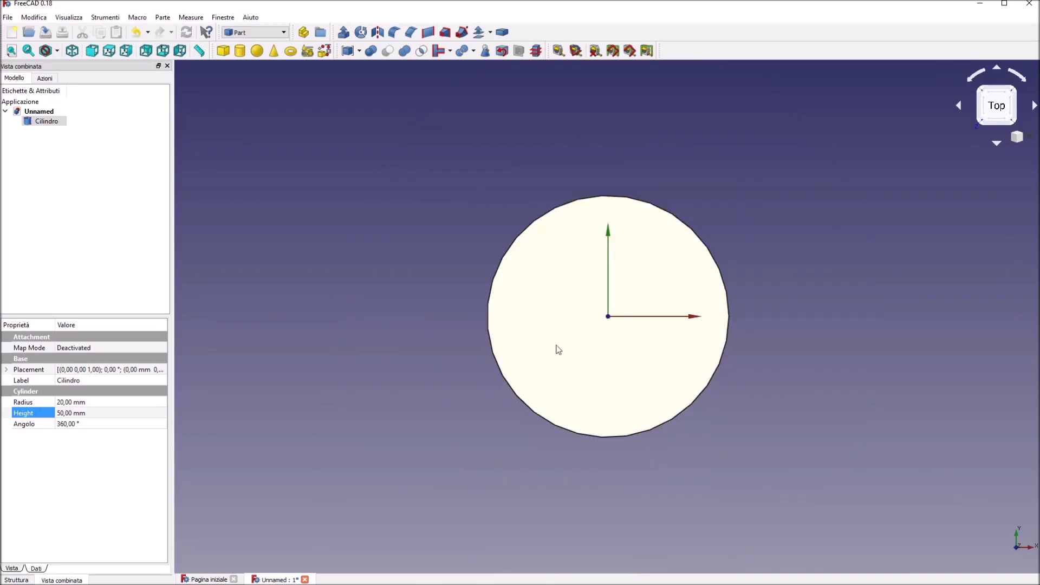
mouse_move(425, 317)
middle_mouse_down()
mouse_move(453, 307)
mouse_move(534, 325)
mouse_move(683, 330)
mouse_move(654, 342)
mouse_move(383, 306)
mouse_move(717, 309)
mouse_move(534, 365)
mouse_move(183, 286)
mouse_move(46, 274)
mouse_move(387, 264)
middle_mouse_up()
mouse_move(610, 274)
middle_mouse_down()
mouse_move(409, 248)
mouse_move(515, 278)
mouse_move(374, 251)
mouse_move(485, 262)
mouse_move(448, 260)
middle_mouse_up()
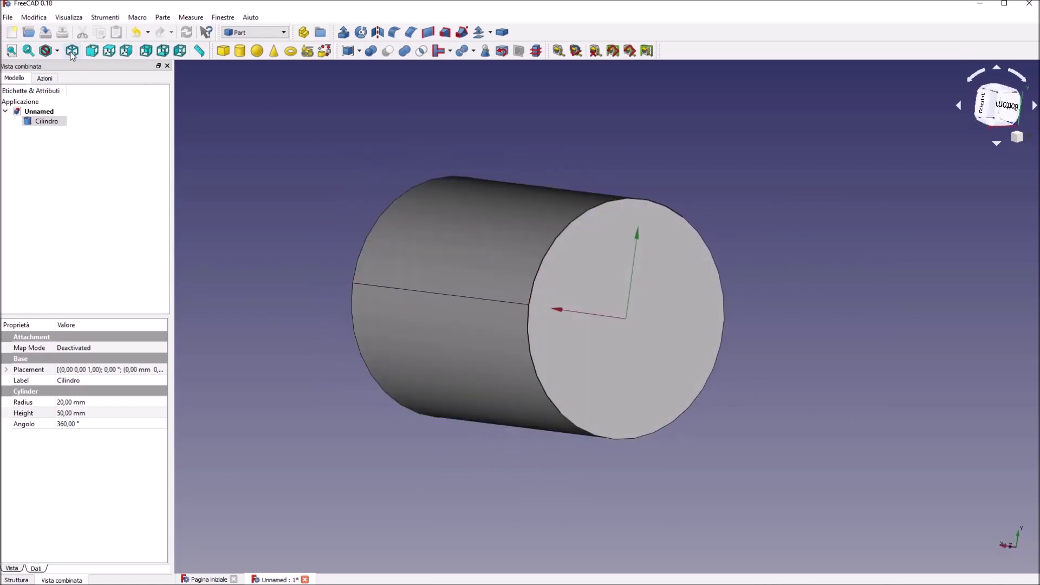
left_click(72, 50)
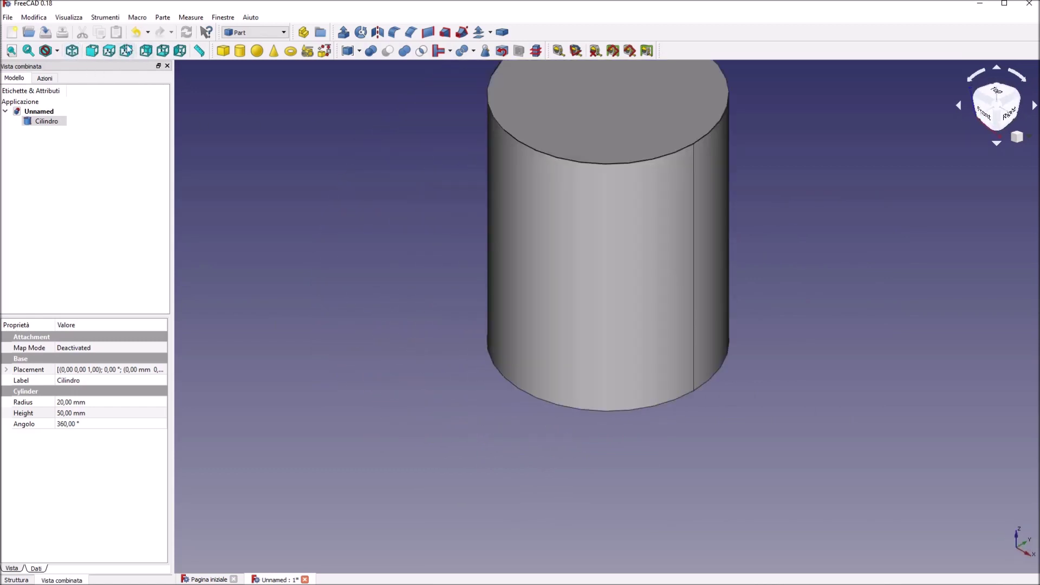
mouse_move(441, 131)
middle_mouse_down()
mouse_move(551, 207)
mouse_move(411, 237)
mouse_move(733, 229)
mouse_move(497, 269)
mouse_move(492, 373)
mouse_move(601, 341)
mouse_move(512, 384)
middle_mouse_up()
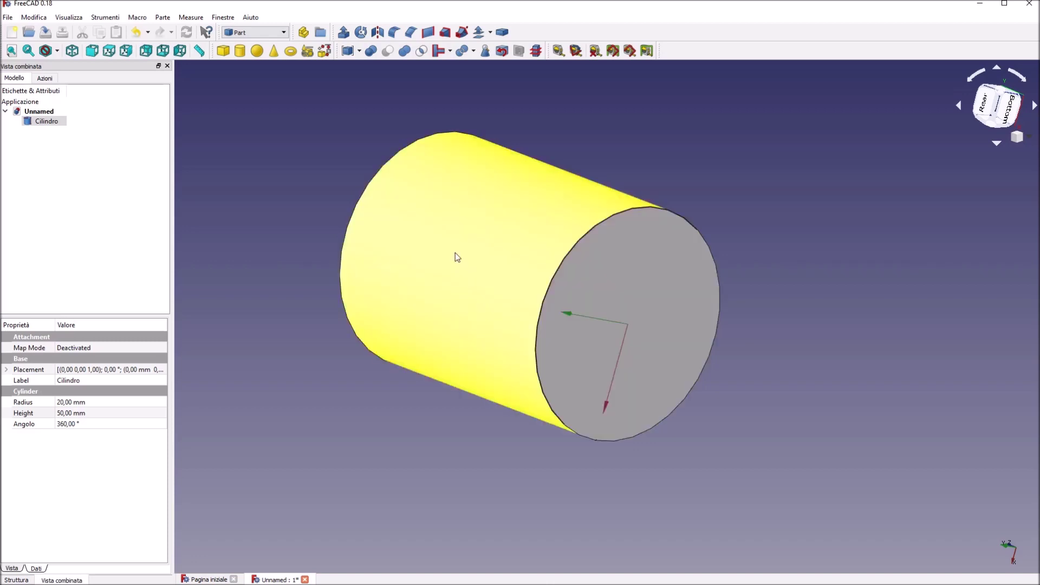
left_click(239, 51)
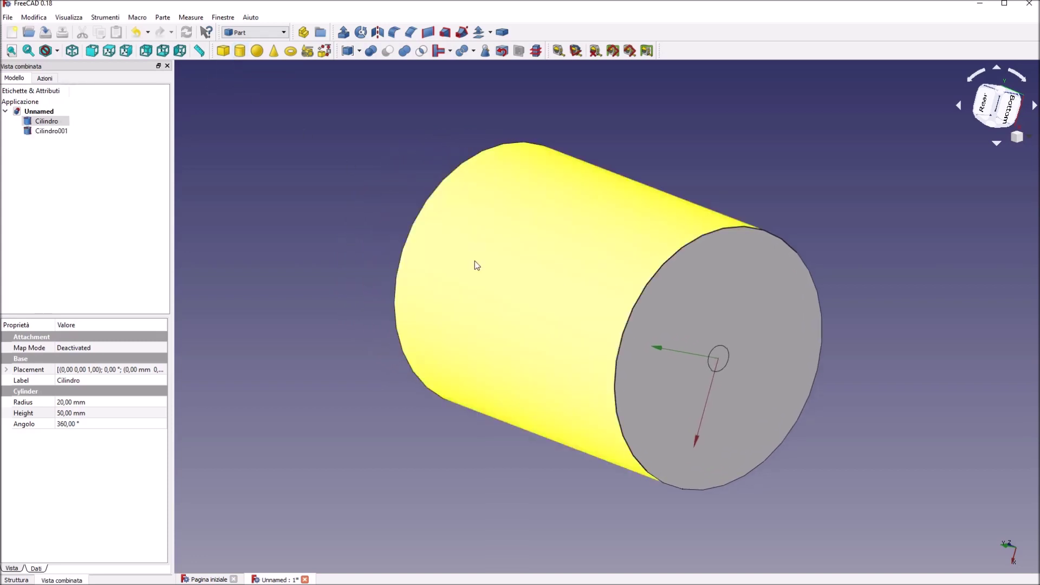
Step: Toggle the large cylinder's visibility, inspect Cilindro001, and fit the view
left_click(49, 125)
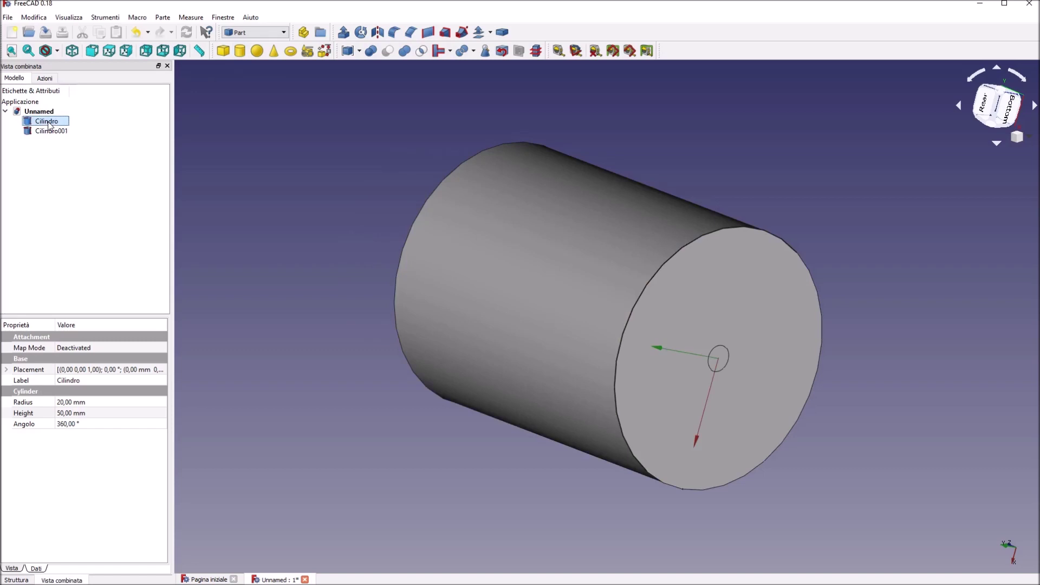
key("space")
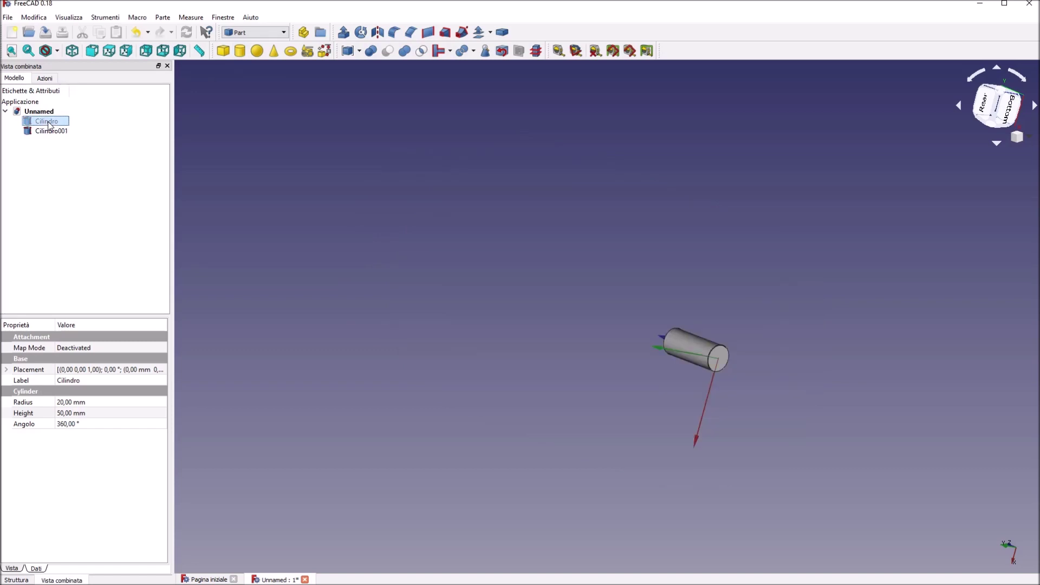
key("space")
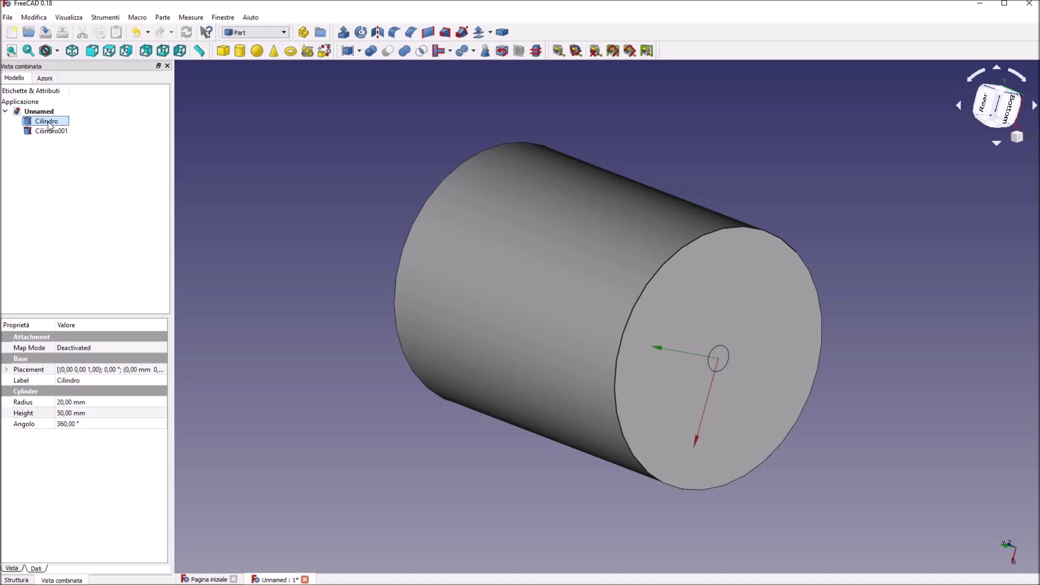
key("space")
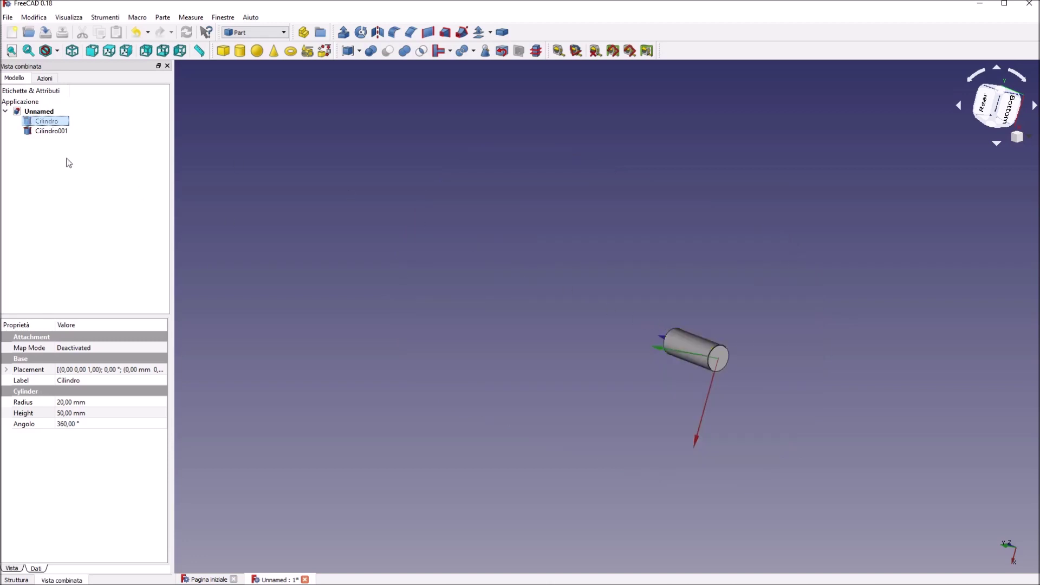
left_click(47, 134)
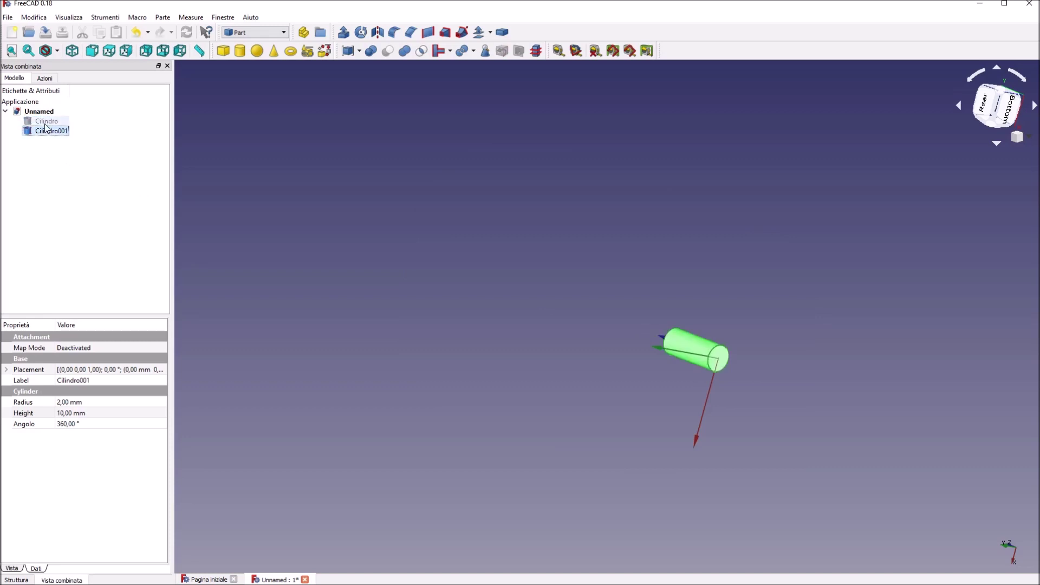
left_click(46, 122)
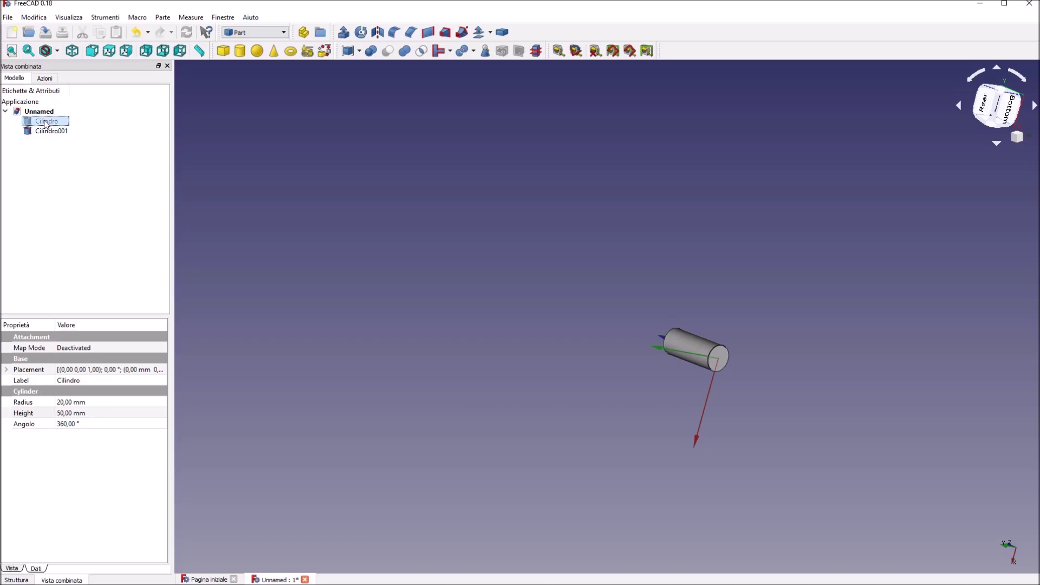
key("v")
key("s")
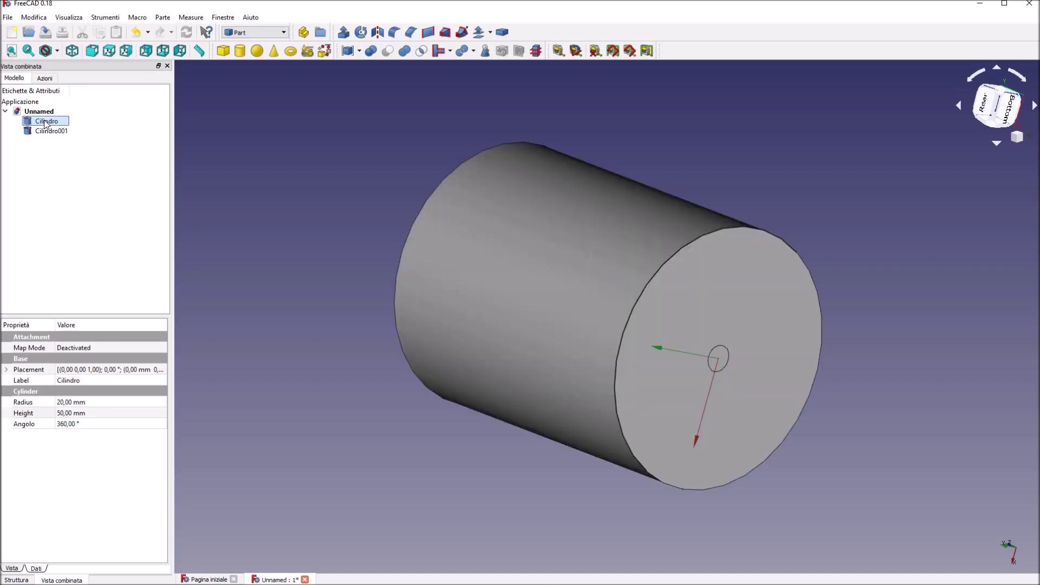
Step: Rename the large cylinder 'Corpo', hide it, and select Cilindro001 for editing
left_click(45, 123)
type("Corpo")
key("Return")
key("space")
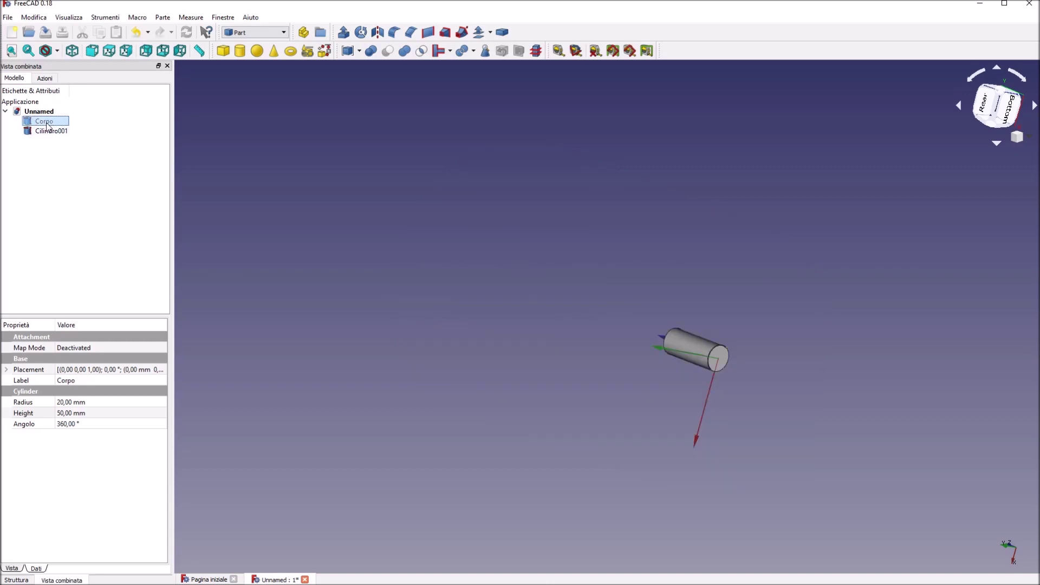
left_click(46, 132)
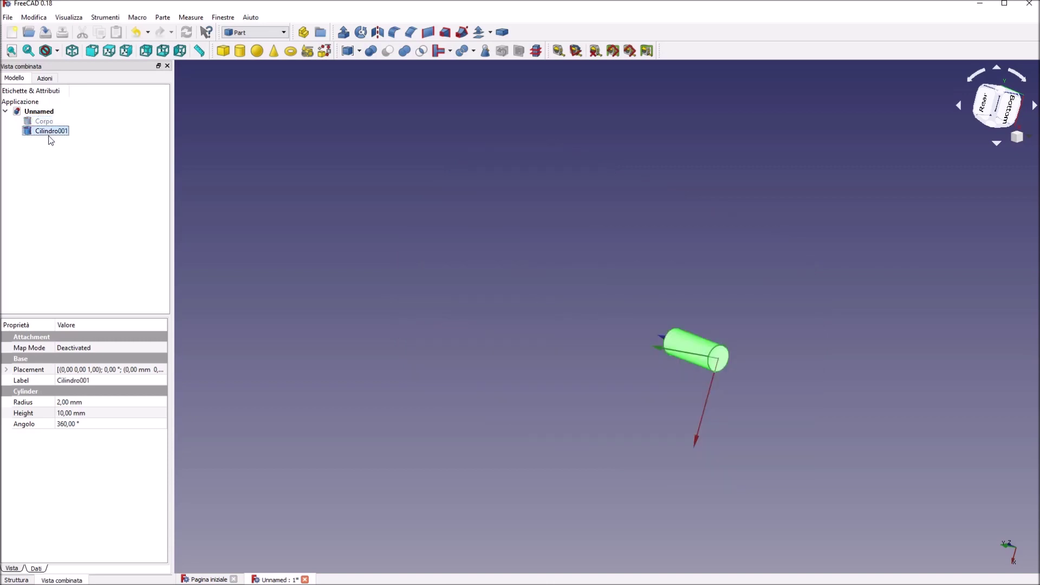
left_click(67, 402)
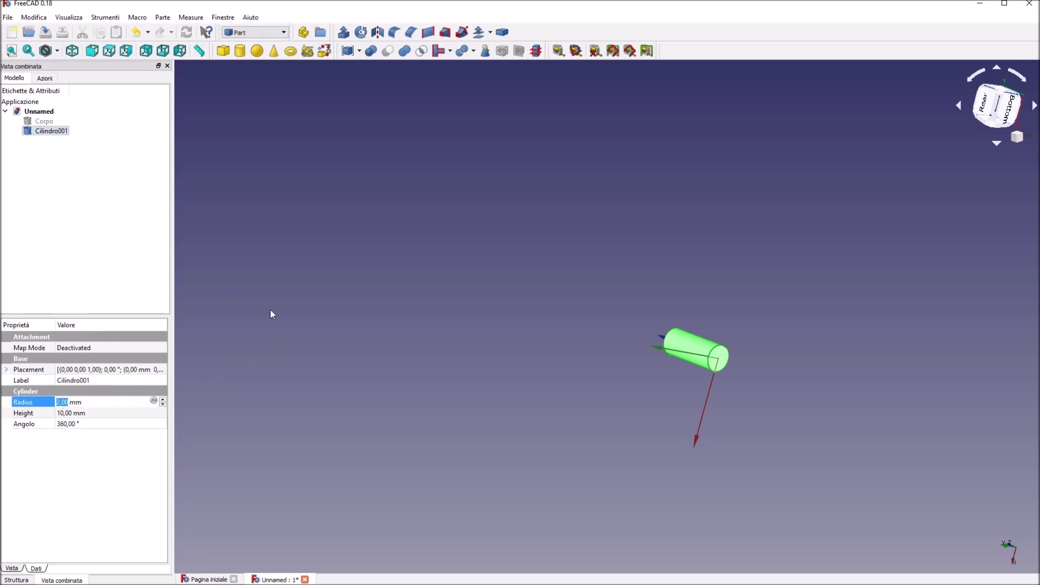
Step: Give Cilindro001 a 5 mm radius and 30 mm height, then orbit to view it
type("5")
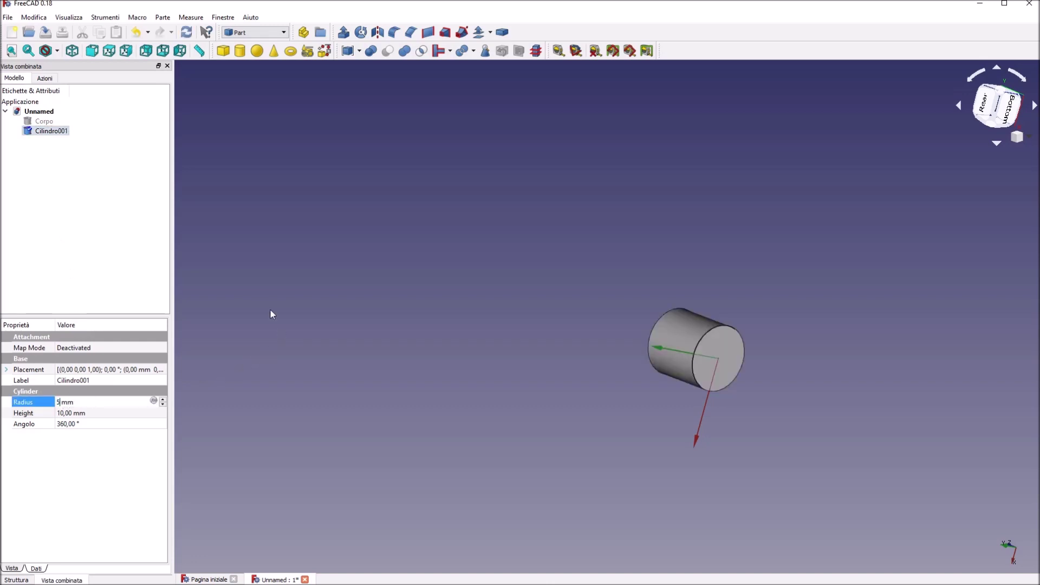
left_click(84, 413)
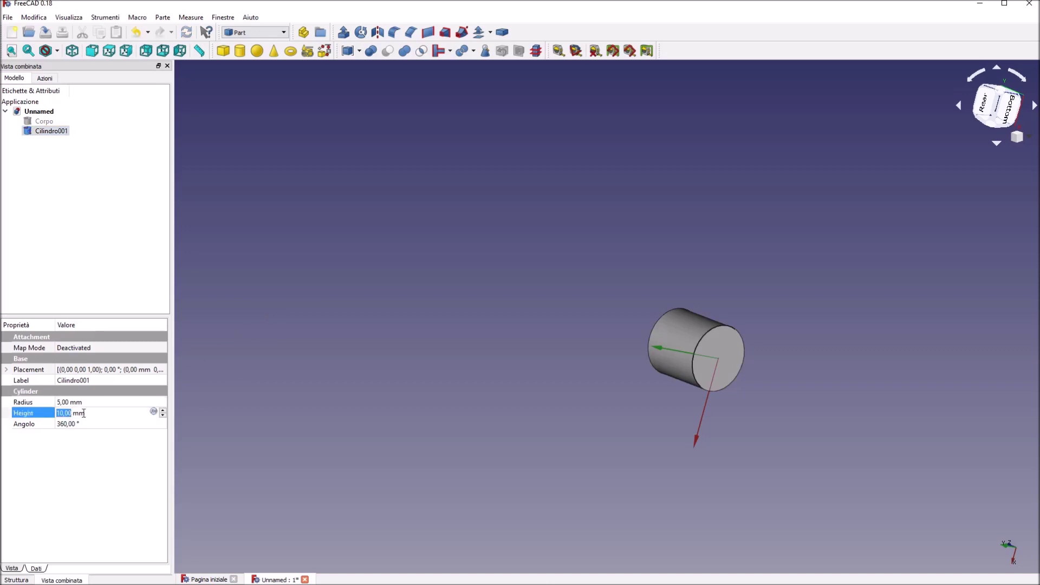
type("30")
key("Return")
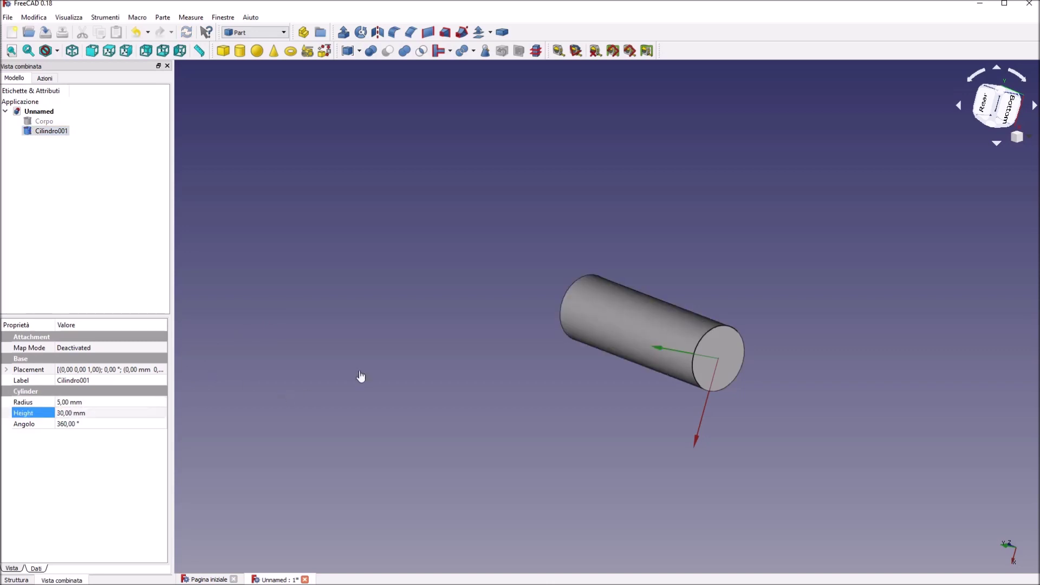
left_click(361, 378)
left_click(59, 133)
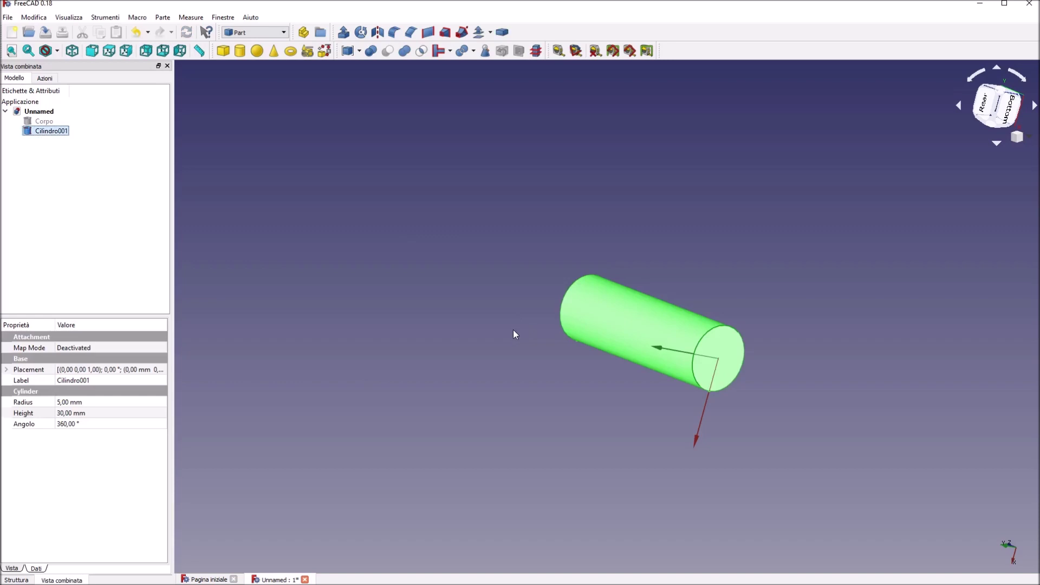
mouse_move(513, 330)
middle_mouse_down()
mouse_move(629, 338)
mouse_move(562, 313)
mouse_move(717, 323)
mouse_move(471, 290)
mouse_move(715, 365)
mouse_move(678, 408)
mouse_move(596, 336)
middle_mouse_up()
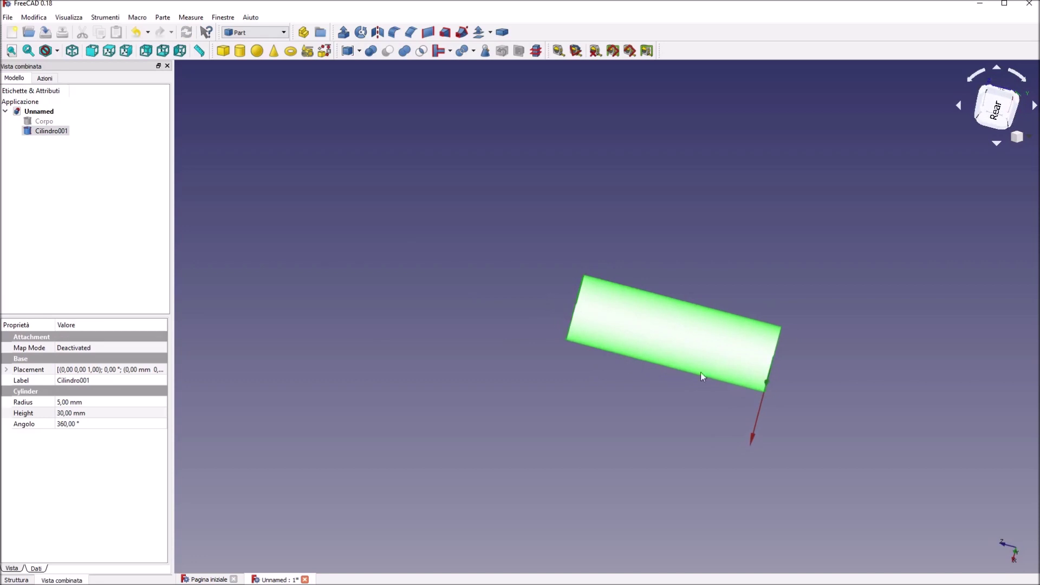
mouse_move(822, 432)
middle_mouse_down()
mouse_move(777, 410)
mouse_move(854, 420)
mouse_move(680, 413)
mouse_move(687, 359)
mouse_move(762, 401)
mouse_move(833, 414)
middle_mouse_up()
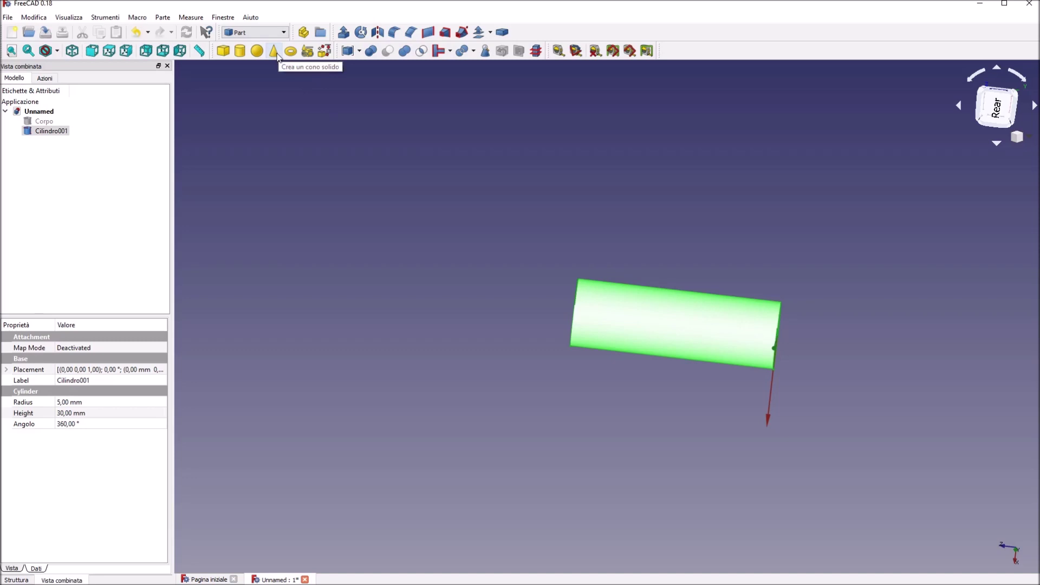
Step: Add a solid cone and hide Cilindro001 so only the cone shows
left_click(274, 51)
scroll(716, 294, "up", 3)
mouse_move(918, 395)
middle_mouse_down()
mouse_move(828, 388)
mouse_move(771, 337)
middle_mouse_up()
left_click(771, 337)
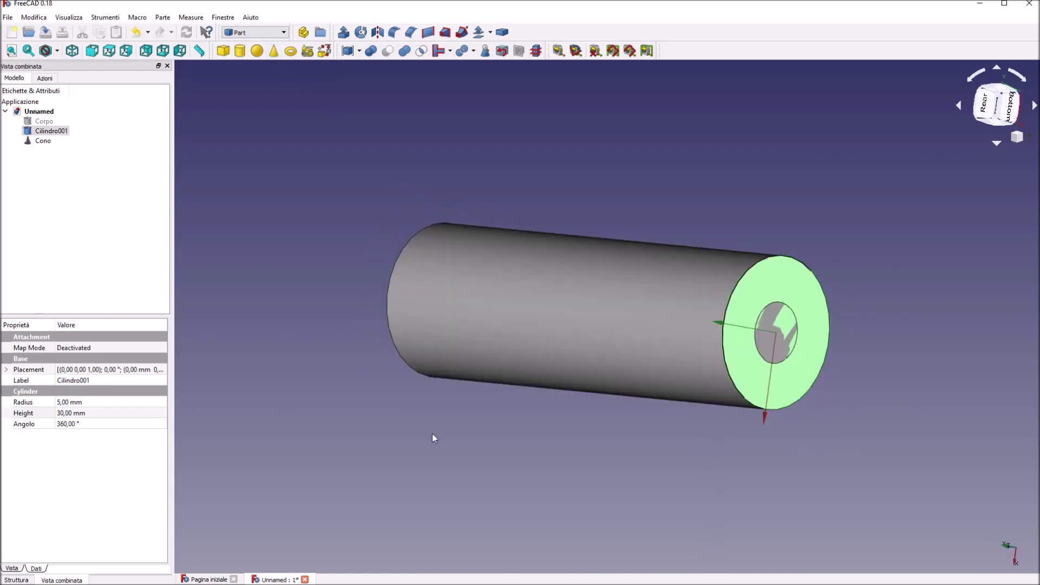
middle_click_drag(363, 439, 323, 379)
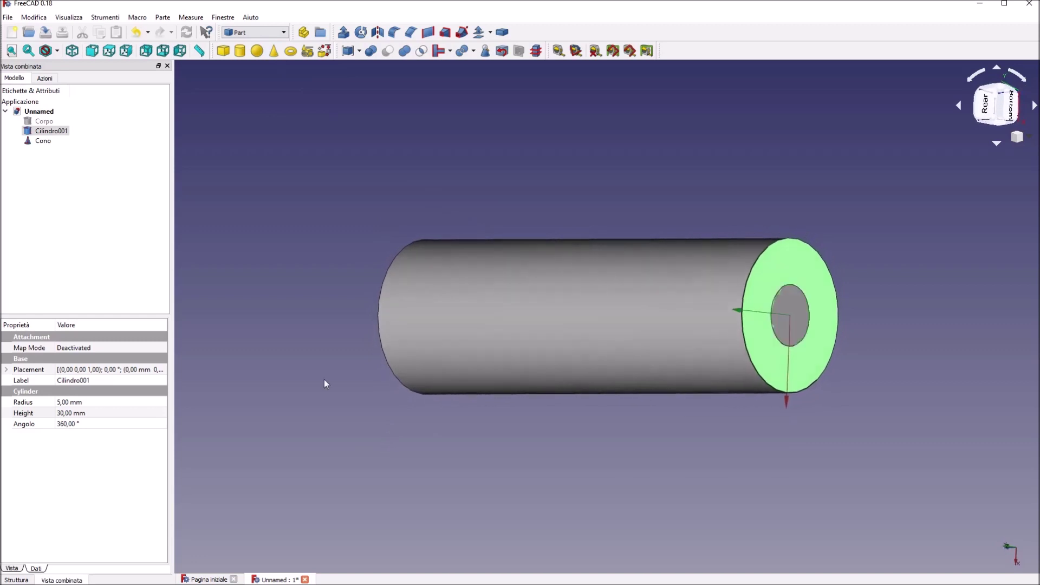
left_click(44, 141)
left_click(49, 132)
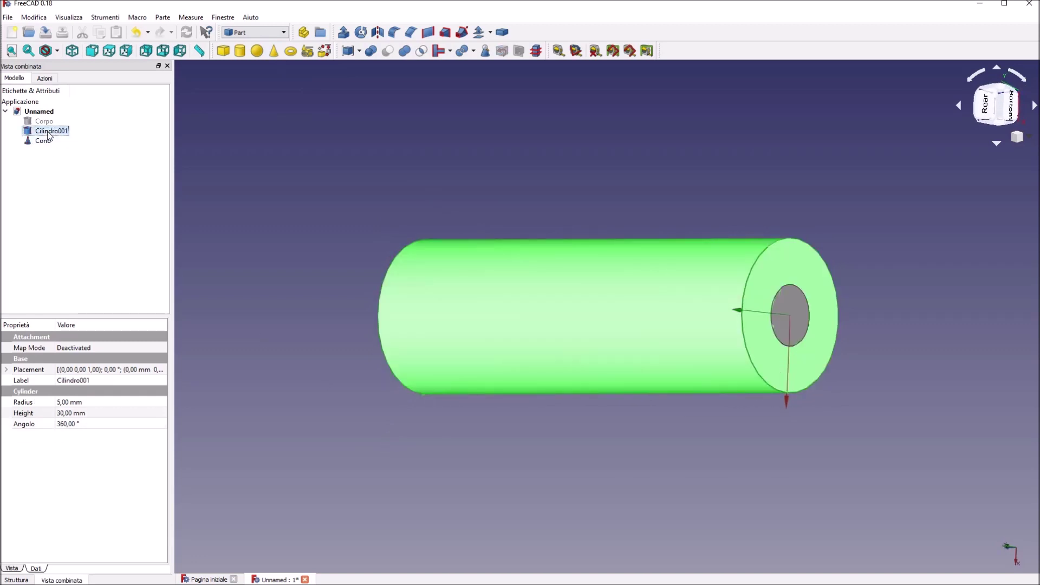
key("space")
mouse_move(643, 453)
middle_mouse_down()
mouse_move(706, 504)
mouse_move(743, 501)
mouse_move(847, 460)
mouse_move(859, 487)
mouse_move(579, 358)
mouse_move(609, 395)
middle_mouse_up()
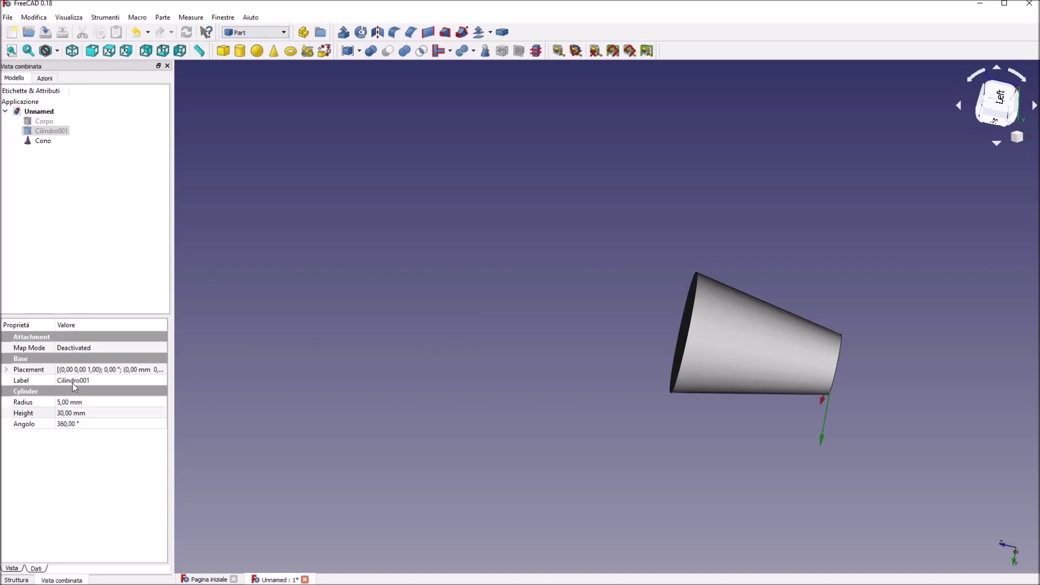
Step: Set the cone to Radius1 5 mm, Radius2 0 mm and Height 3 mm
left_click(45, 141)
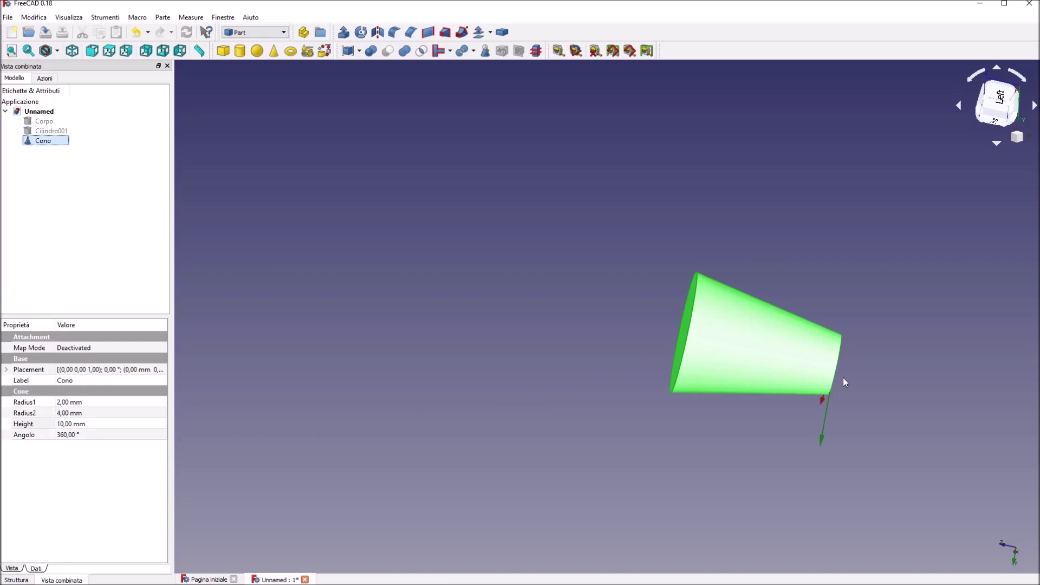
left_click(65, 403)
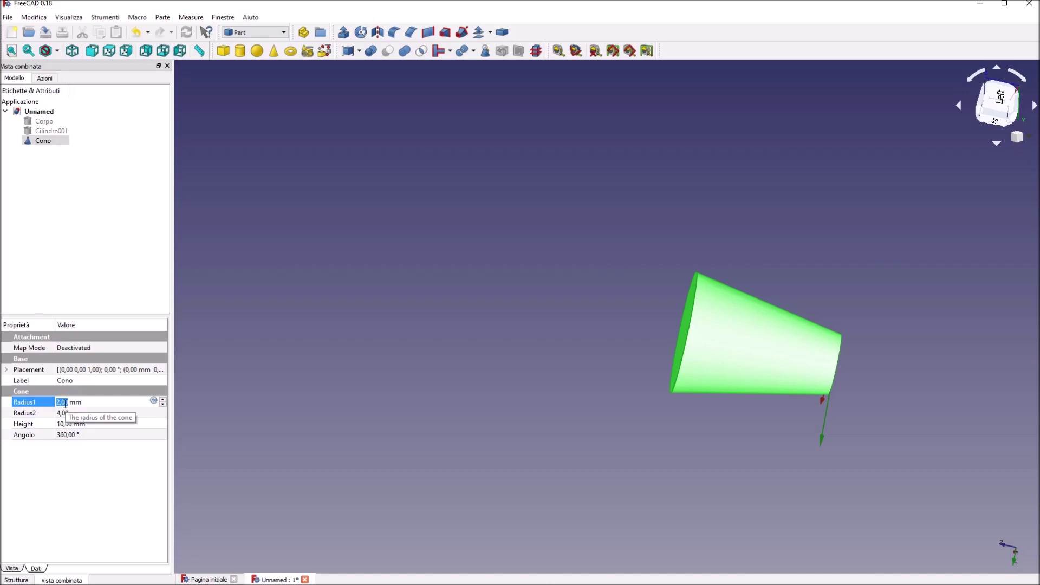
type("5")
key("Tab")
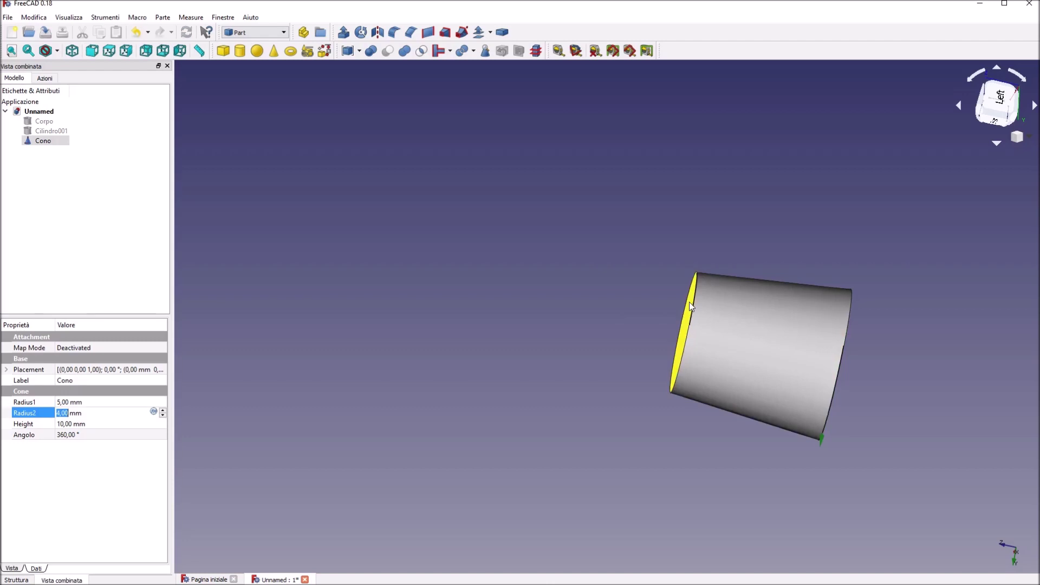
type("0")
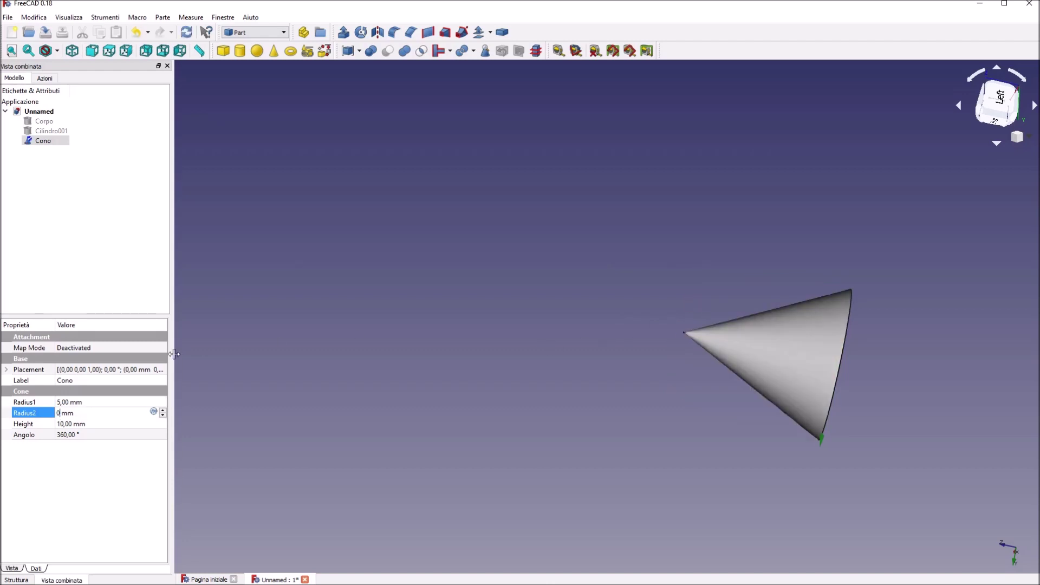
left_click(67, 424)
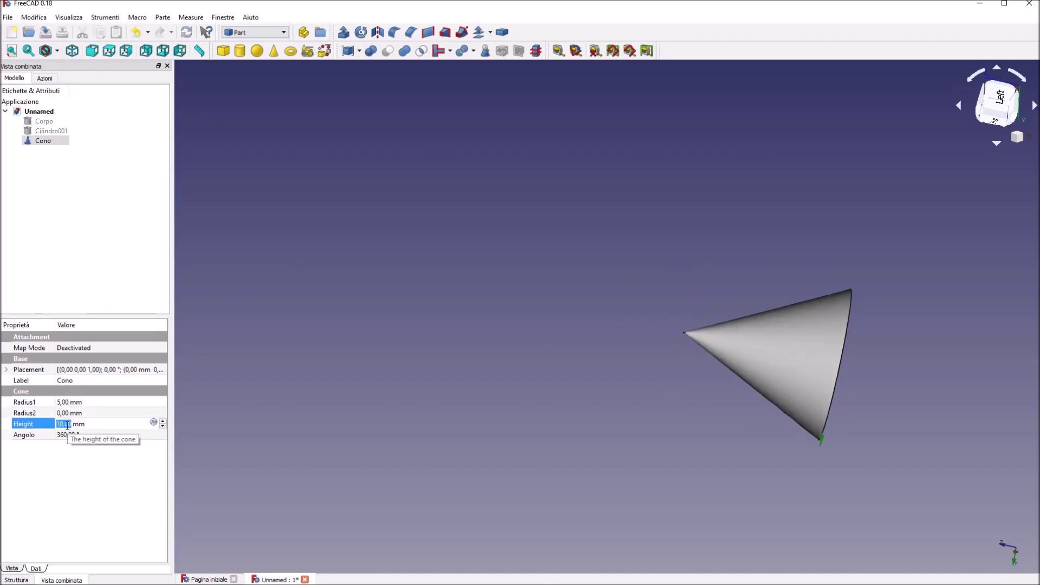
scroll(67, 424, "down", 1)
scroll(67, 424, "down", 1)
scroll(67, 424, "down", 2)
scroll(67, 424, "down", 2)
scroll(67, 425, "down", 1)
scroll(67, 425, "up", 1)
scroll(67, 425, "down", 1)
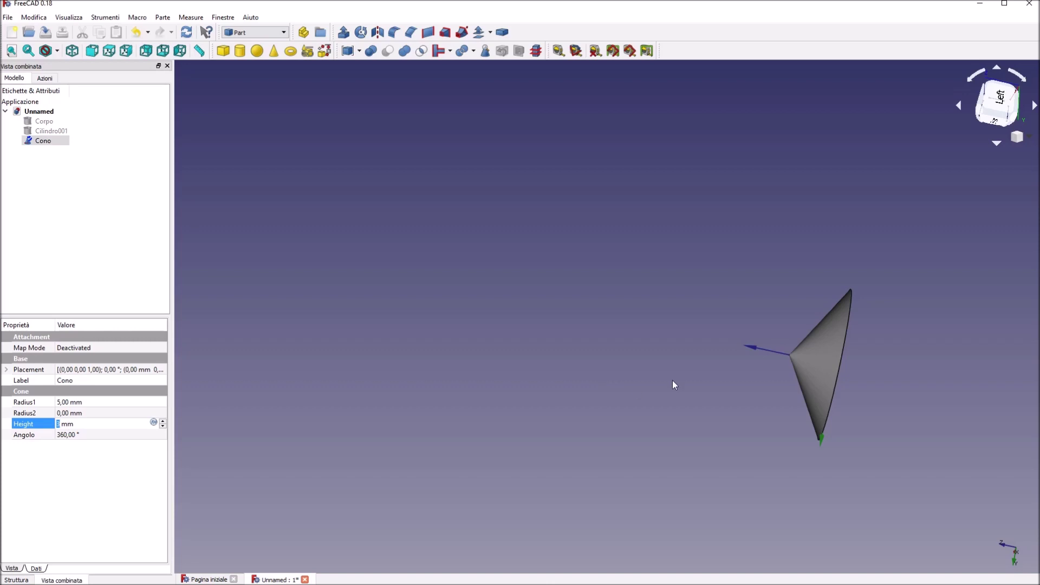
Step: Toggle Cilindro001's visibility and compare its dimensions with the cone
left_click(745, 446)
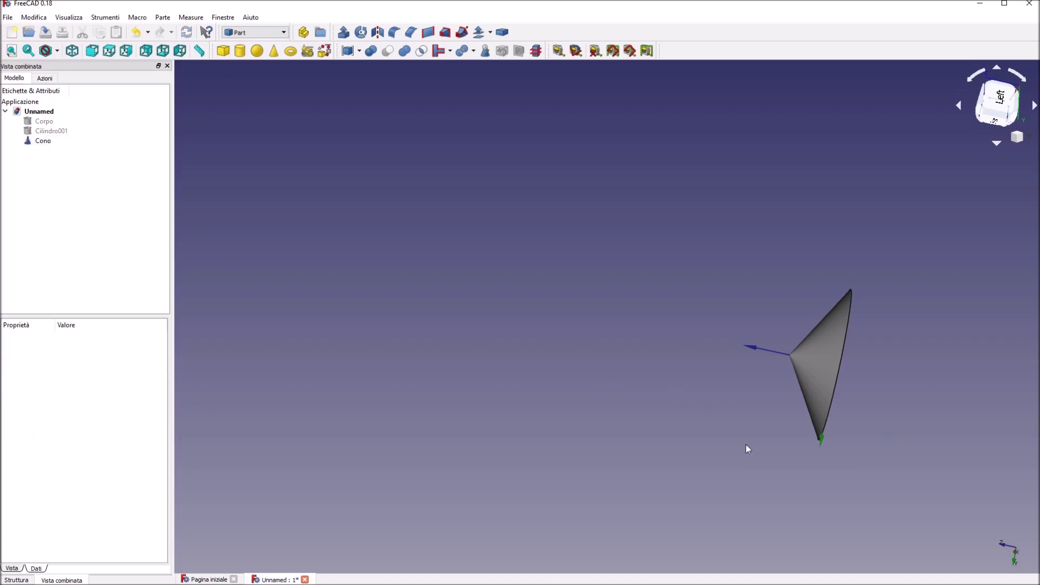
left_click(52, 133)
key("space")
left_click(48, 143)
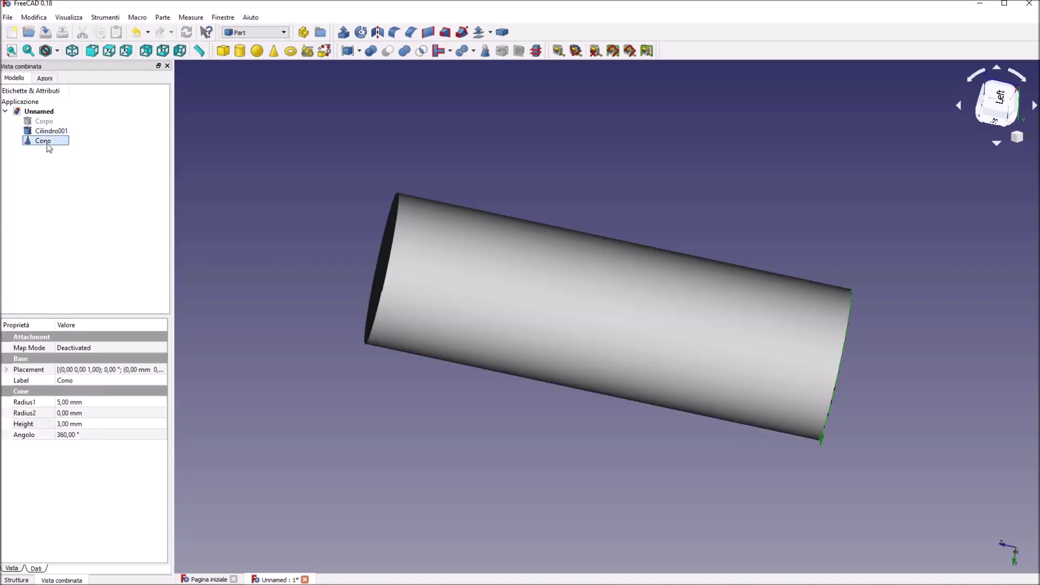
left_click(52, 131)
key("space")
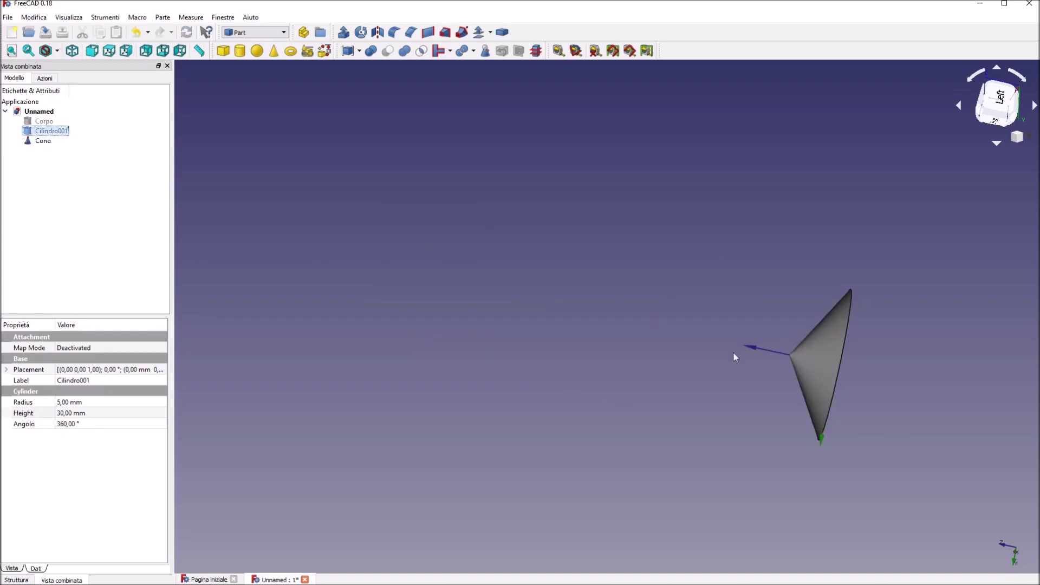
left_click(29, 143)
key("Up")
key("Down")
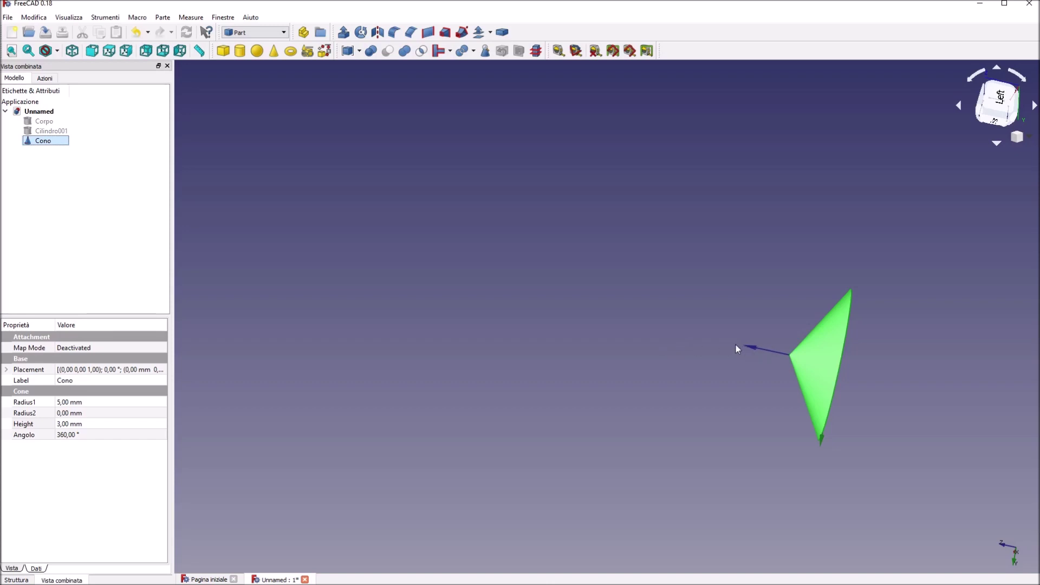
left_click(60, 131)
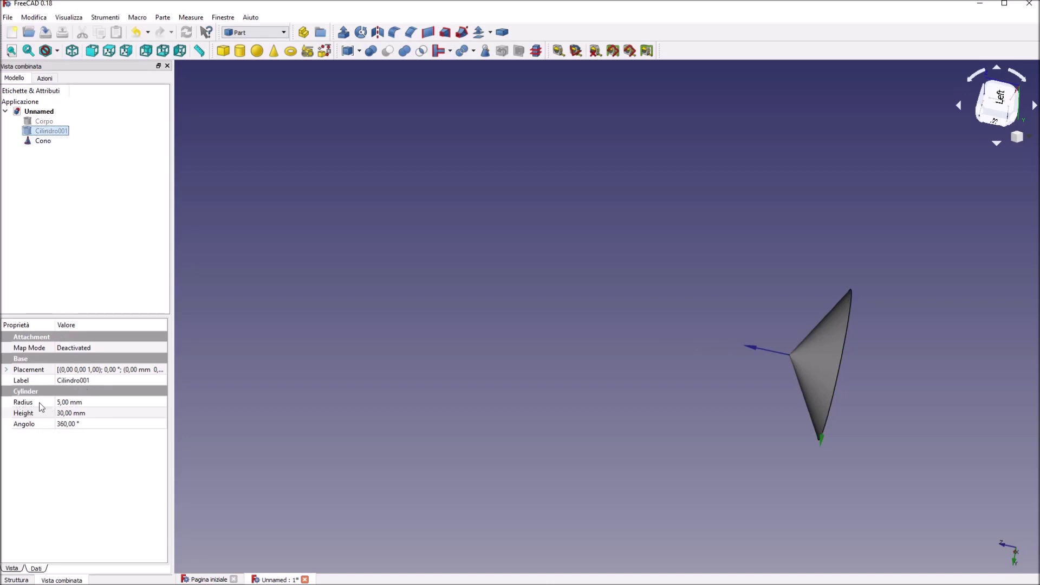
left_click(43, 142)
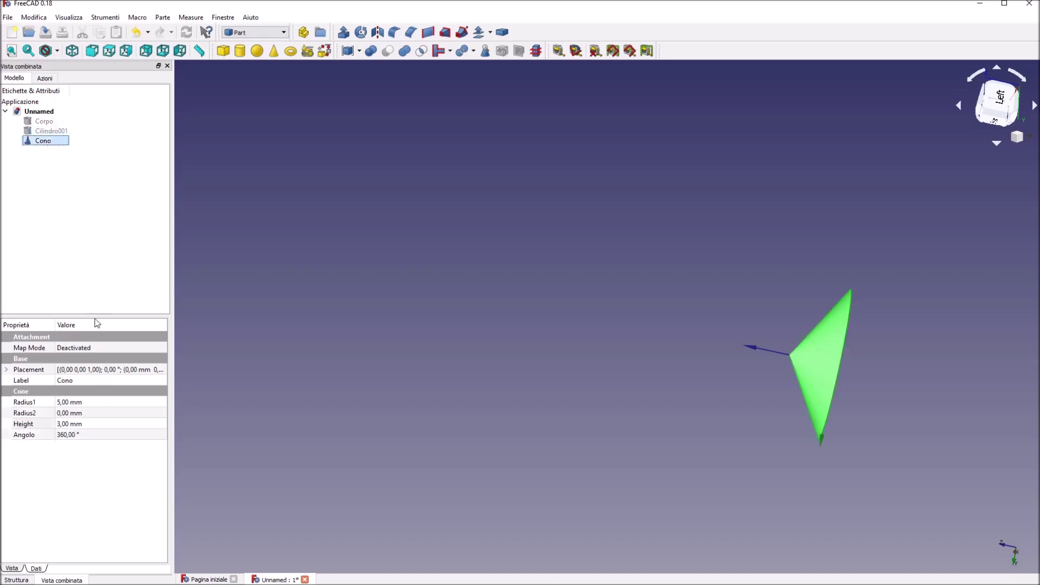
Step: Move the cone to z 30 mm and show Cilindro001 again, forming the pointed tip
left_click(6, 369)
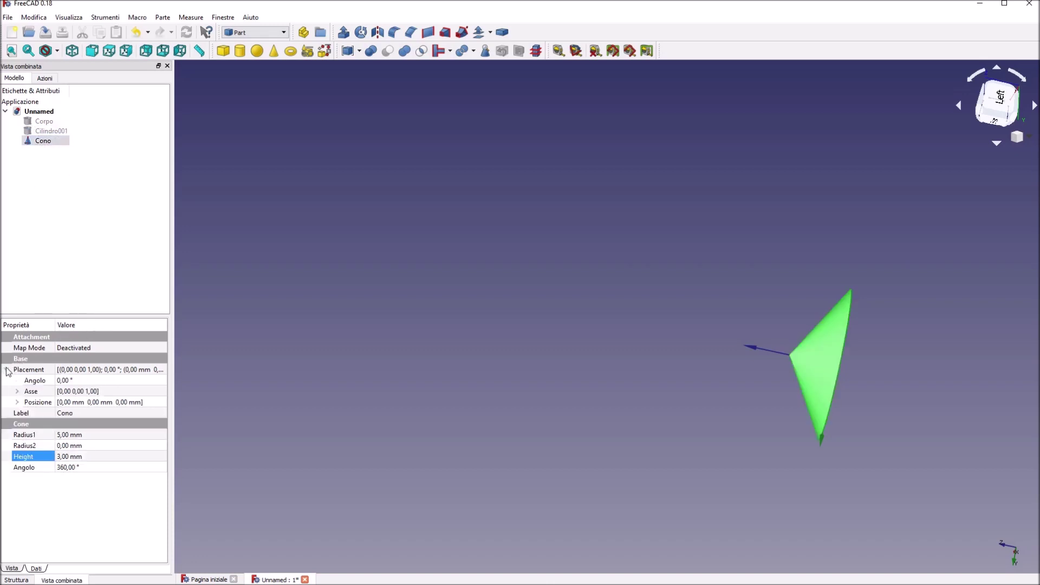
left_click(17, 402)
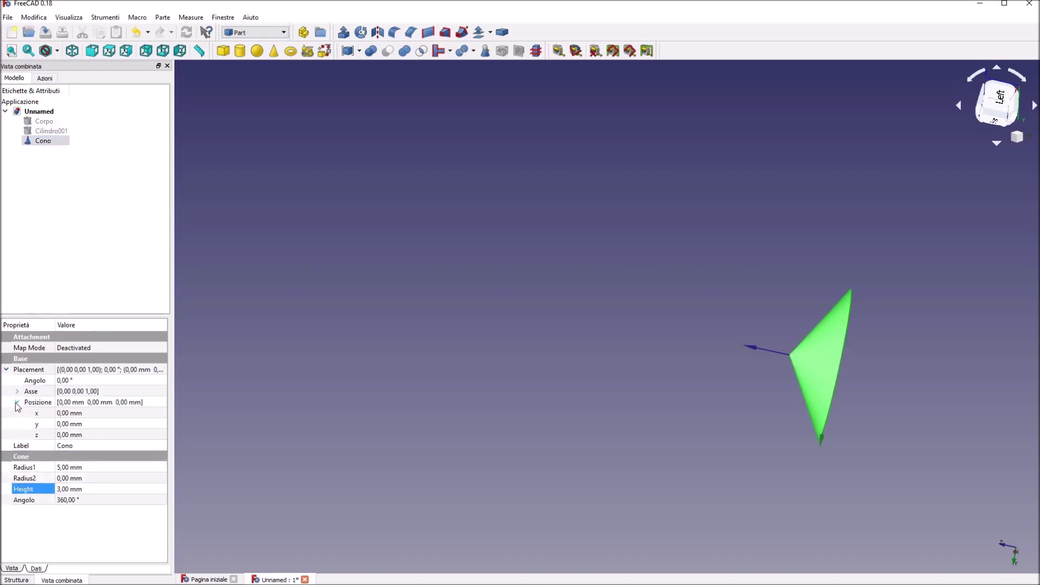
left_click(61, 435)
type("30")
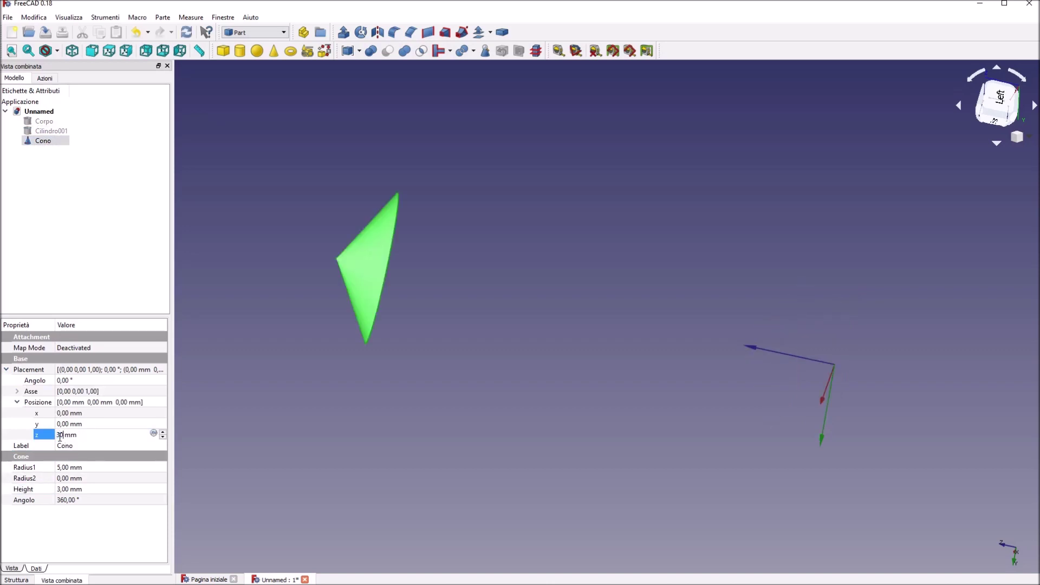
left_click(109, 262)
left_click(61, 136)
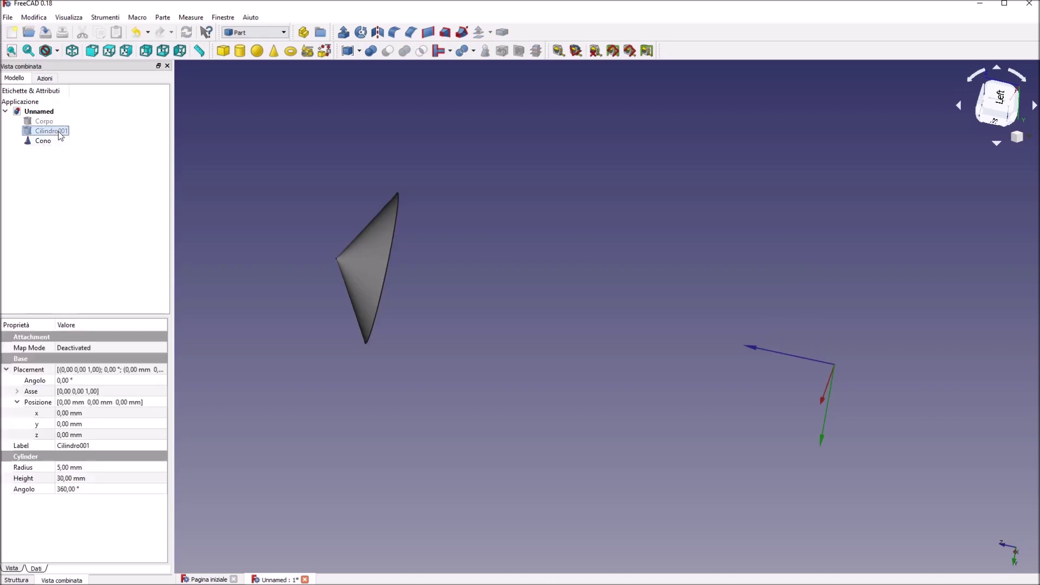
key("space")
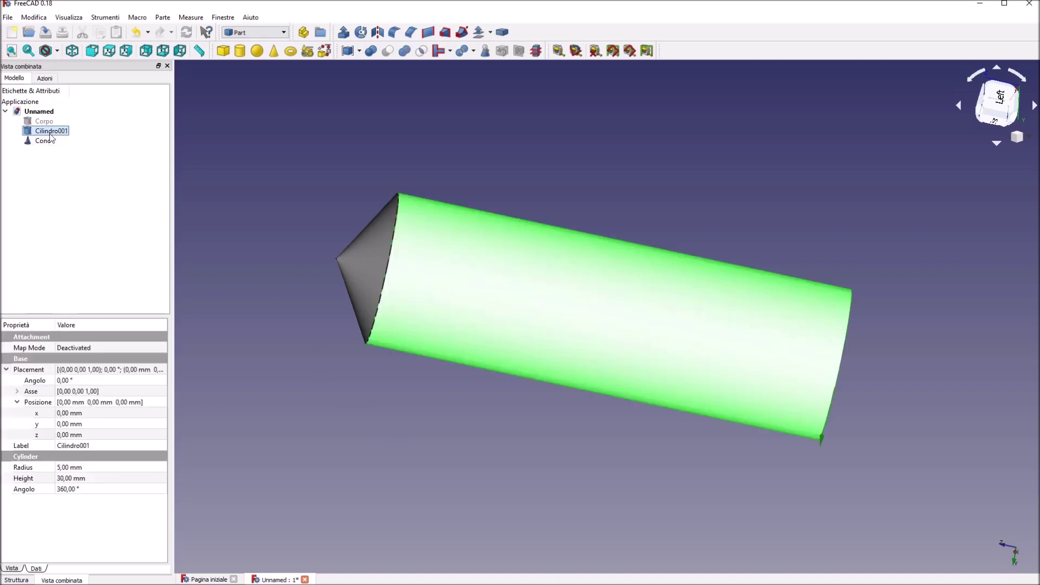
left_click(442, 439)
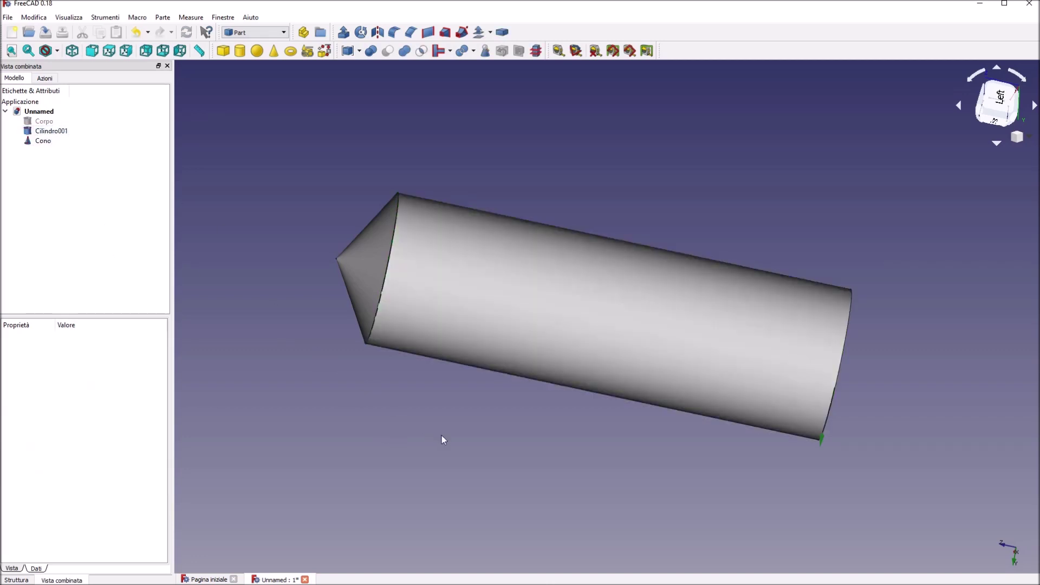
mouse_move(463, 444)
middle_mouse_down()
mouse_move(366, 402)
mouse_move(348, 323)
mouse_move(502, 408)
middle_mouse_up()
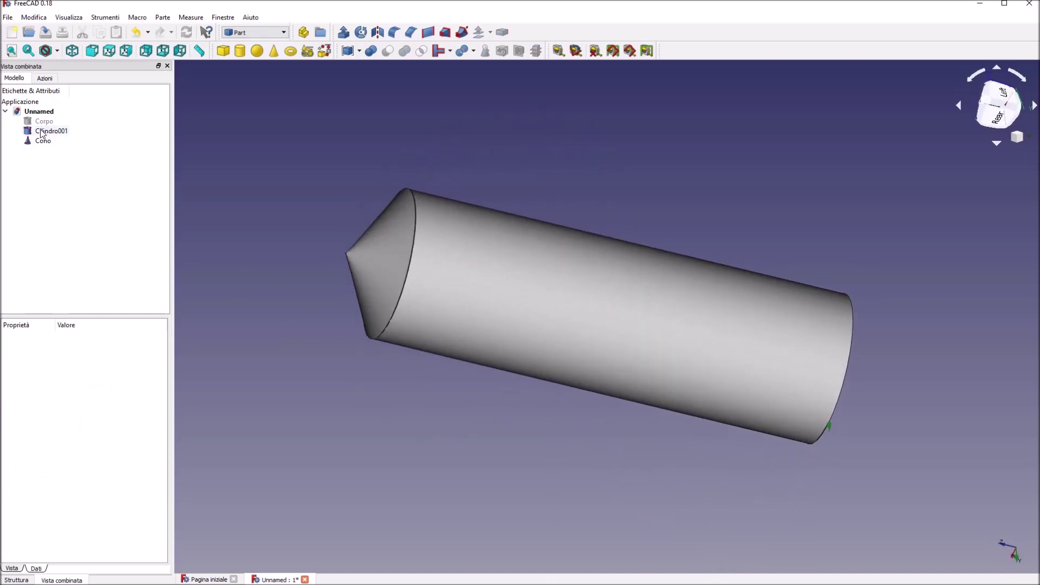
Step: Union Cilindro001 and Cono into a single Fusion solid
left_click(42, 134)
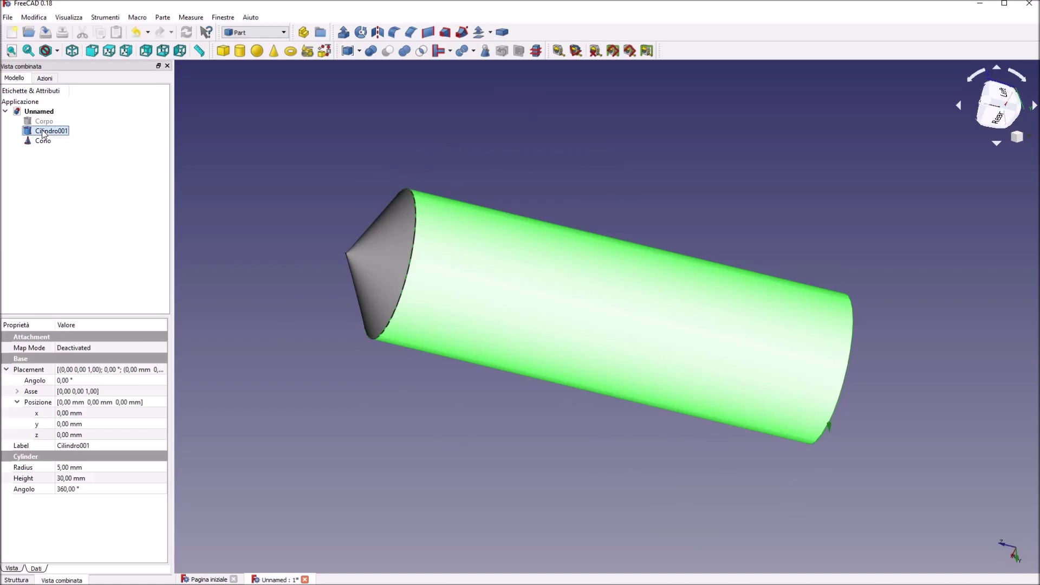
left_click(44, 142, "ctrl")
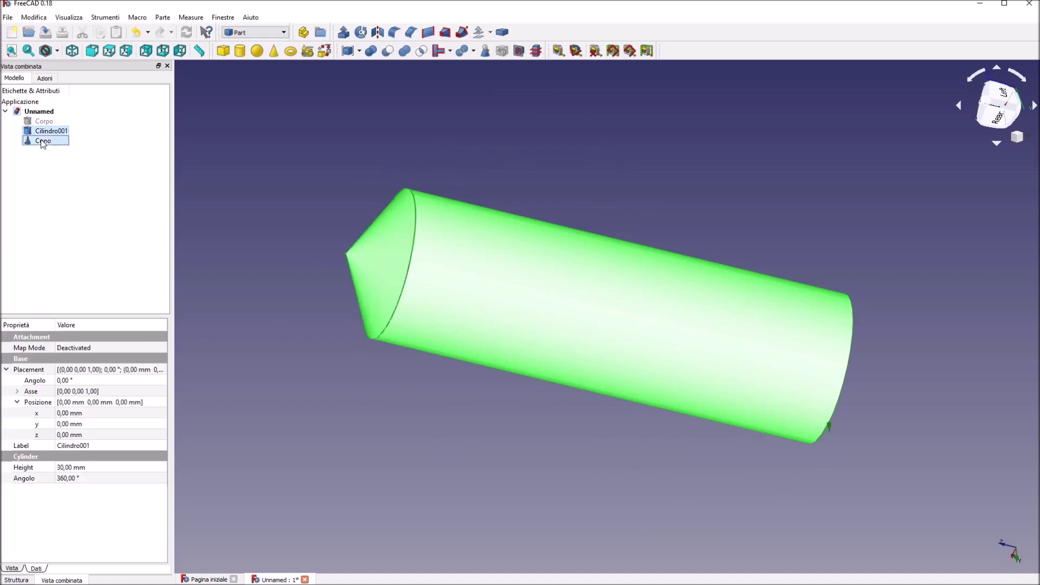
left_click(405, 53)
mouse_move(587, 444)
middle_mouse_down()
mouse_move(627, 442)
mouse_move(520, 309)
middle_mouse_up()
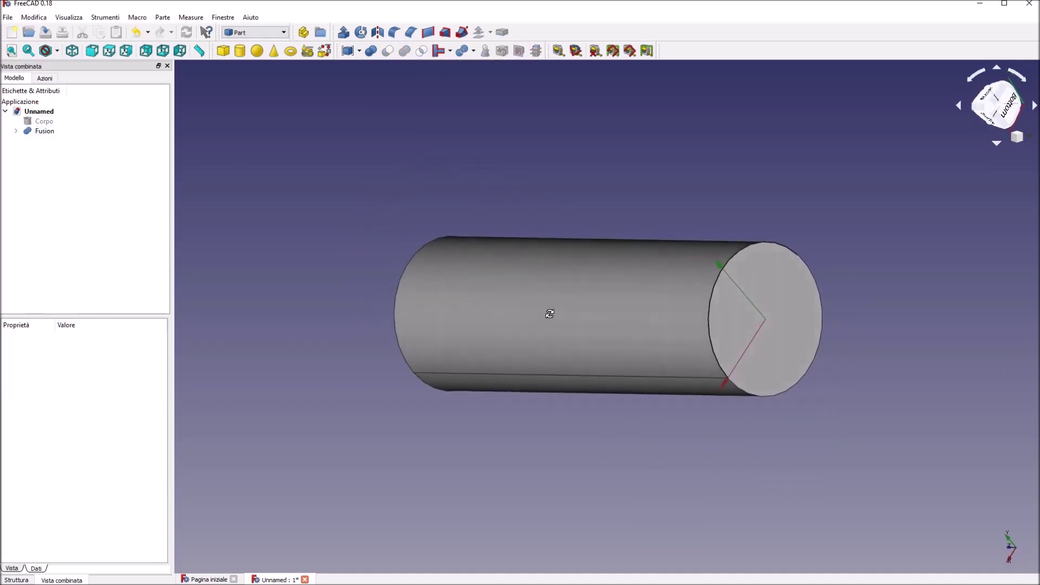
Step: Cut the Fusion pin out of Corpo to make a holed Cut solid
left_click(43, 122)
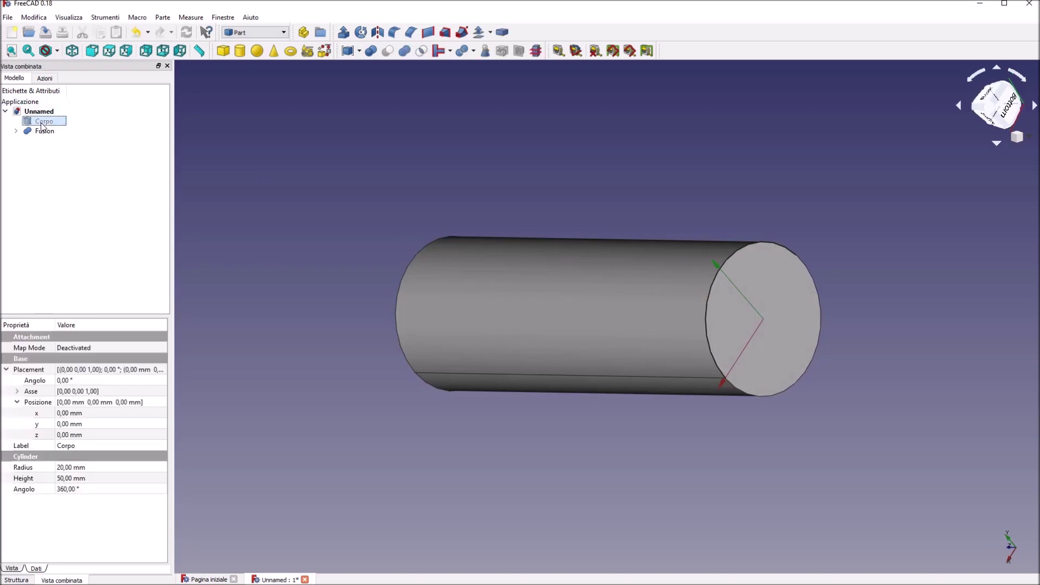
scroll(300, 224, "down", 5)
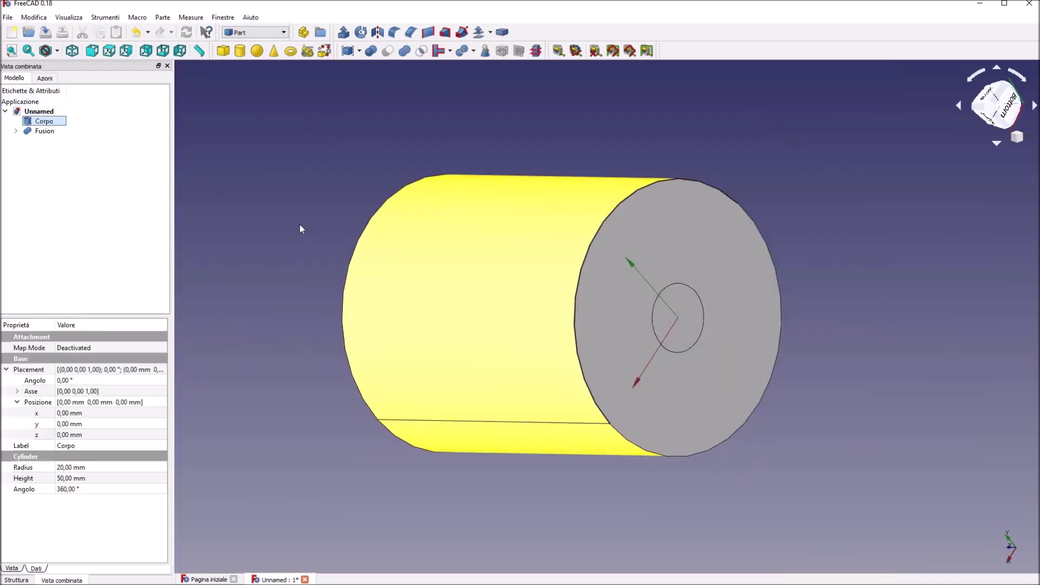
scroll(488, 250, "down", 2)
mouse_move(824, 309)
middle_mouse_down()
mouse_move(839, 312)
mouse_move(859, 348)
mouse_move(838, 352)
mouse_move(844, 343)
middle_mouse_up()
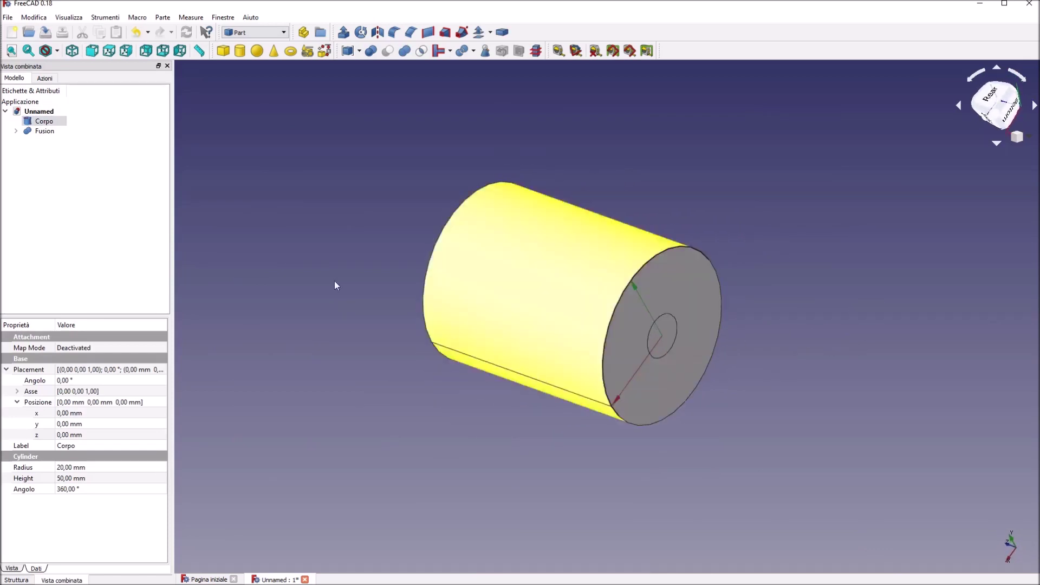
left_click(52, 123)
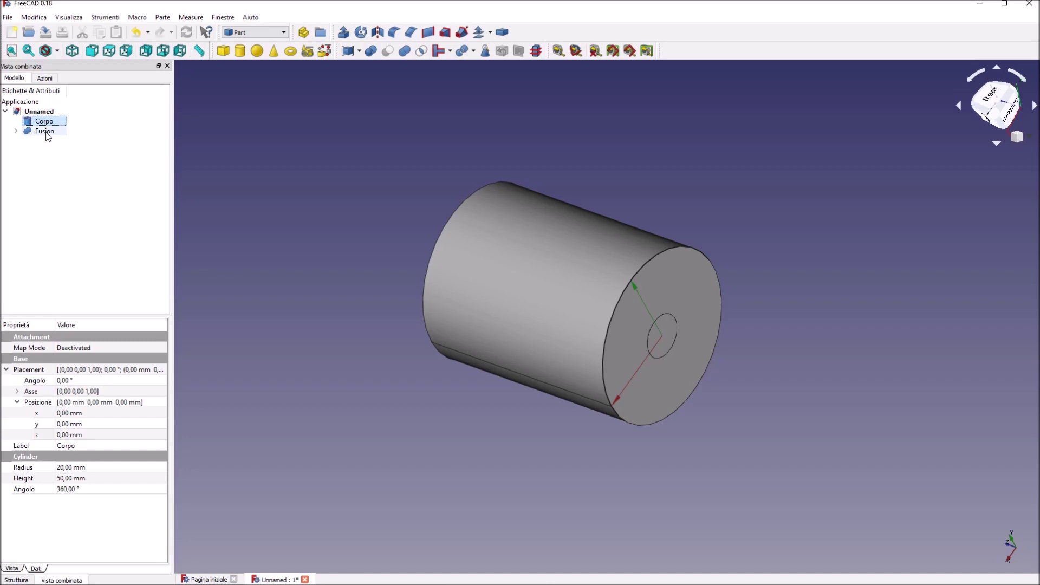
left_click(46, 131, "ctrl")
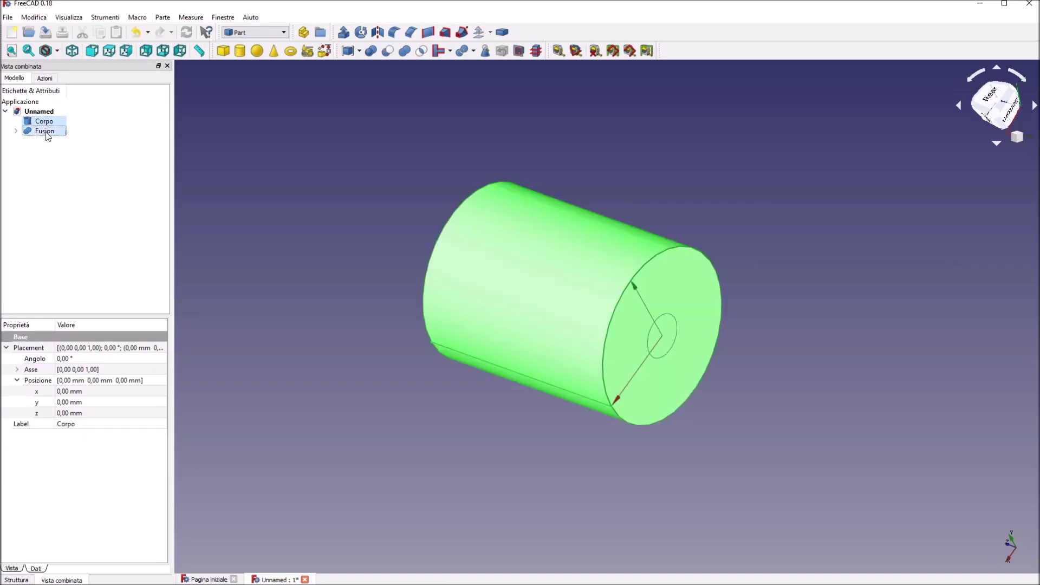
left_click(387, 51)
Step: Select the hole's circular edge on the end face for chamfering
mouse_move(849, 399)
middle_mouse_down()
mouse_move(693, 414)
mouse_move(738, 366)
mouse_move(707, 375)
mouse_move(838, 390)
mouse_move(824, 406)
mouse_move(847, 378)
mouse_move(880, 387)
middle_mouse_up()
mouse_move(751, 430)
middle_mouse_down()
mouse_move(733, 431)
mouse_move(735, 339)
middle_mouse_up()
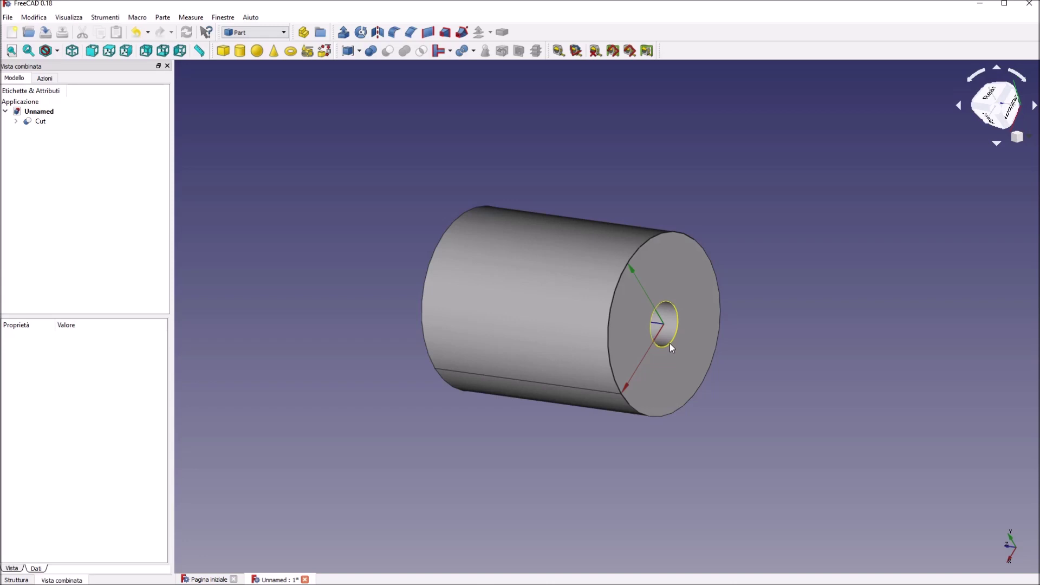
left_click(670, 344)
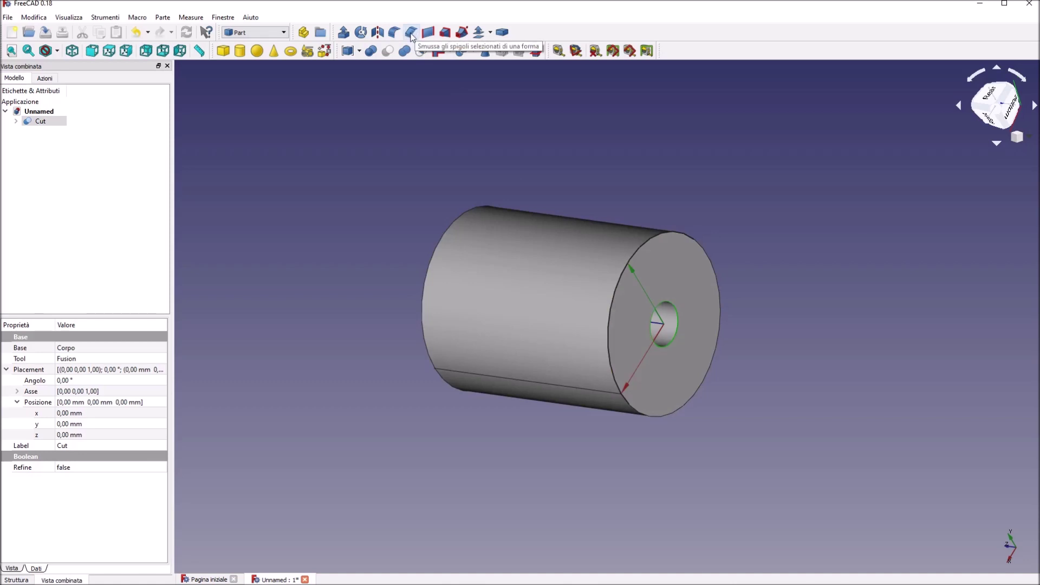
left_click(411, 34)
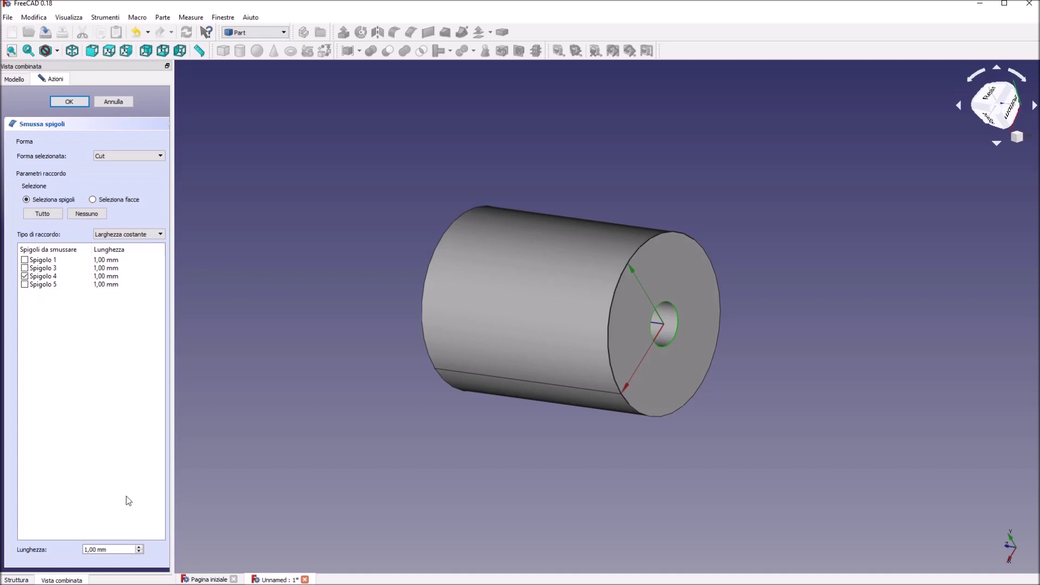
Step: Chamfer the hole edge with a 1 mm variable-width chamfer and apply it
left_click(138, 548)
left_click(138, 552)
left_click(127, 234)
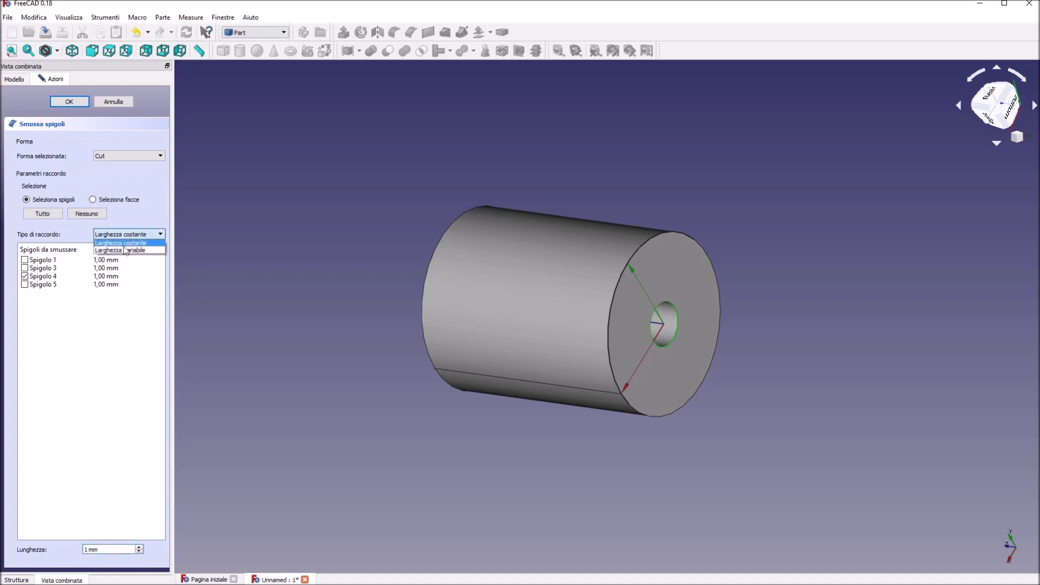
left_click(125, 242)
left_click(67, 551)
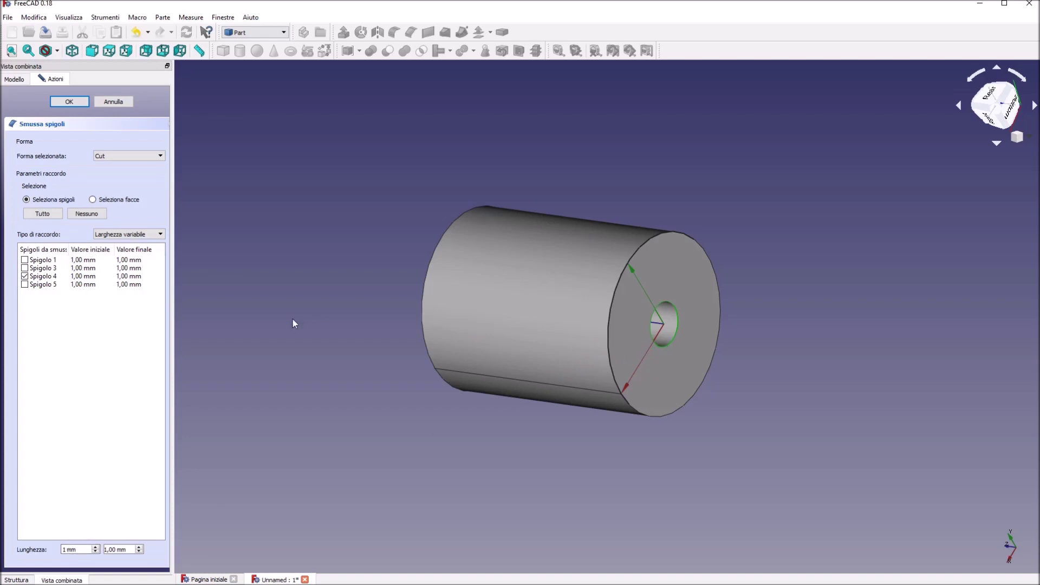
left_click(69, 103)
mouse_move(770, 441)
middle_mouse_down()
mouse_move(653, 417)
mouse_move(766, 390)
mouse_move(817, 430)
mouse_move(599, 433)
mouse_move(746, 358)
mouse_move(768, 467)
mouse_move(764, 448)
middle_mouse_up()
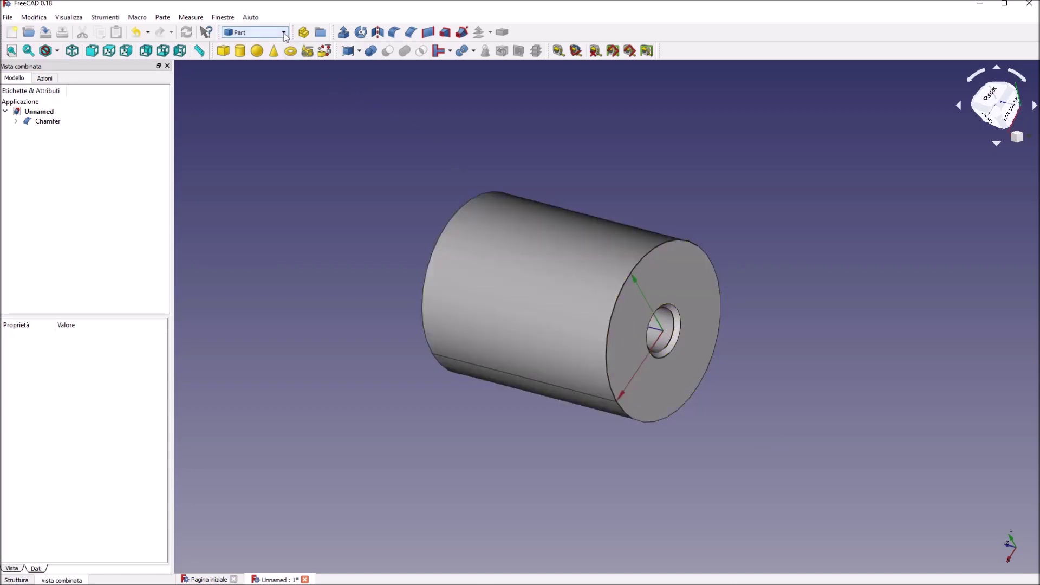
Step: Open the Addon manager from the Strumenti menu
left_click(265, 33)
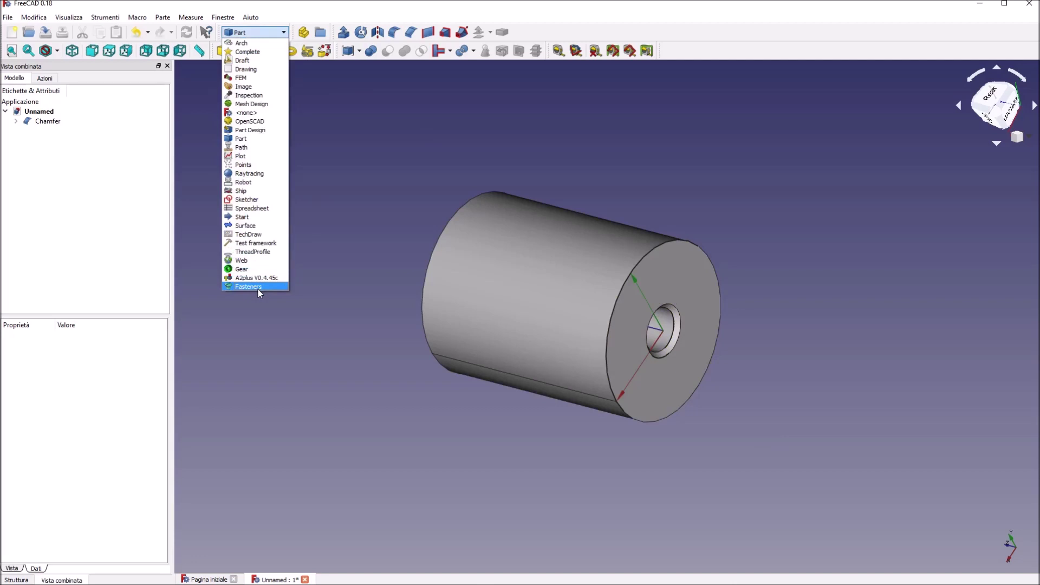
left_click(347, 251)
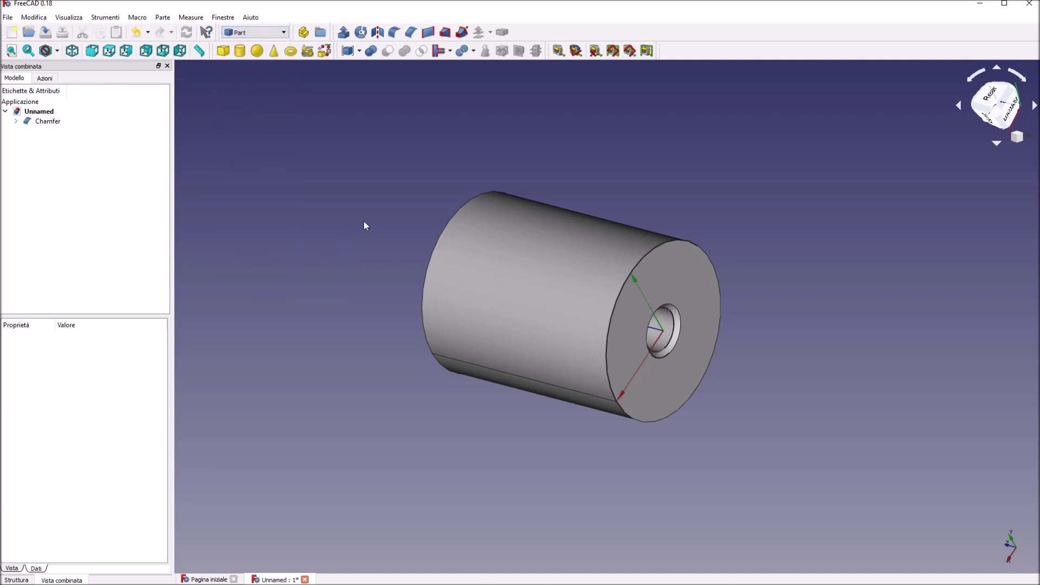
left_click(111, 18)
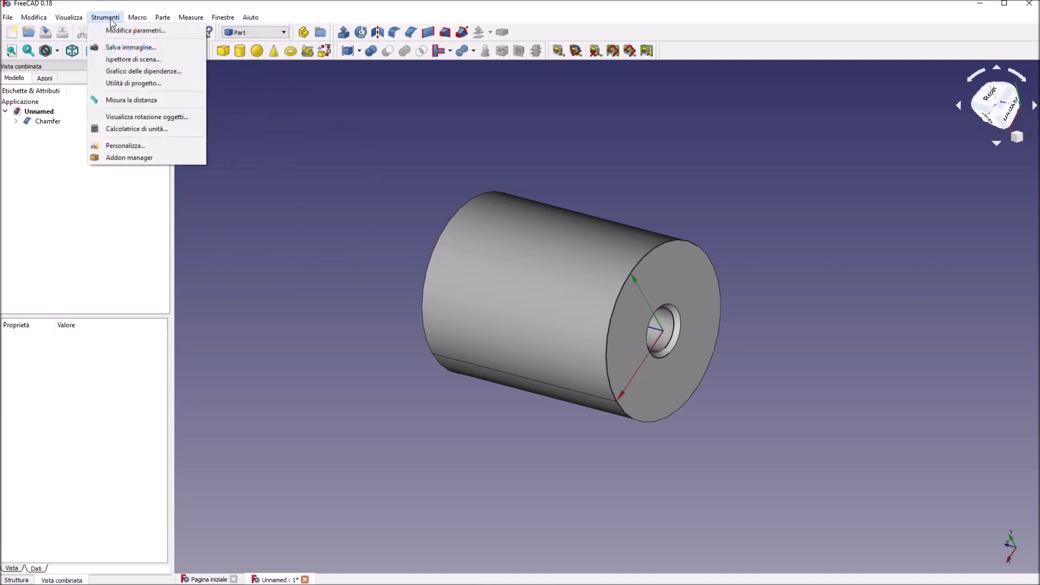
left_click(128, 157)
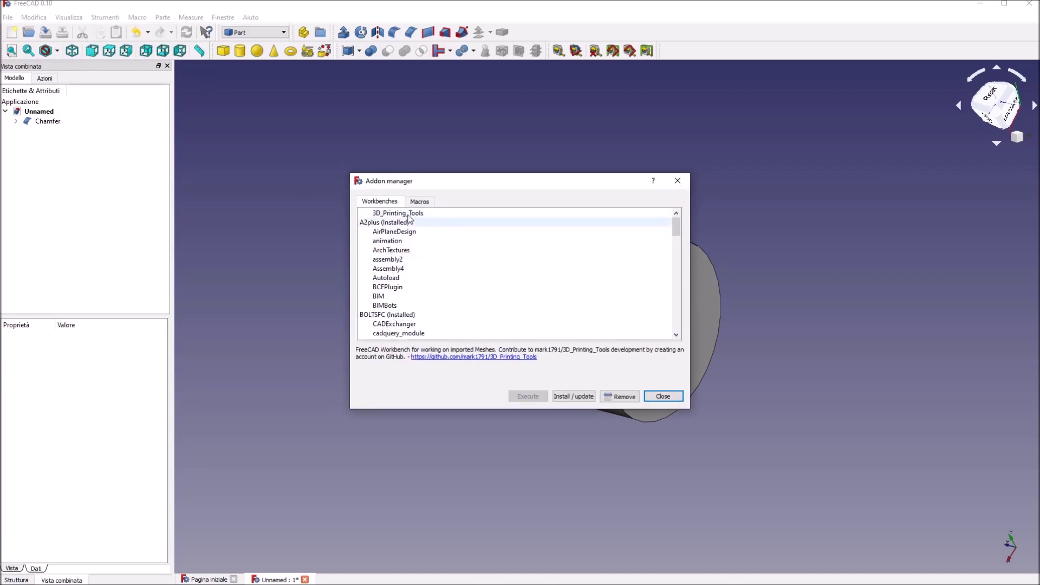
Step: Update the installed fasteners addon and dismiss the restart notice
scroll(601, 244, "down", 1)
scroll(576, 259, "down", 1)
scroll(570, 262, "down", 2)
scroll(570, 263, "down", 2)
scroll(571, 262, "down", 2)
left_click(377, 260)
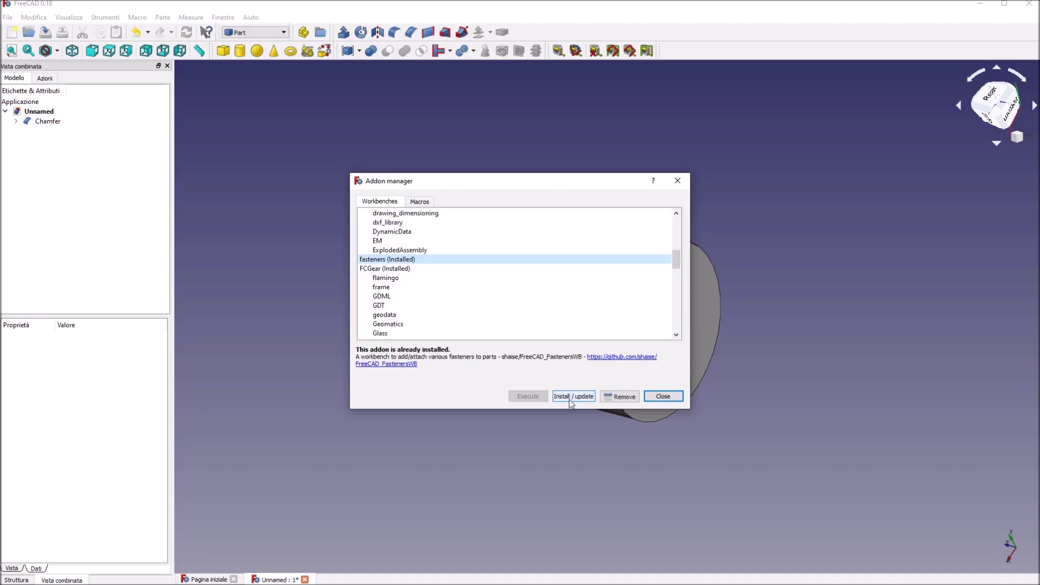
left_click(391, 232)
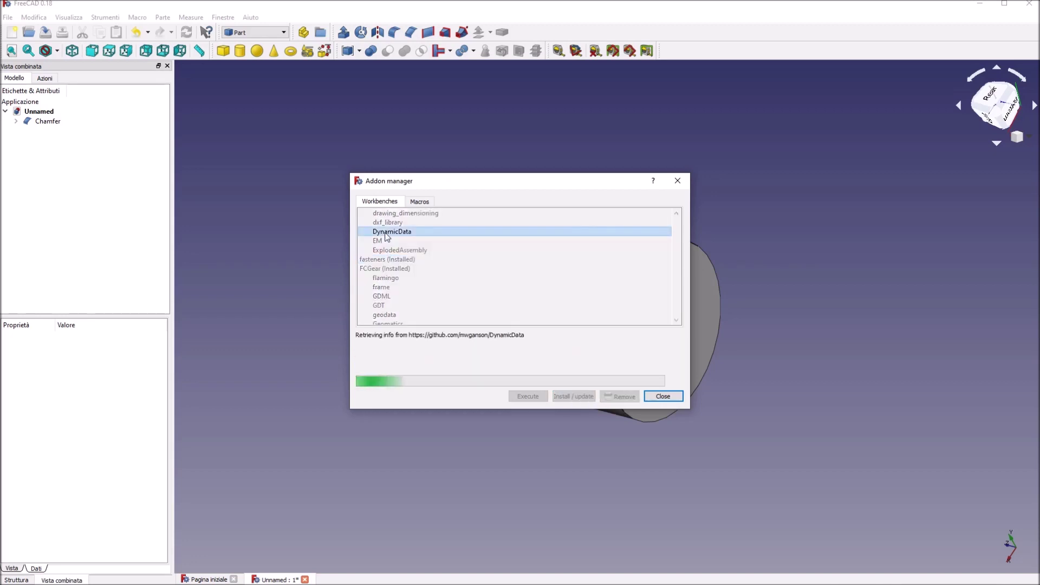
left_click(395, 264)
left_click(572, 398)
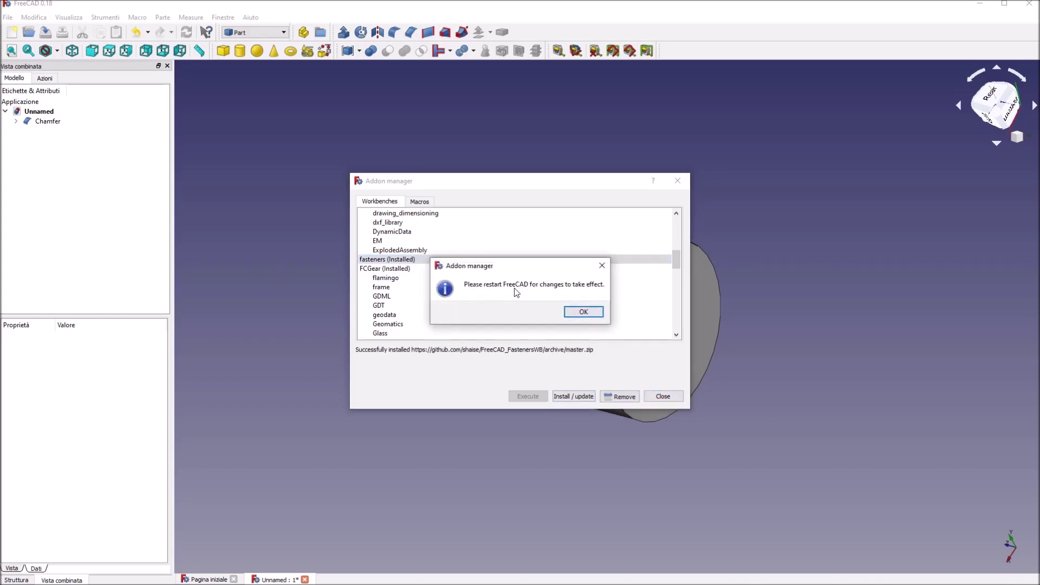
left_click(583, 312)
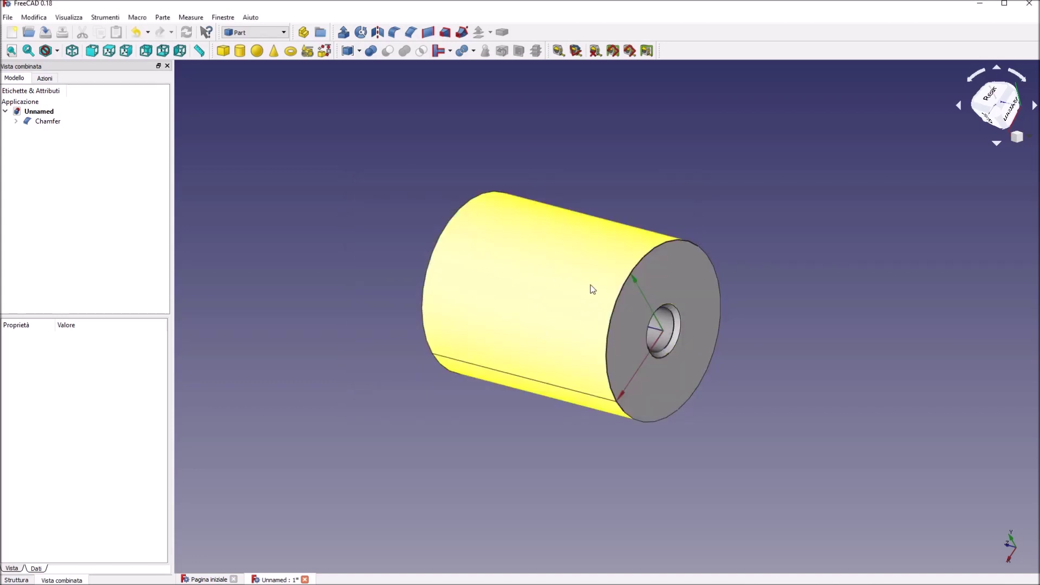
Step: Insert an EN 1662 M6x12 flanged hex bolt from Fasteners and delete the duplicate M6x12-Screw001
left_click(263, 33)
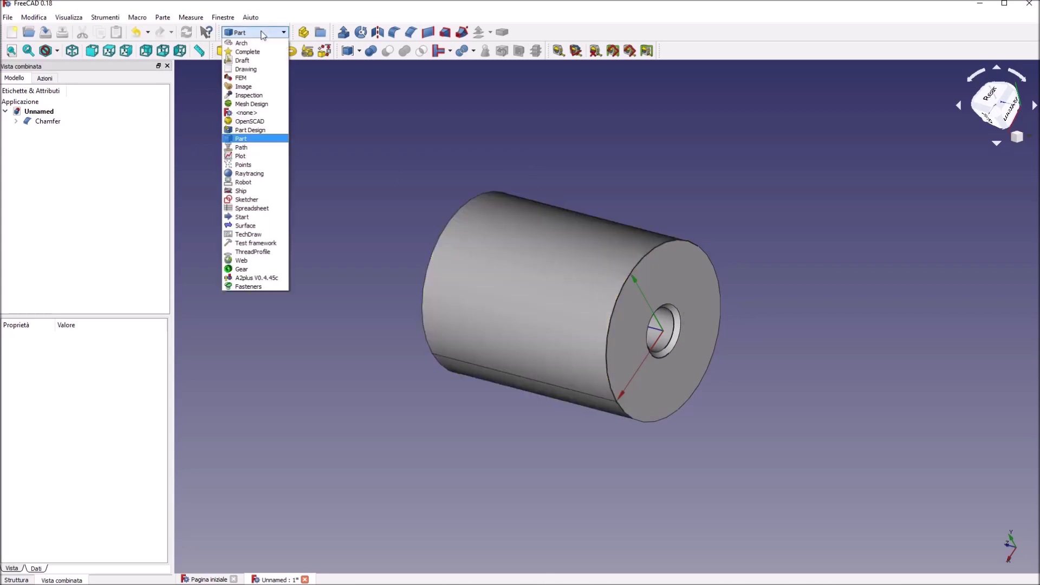
left_click(264, 288)
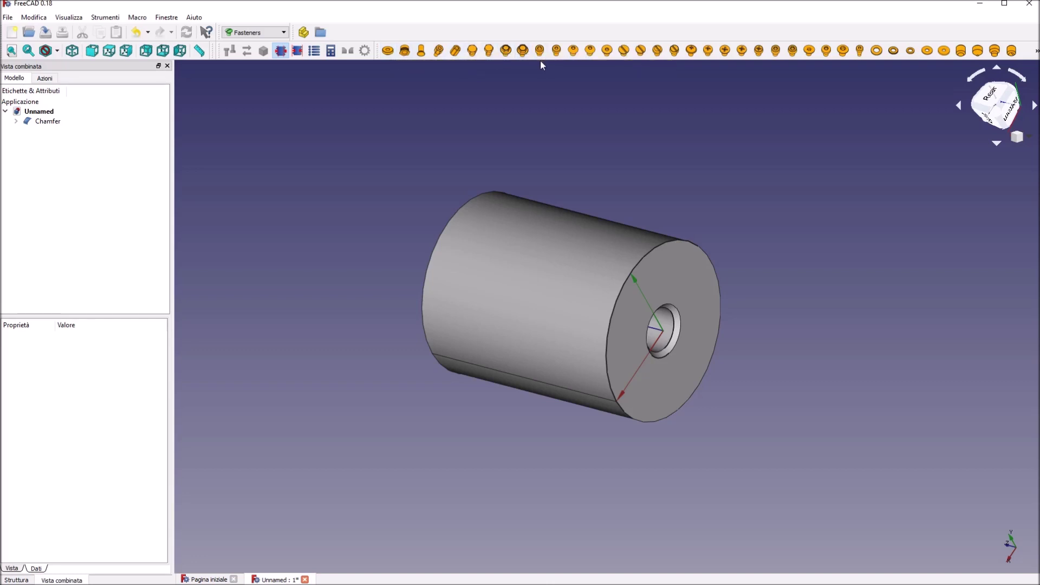
double_click(506, 51)
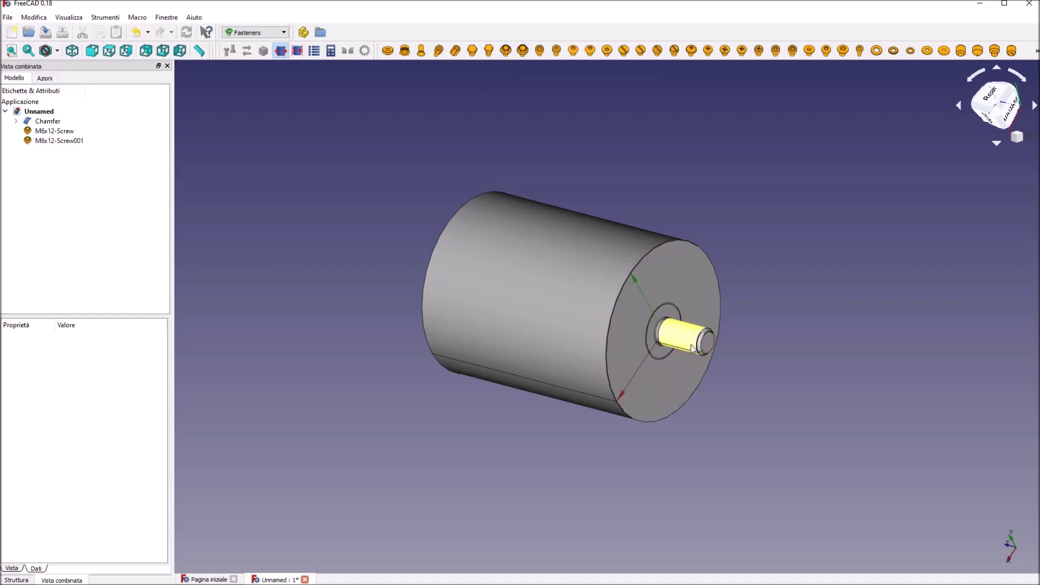
left_click(57, 142)
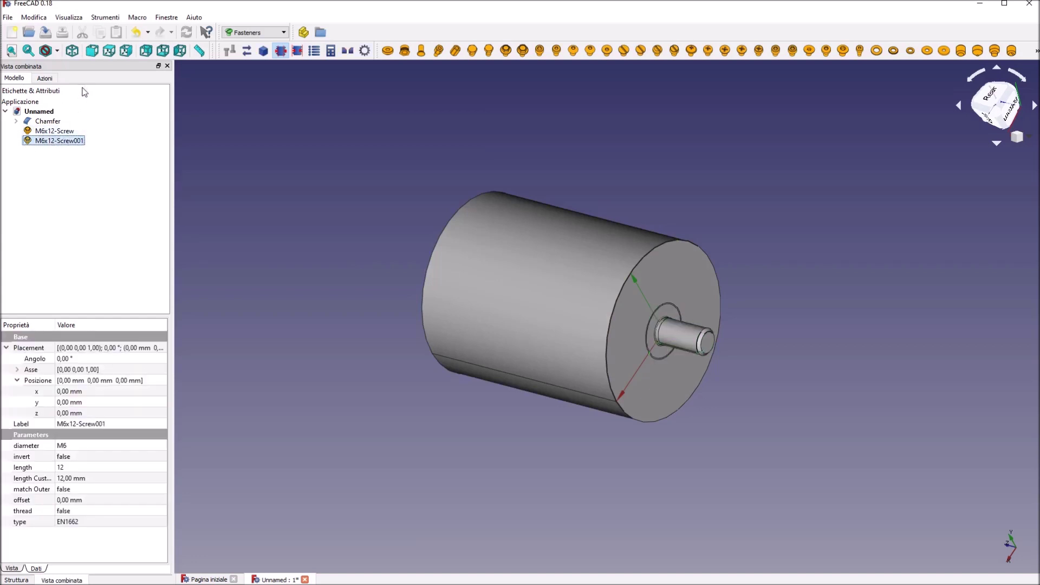
key("Delete")
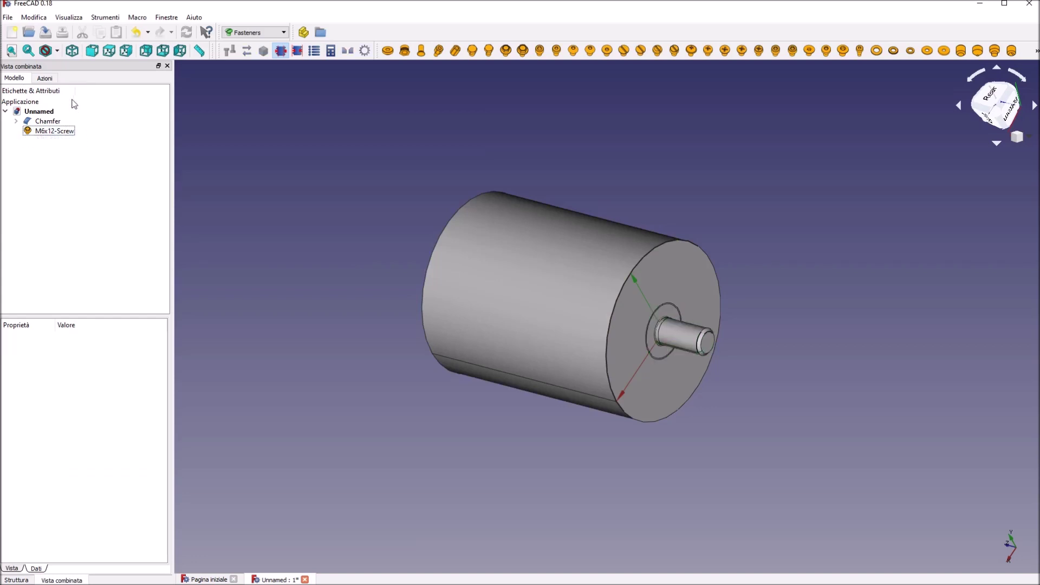
Step: Set the M6x12 screw's thread property to true so it shows modelled threads
left_click(54, 133)
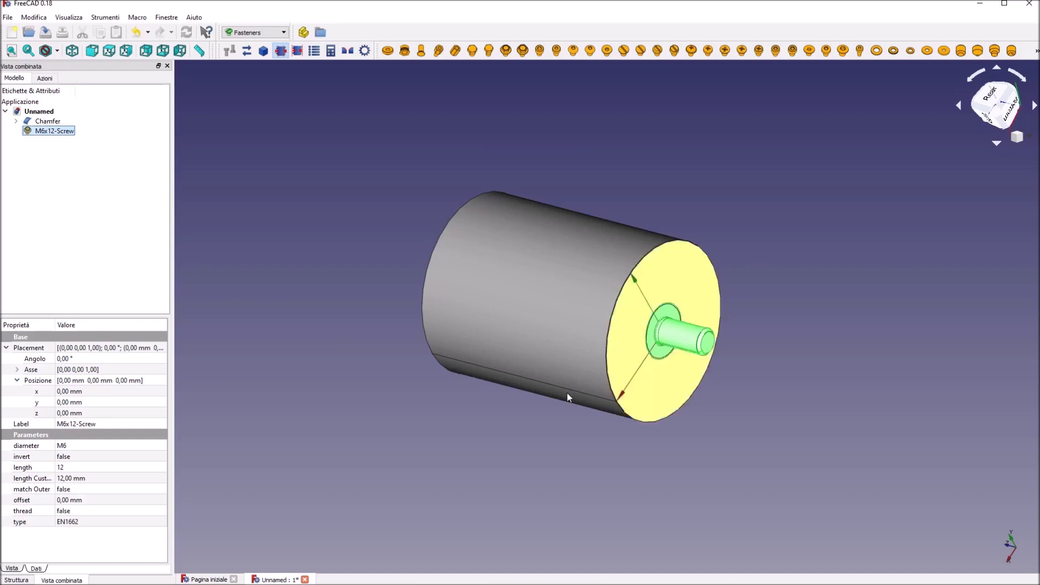
left_click(65, 510)
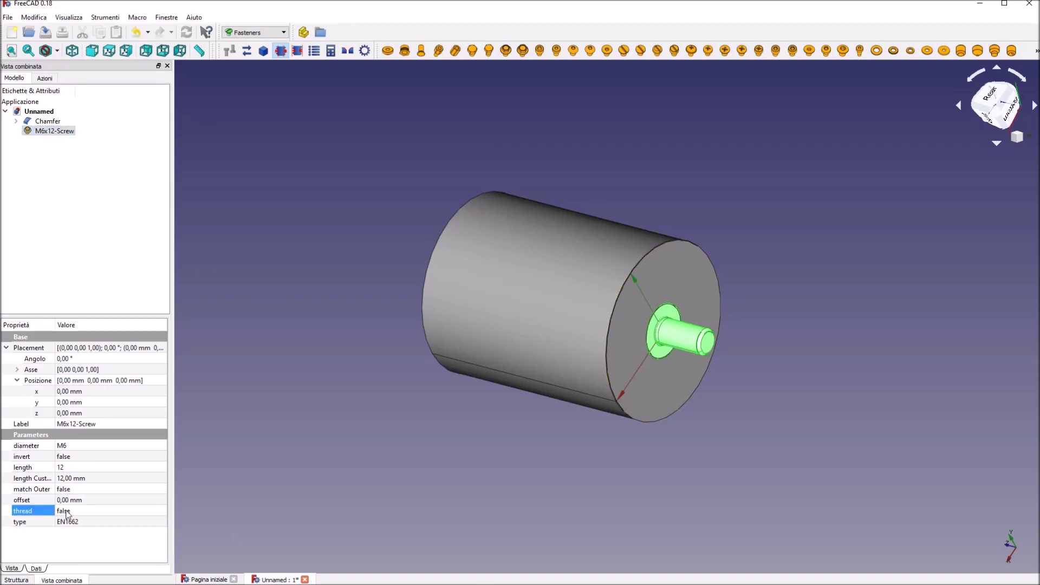
left_click(67, 513)
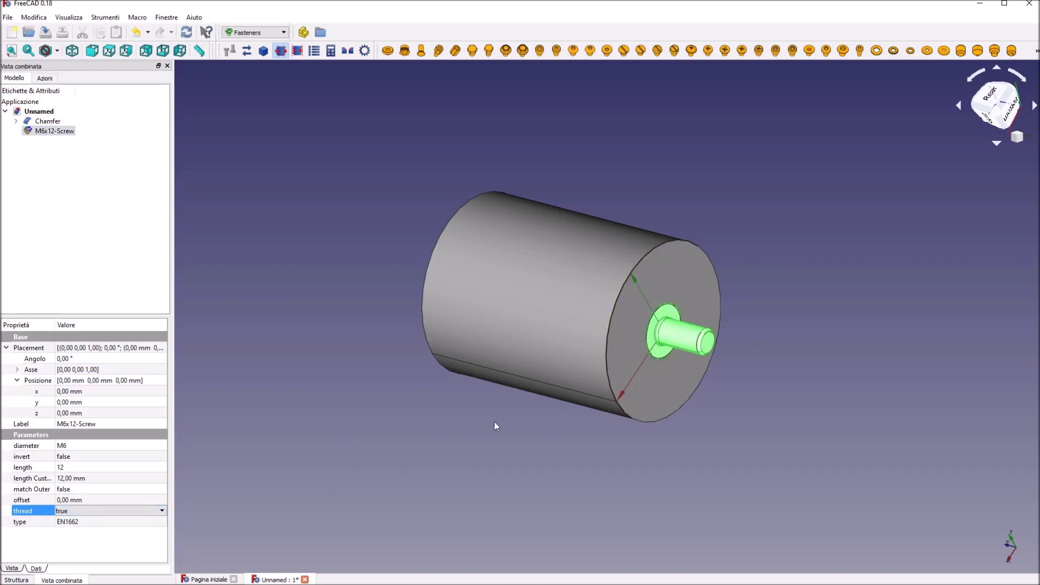
left_click(509, 313)
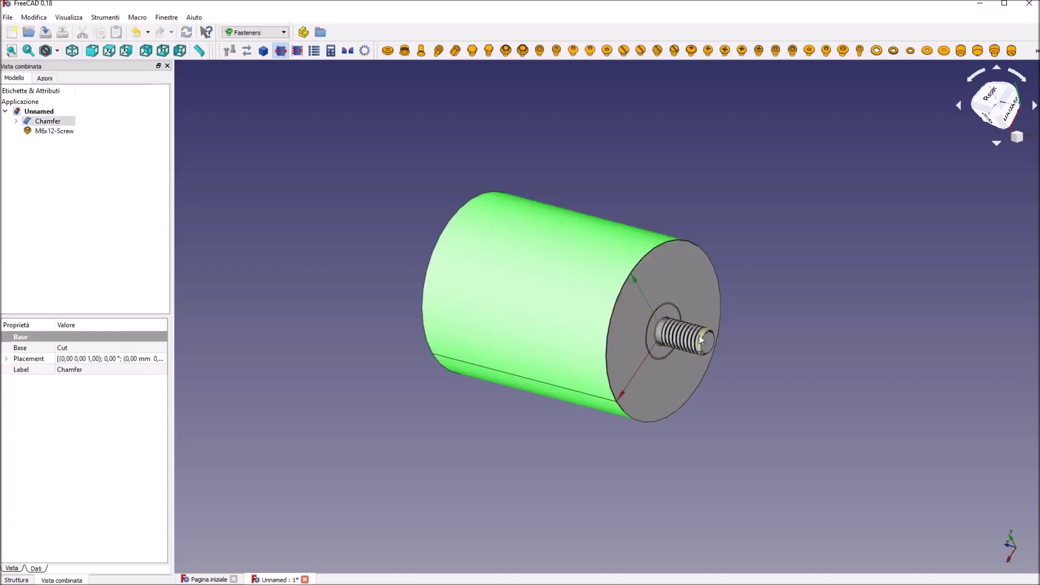
left_click(61, 130)
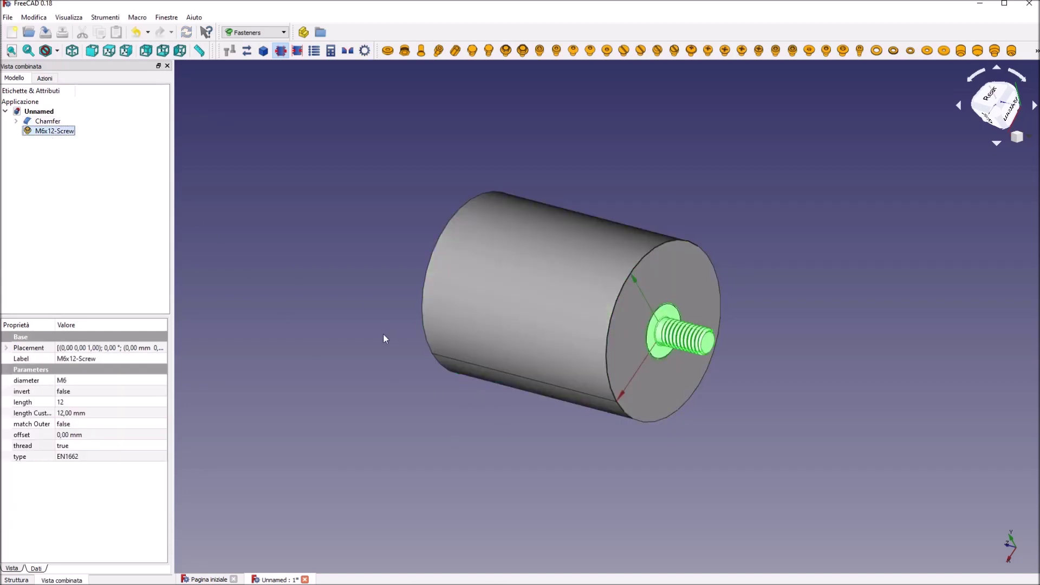
left_click(6, 348)
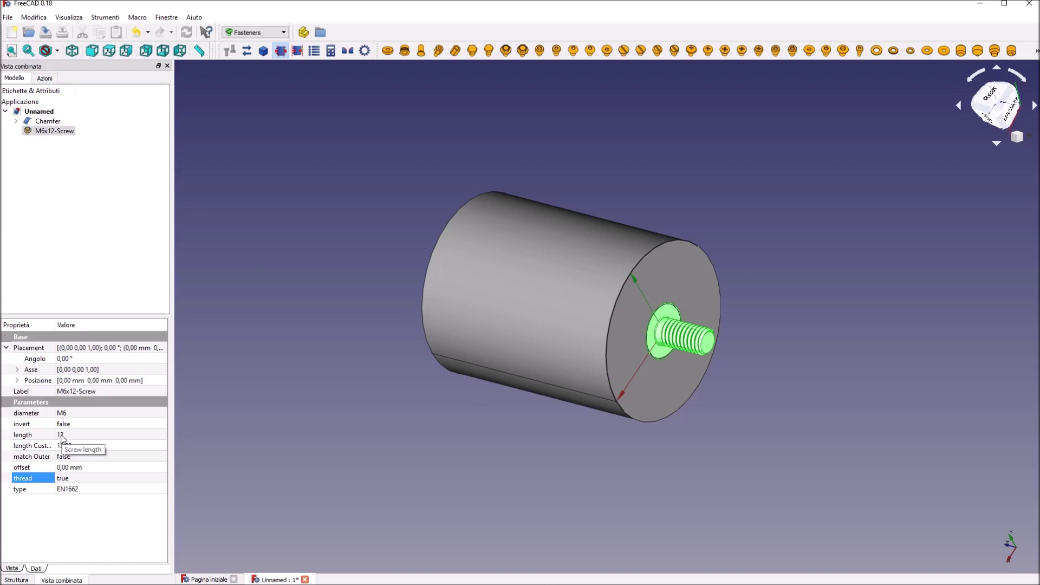
Step: Change the screw length to 20 mm, making it M6x20
left_click(64, 434)
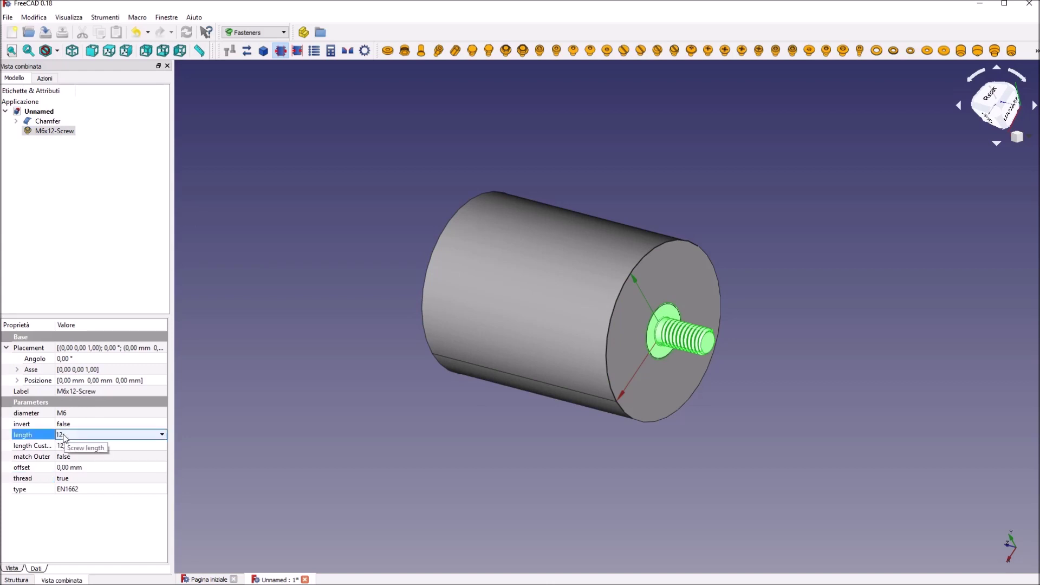
left_click(80, 436)
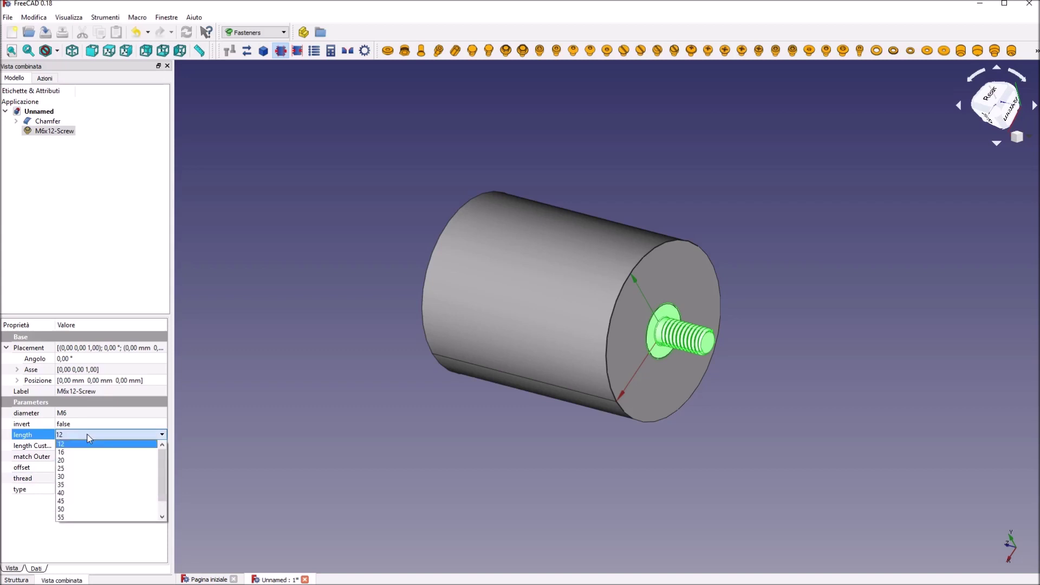
left_click(75, 463)
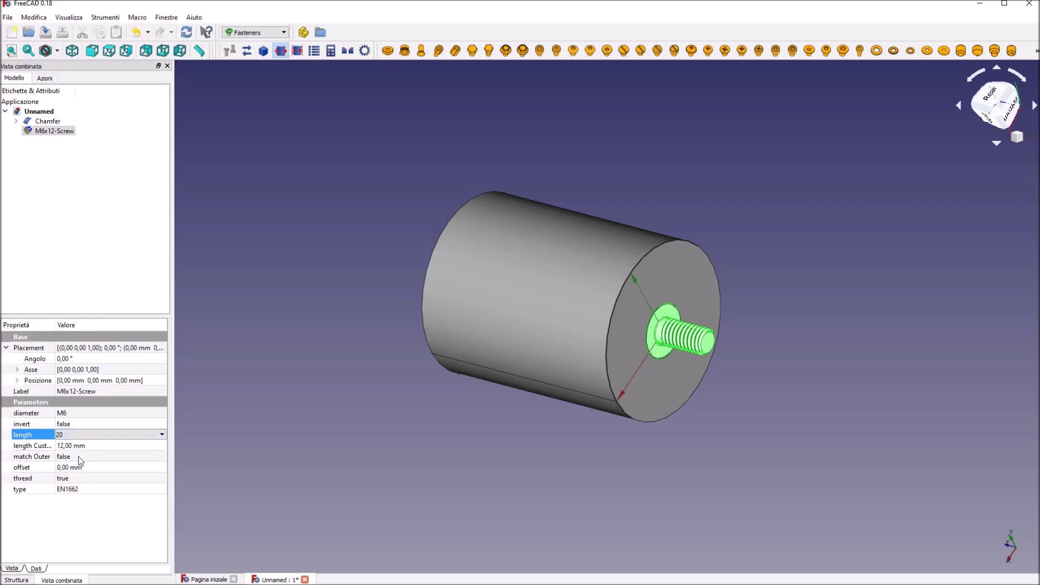
left_click(278, 414)
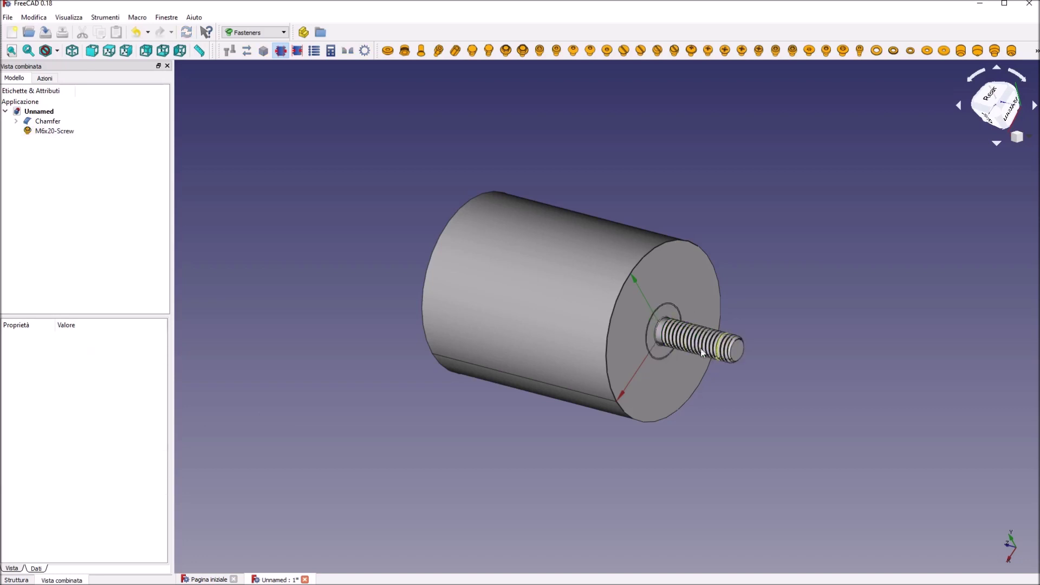
Step: Rotate the M6x20 screw 180° about axis (1,0,0) so its head faces out
left_click(50, 134)
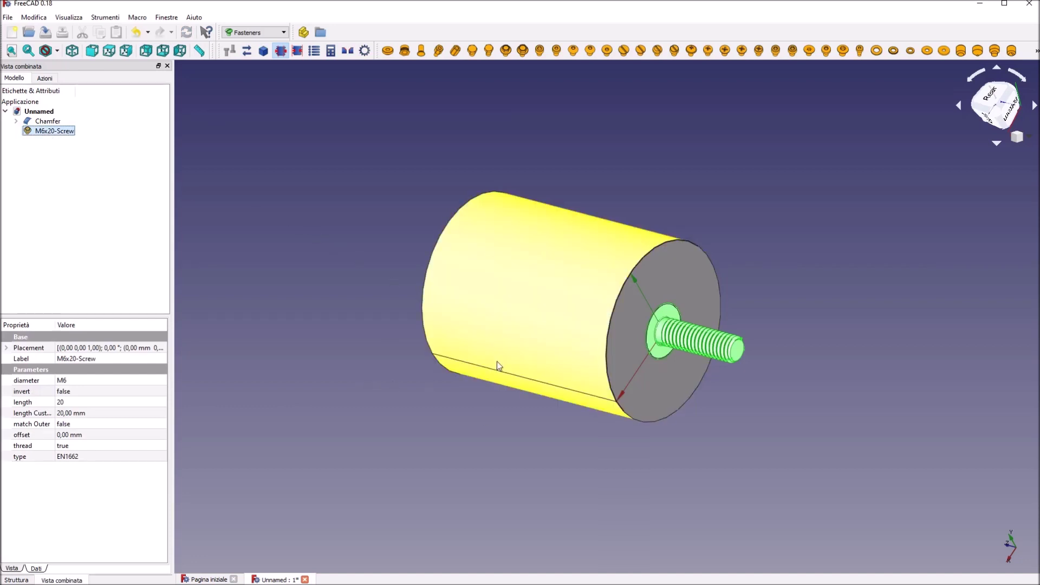
left_click(7, 348)
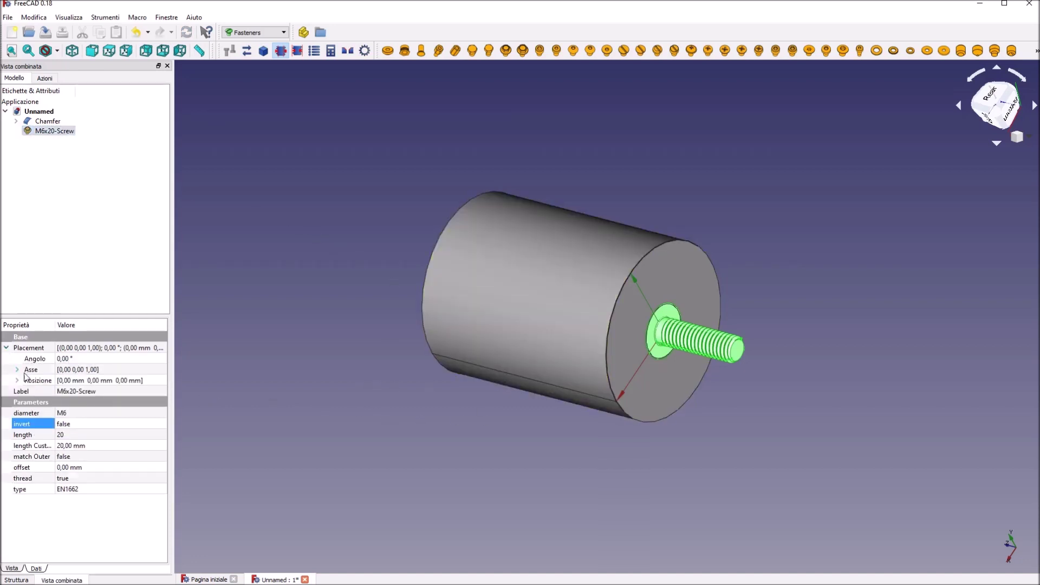
left_click(18, 370)
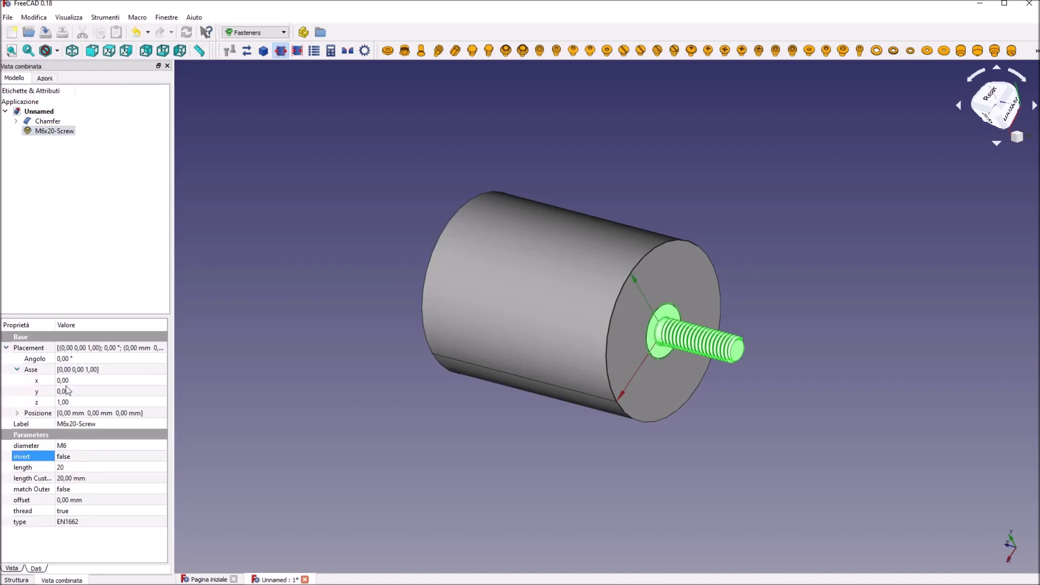
middle_click_drag(891, 492, 708, 369)
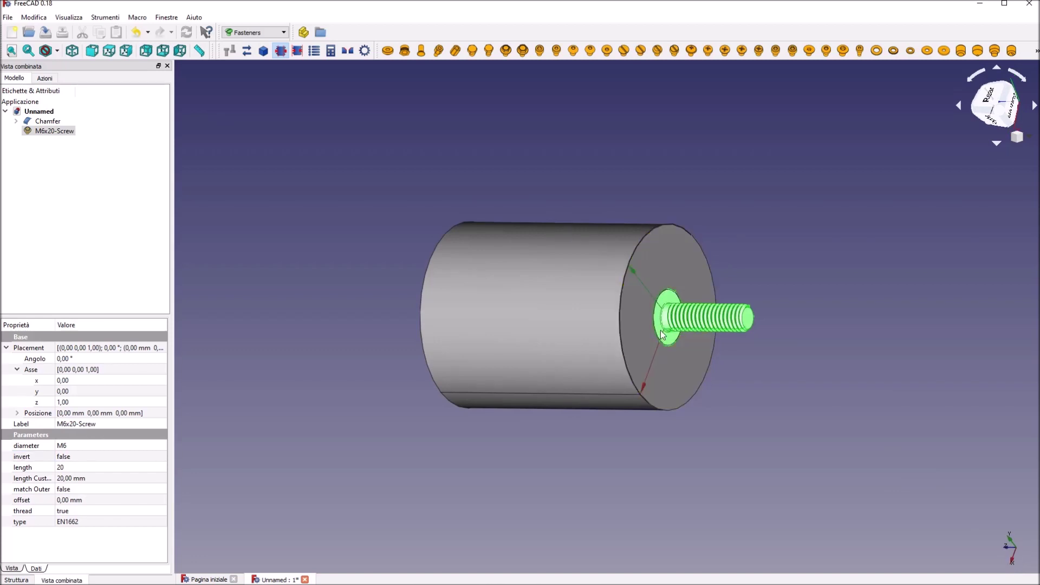
left_click(69, 401)
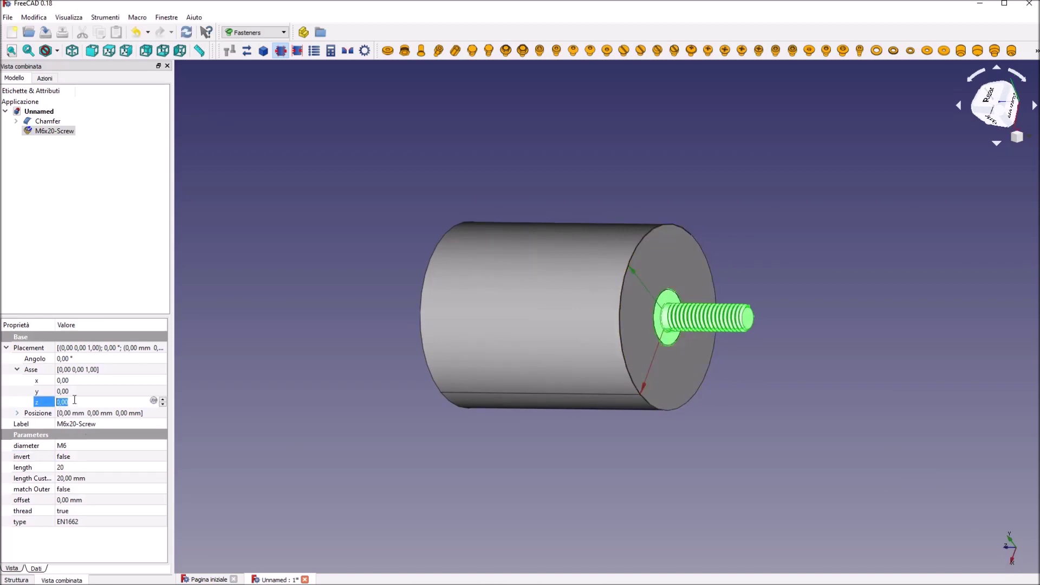
left_click(77, 381)
type("1")
left_click(75, 357)
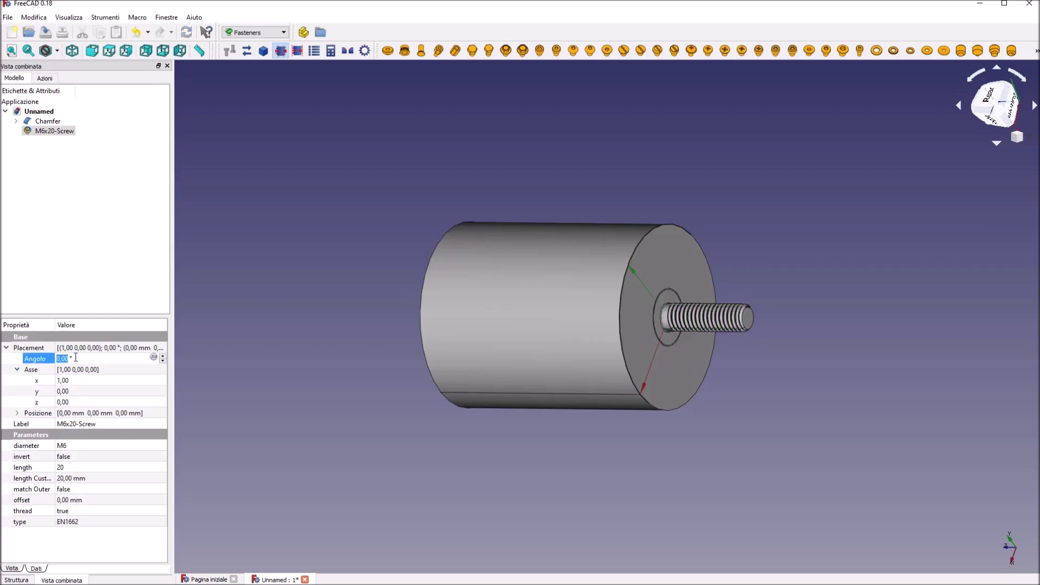
type("180")
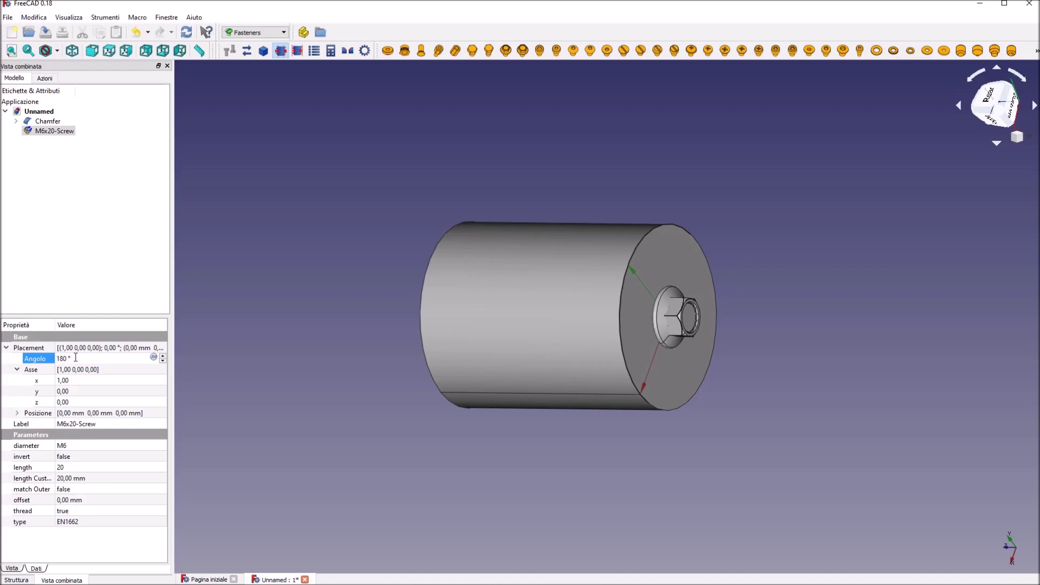
key("Return")
mouse_move(498, 459)
middle_mouse_down()
mouse_move(547, 394)
mouse_move(448, 408)
mouse_move(368, 447)
mouse_move(464, 459)
mouse_move(492, 448)
mouse_move(488, 462)
middle_mouse_up()
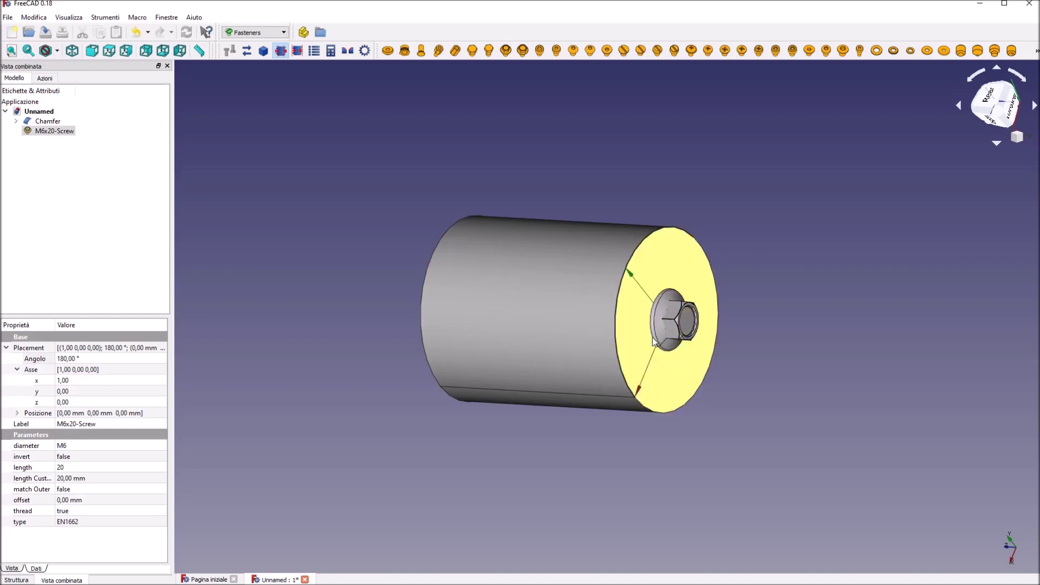
left_click(5, 349)
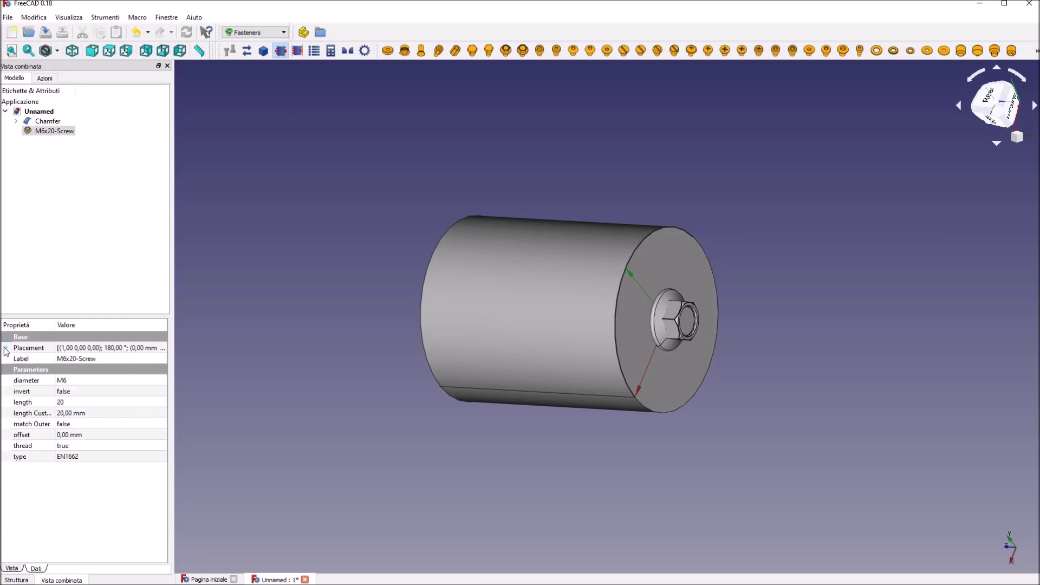
Step: Try different z positions for the screw, settling back at 0 mm
left_click(7, 349)
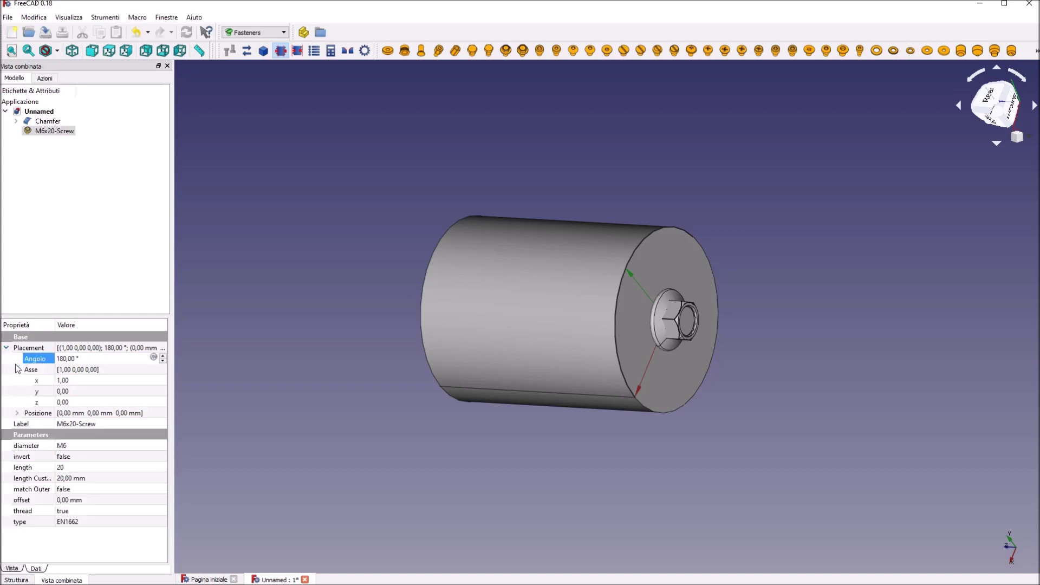
left_click(18, 413)
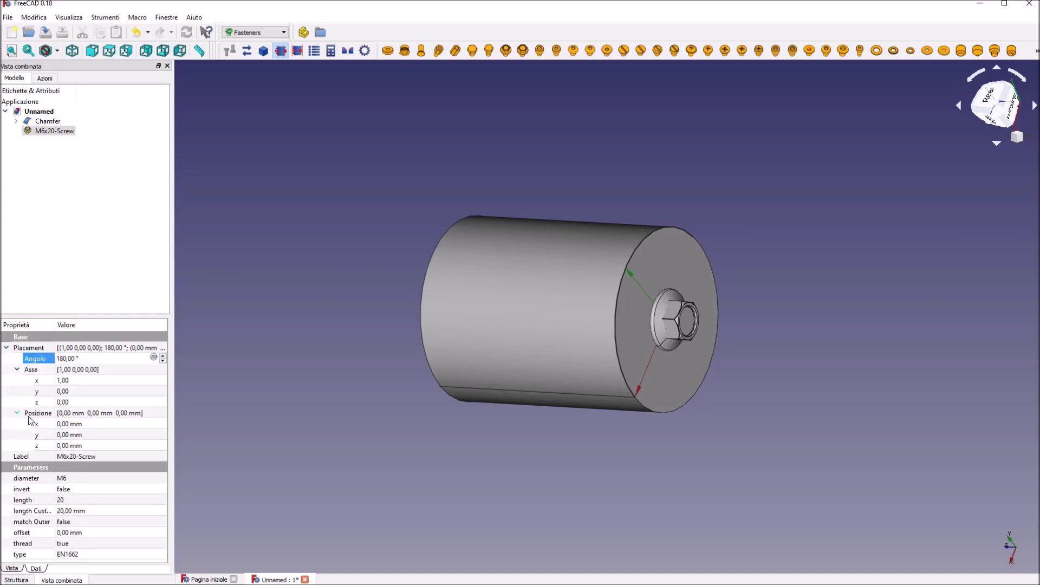
left_click(67, 445)
type("1")
scroll(67, 446, "up", 1)
scroll(67, 446, "up", 1)
scroll(68, 446, "up", 1)
scroll(67, 446, "up", 1)
scroll(67, 446, "up", 1)
scroll(67, 446, "down", 1)
scroll(68, 446, "down", 1)
scroll(67, 446, "down", 1)
scroll(67, 446, "down", 2)
scroll(67, 446, "down", 1)
scroll(67, 445, "down", 1)
scroll(67, 446, "down", 1)
scroll(67, 445, "down", 1)
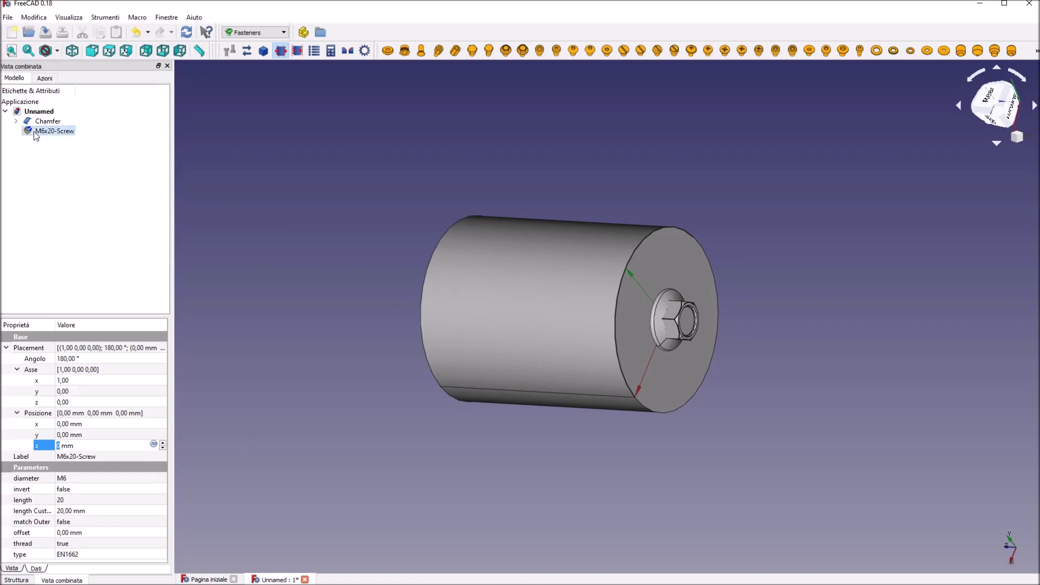
key("ctrl+minus")
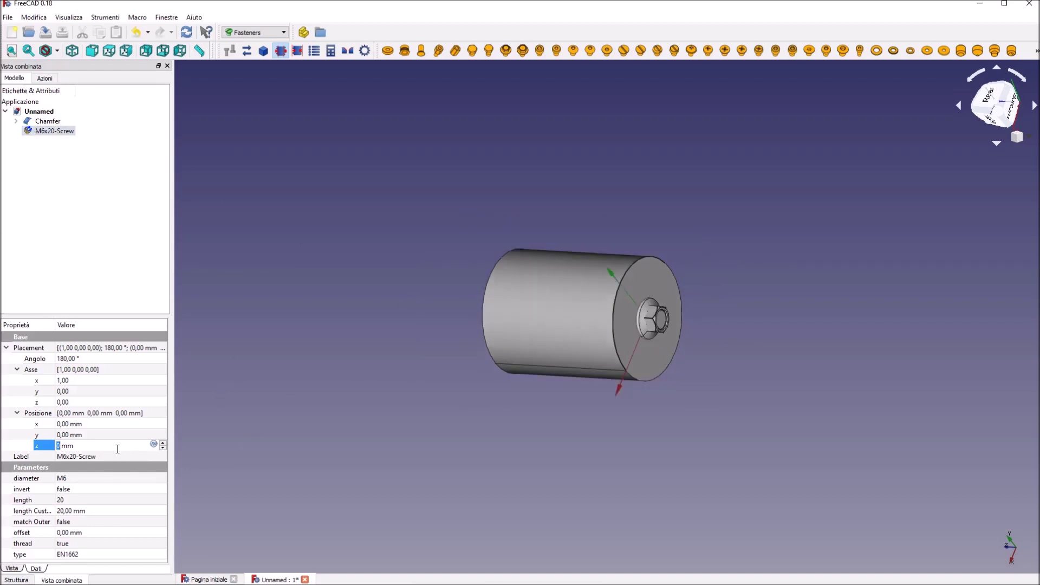
Step: Change the screw diameter to M12, making it an M12x25 screw
left_click(108, 479)
left_click(156, 481)
left_click(87, 532)
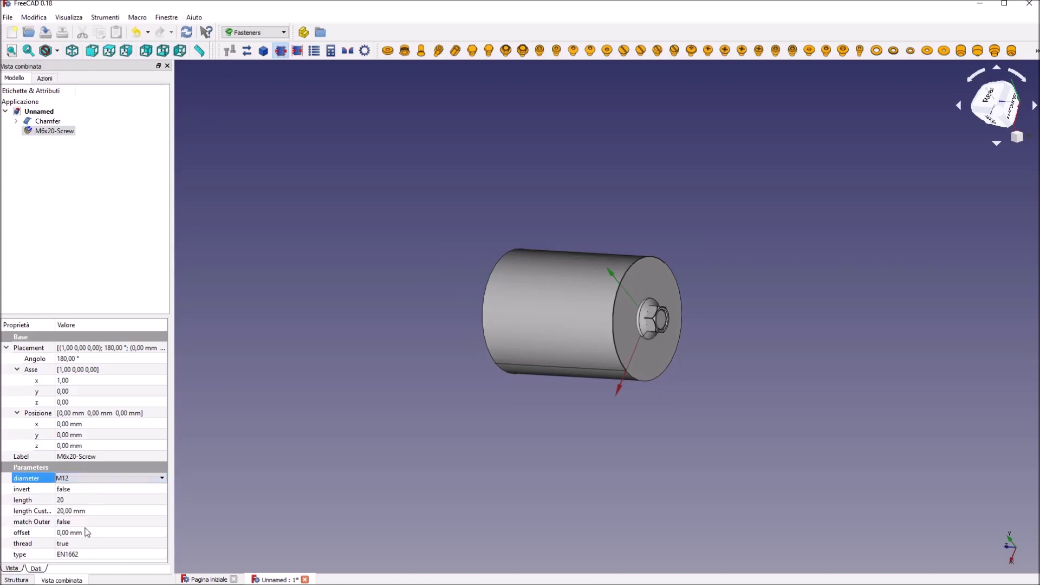
left_click(348, 395)
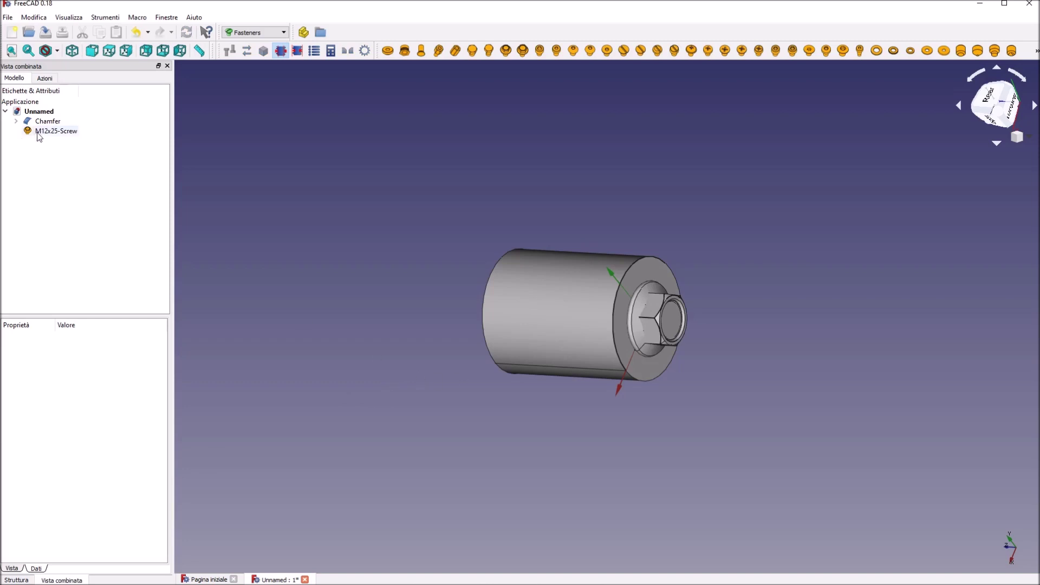
left_click(46, 123)
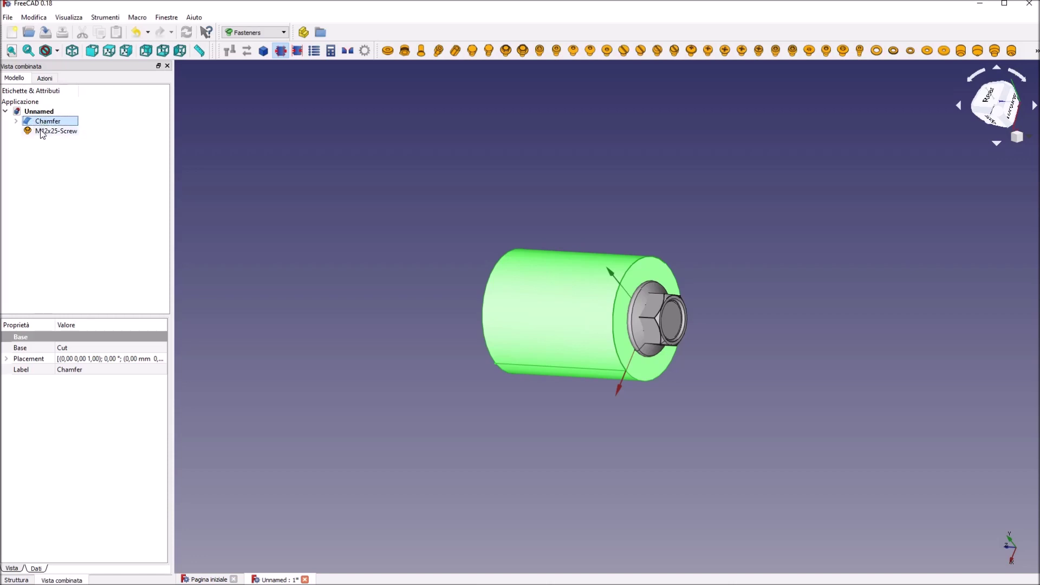
Step: In the Part workbench, cut M12x25-Screw from Chamfer to produce Cut001 with a threaded hole
left_click(42, 131, "ctrl")
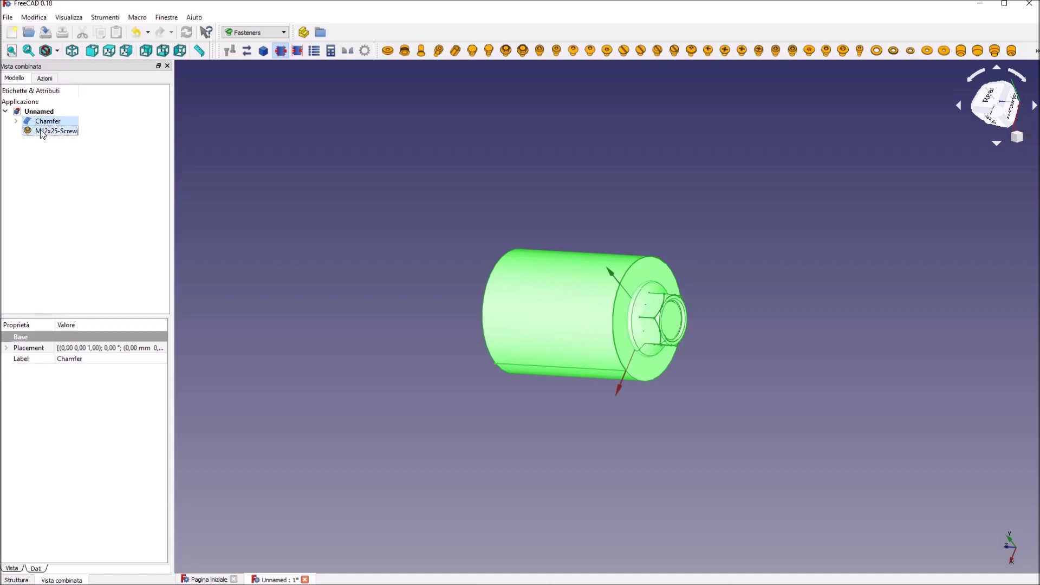
left_click(285, 34)
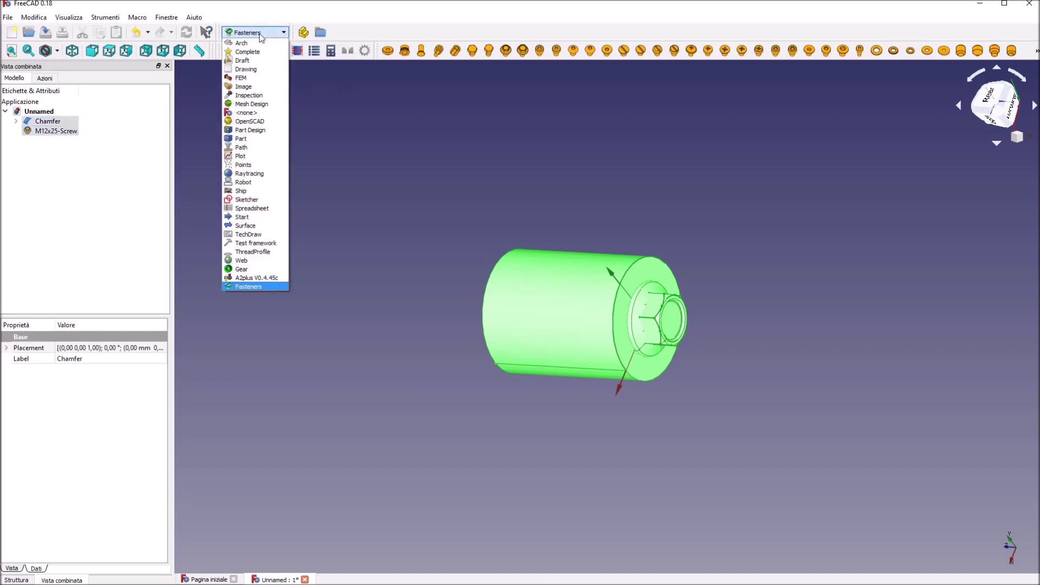
left_click(239, 139)
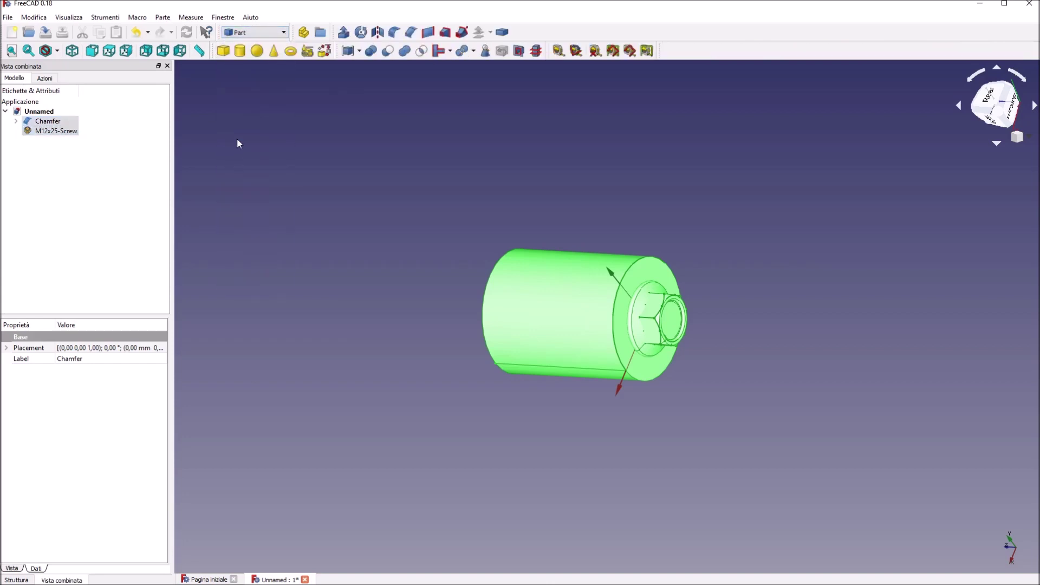
left_click(52, 150)
left_click(52, 122)
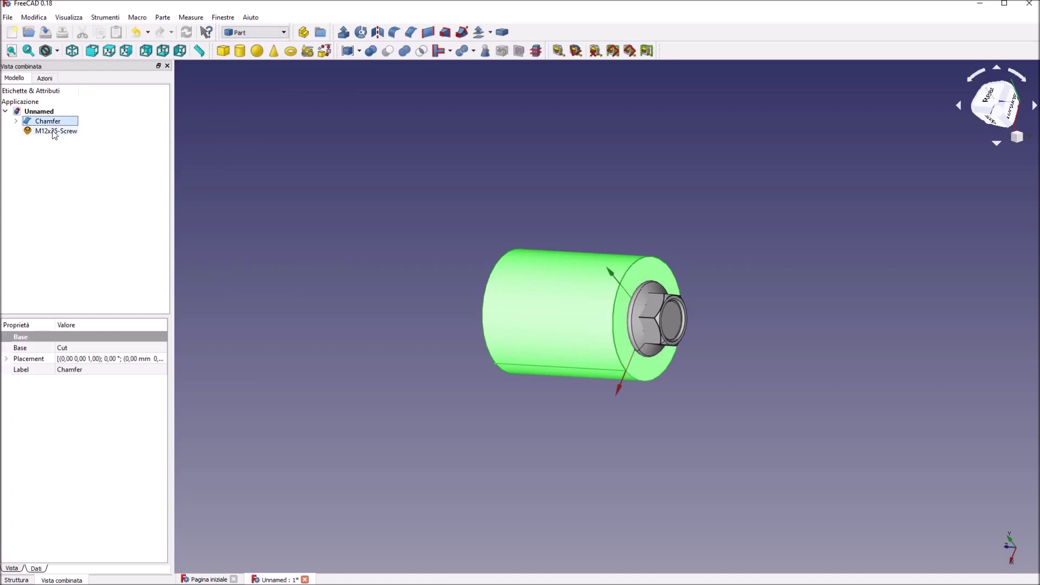
left_click(54, 132, "ctrl")
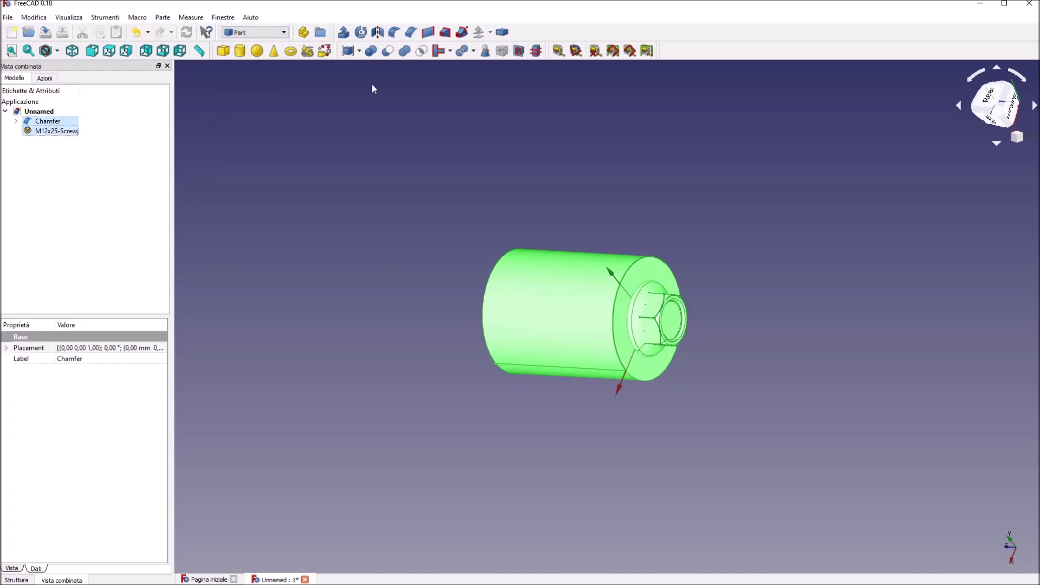
left_click(387, 52)
mouse_move(689, 372)
middle_mouse_down()
mouse_move(534, 347)
mouse_move(506, 279)
mouse_move(510, 239)
mouse_move(534, 320)
mouse_move(437, 377)
mouse_move(390, 381)
mouse_move(608, 395)
mouse_move(738, 325)
mouse_move(645, 374)
mouse_move(481, 343)
mouse_move(709, 376)
mouse_move(614, 379)
mouse_move(639, 384)
middle_mouse_up()
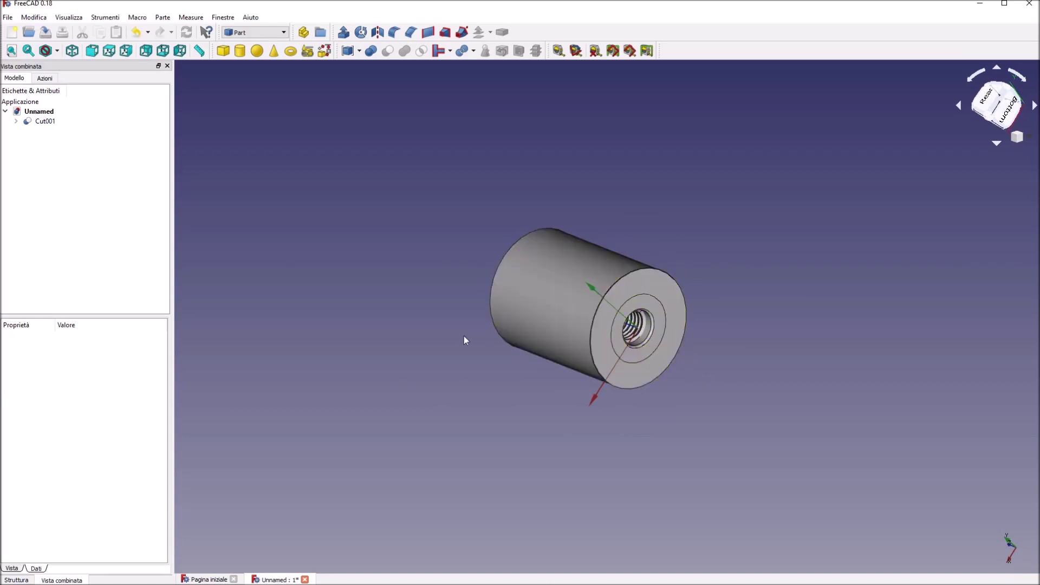
mouse_move(729, 378)
middle_mouse_down()
mouse_move(733, 365)
mouse_move(782, 359)
mouse_move(709, 366)
middle_mouse_up()
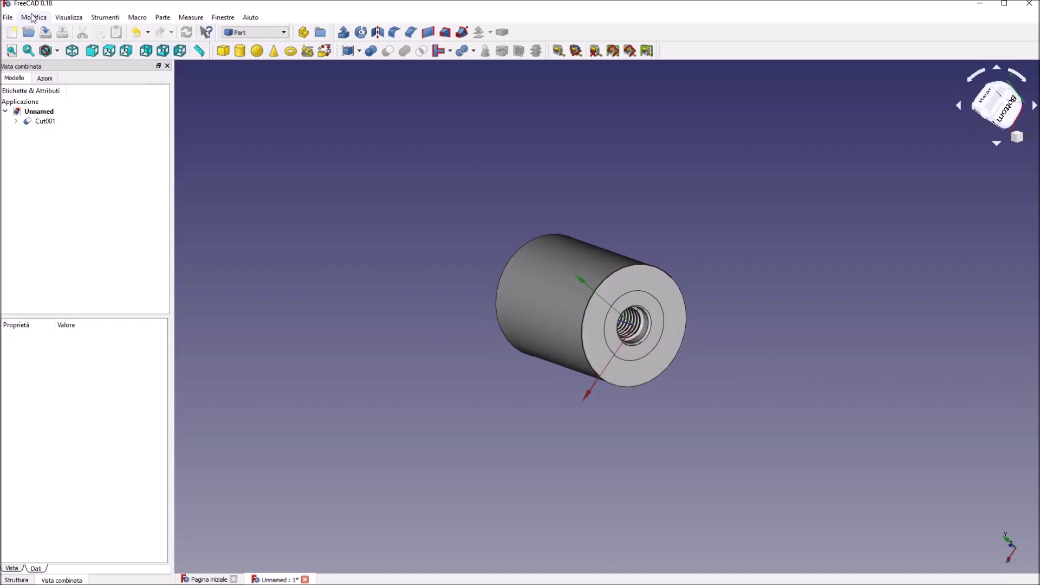
Step: Undo the cut and review the screw's length list, leaving it at 25 mm
left_click(33, 17)
left_click(43, 31)
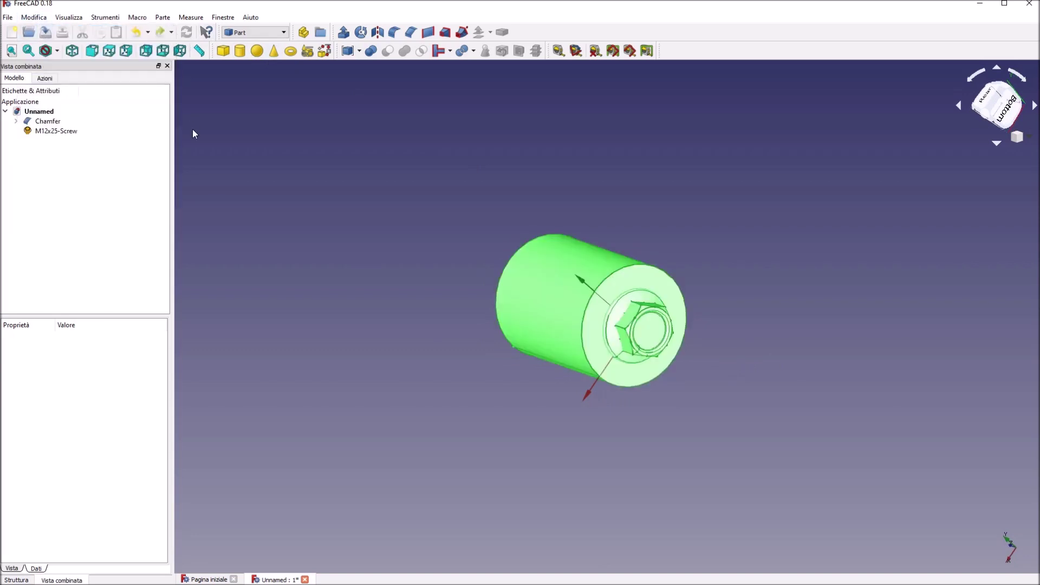
left_click(52, 132)
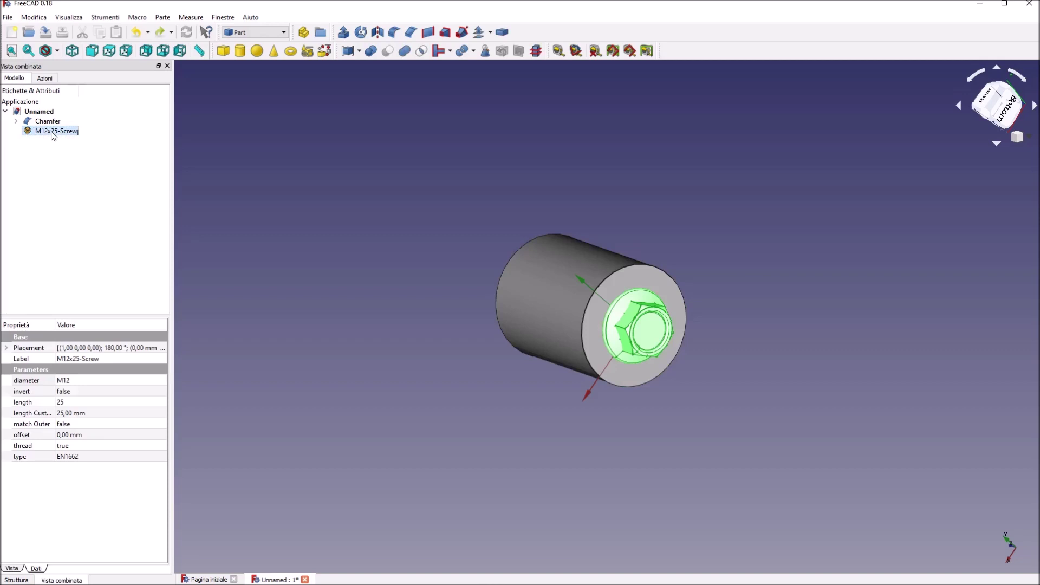
left_click(71, 404)
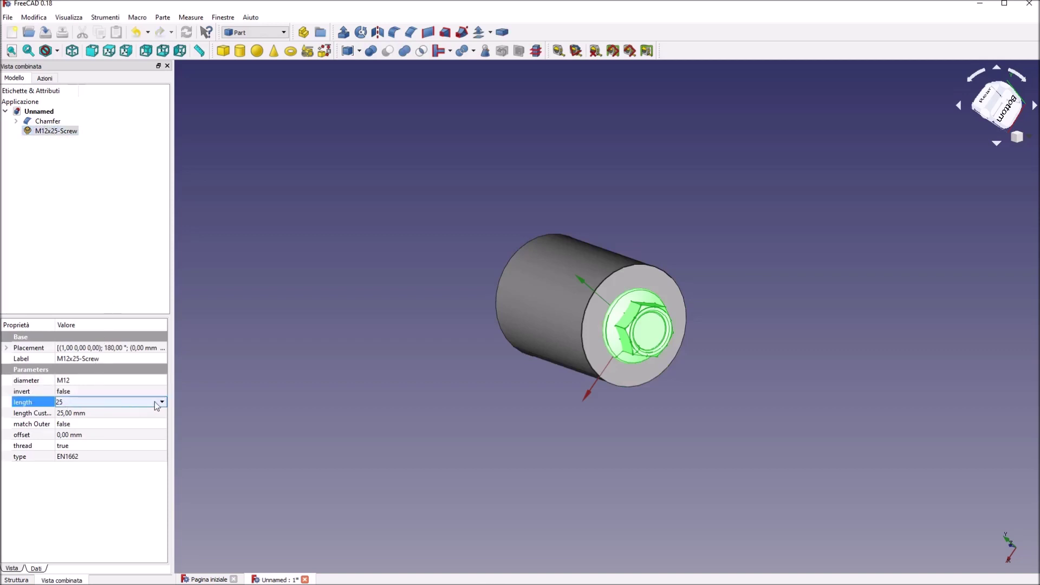
left_click(162, 403)
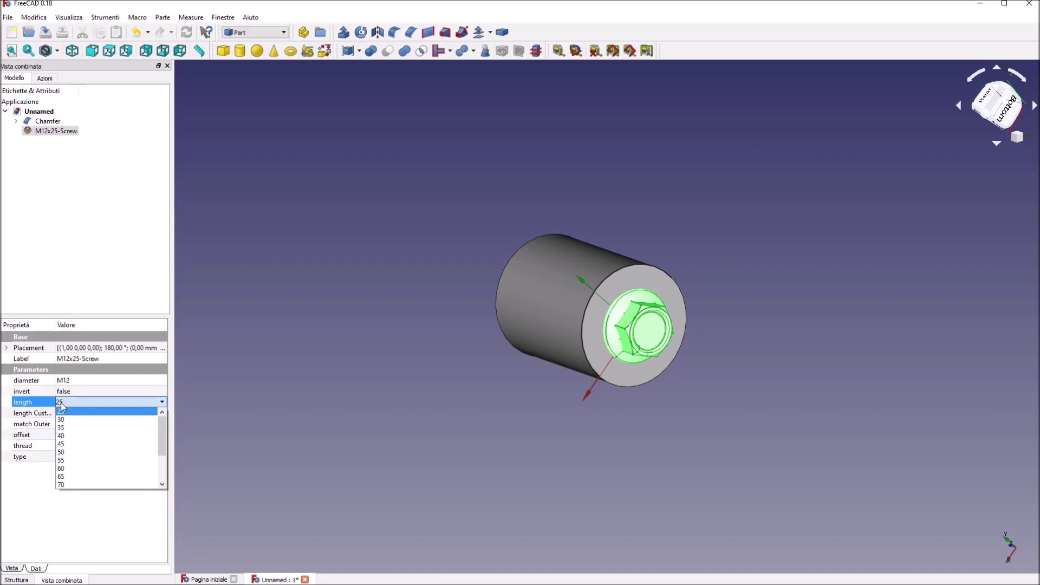
left_click(314, 393)
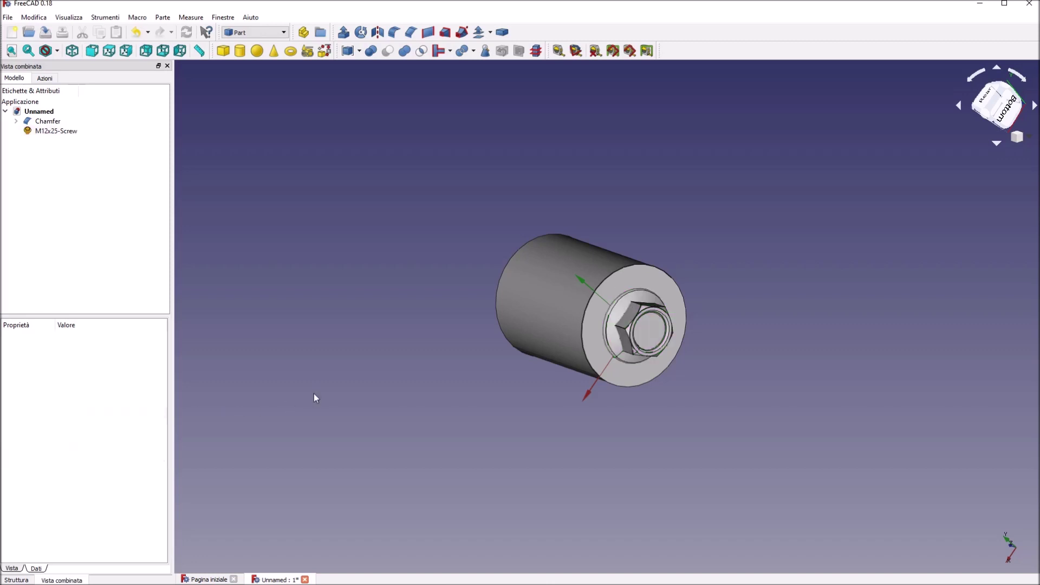
left_click(41, 131)
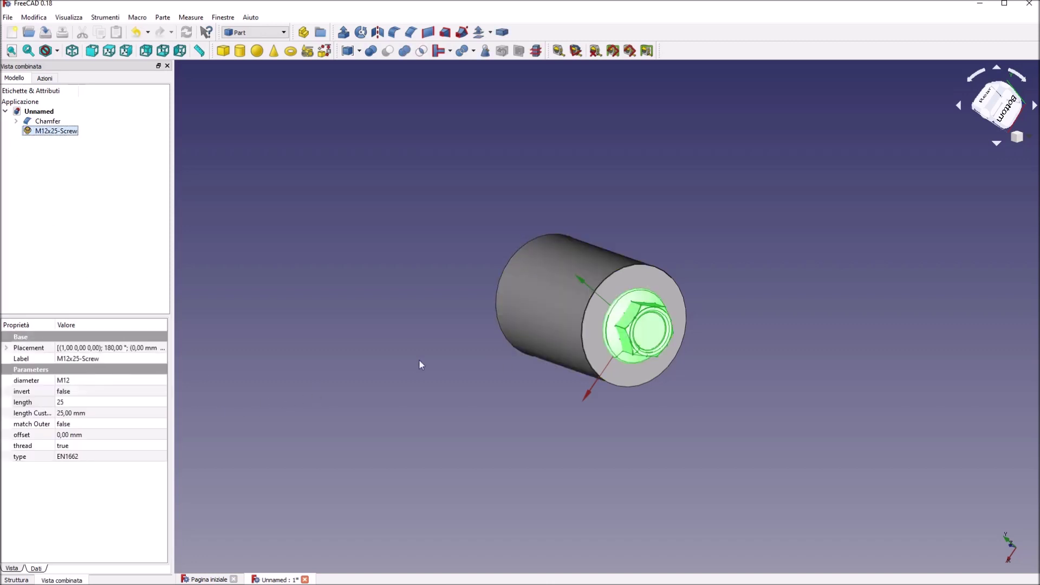
Step: Adjust the screw's z position by scrolling to pull it partly out of the cylinder
middle_click_drag(418, 359, 457, 343)
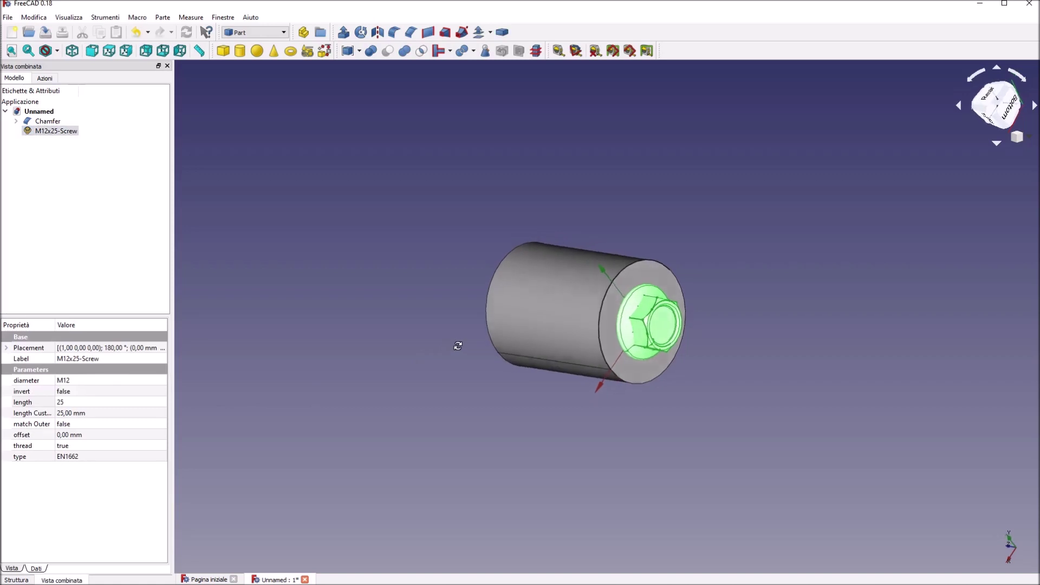
left_click(7, 349)
left_click(17, 370)
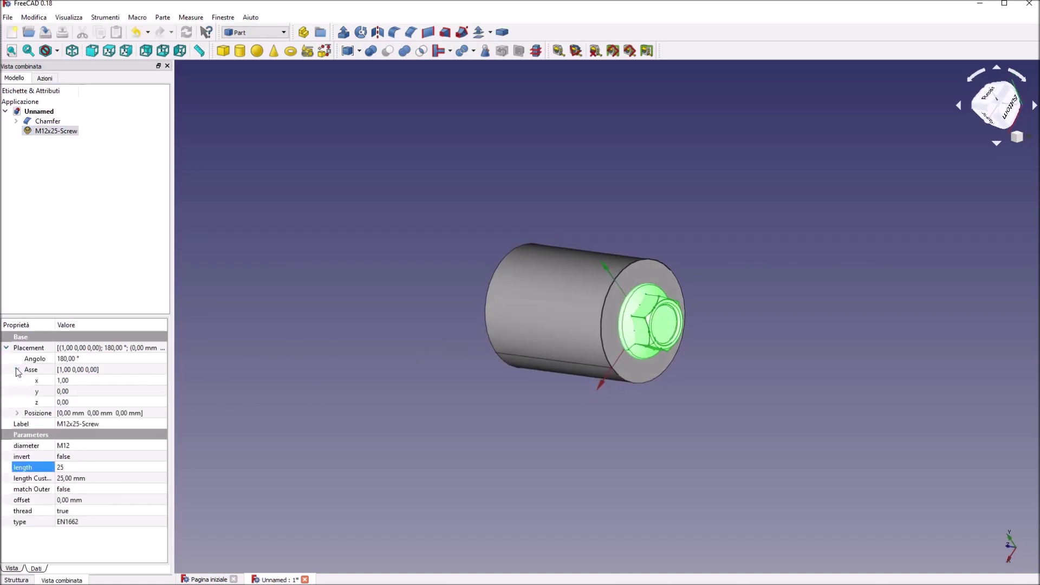
left_click(17, 413)
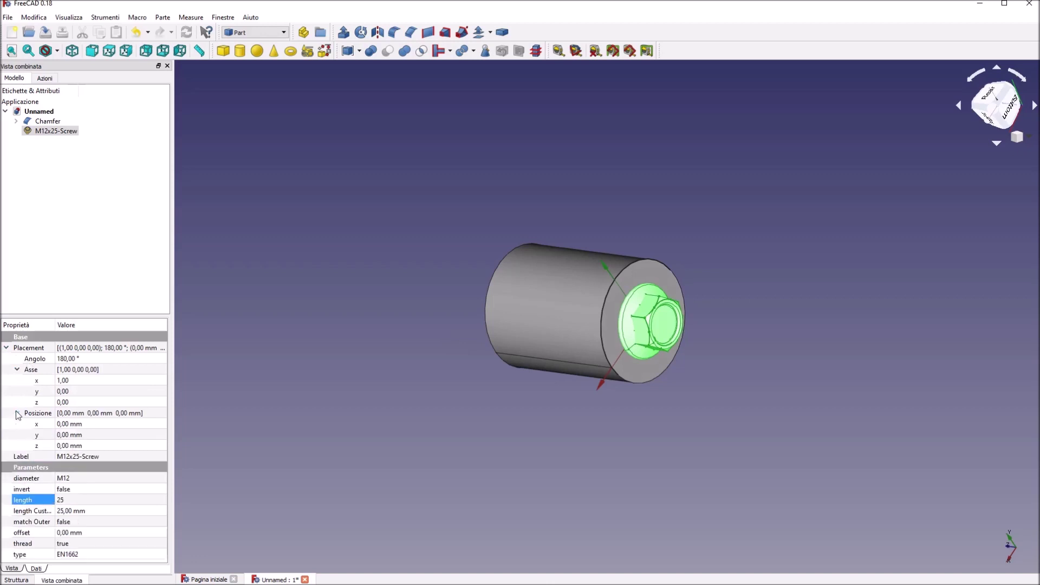
left_click(65, 445)
scroll(65, 446, "down", 1)
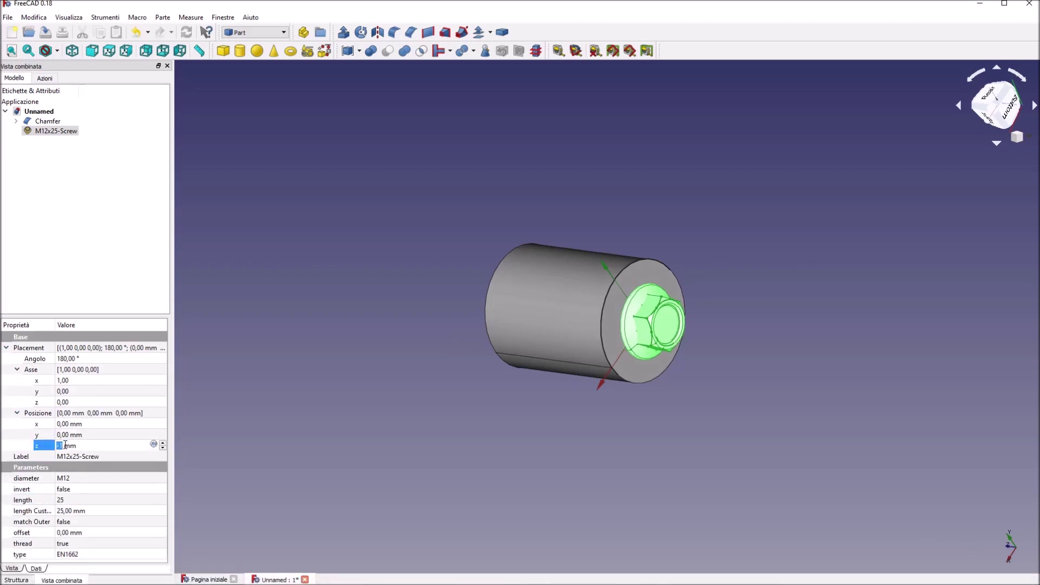
scroll(65, 445, "down", 1)
scroll(65, 445, "down", 1)
scroll(65, 445, "down", 1)
scroll(65, 445, "down", 1)
mouse_move(388, 445)
left_mouse_down()
mouse_move(394, 425)
mouse_move(509, 430)
left_mouse_up()
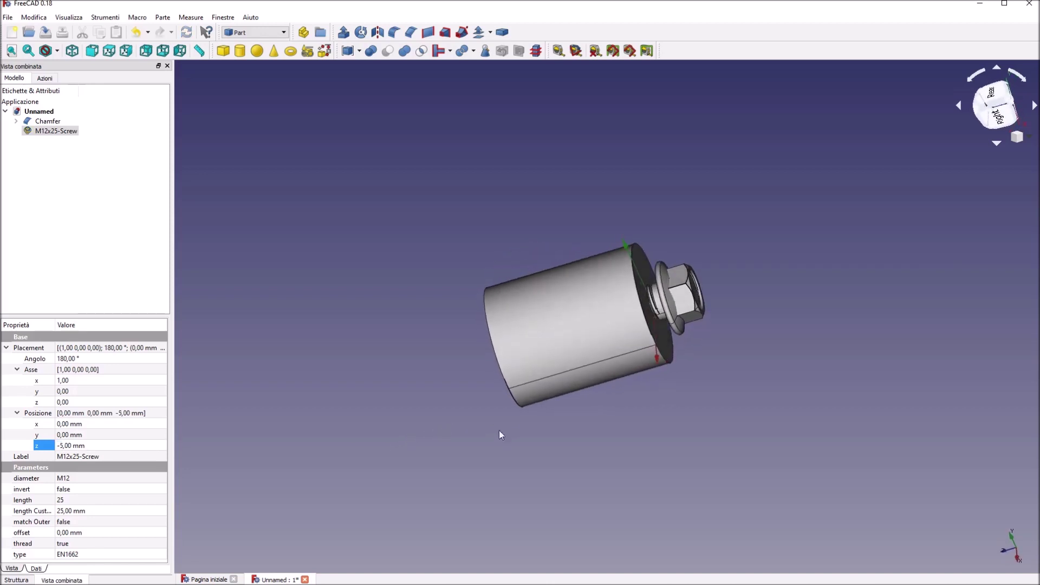
Step: Cut M12x25-Screw from Chamfer again to get Cut001
left_click(56, 122)
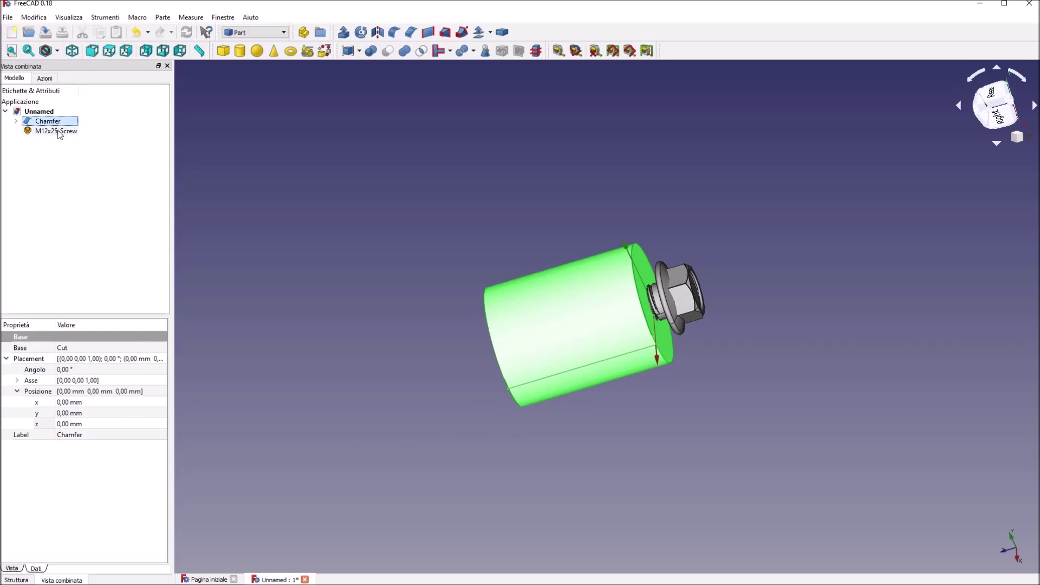
left_click(59, 131, "ctrl")
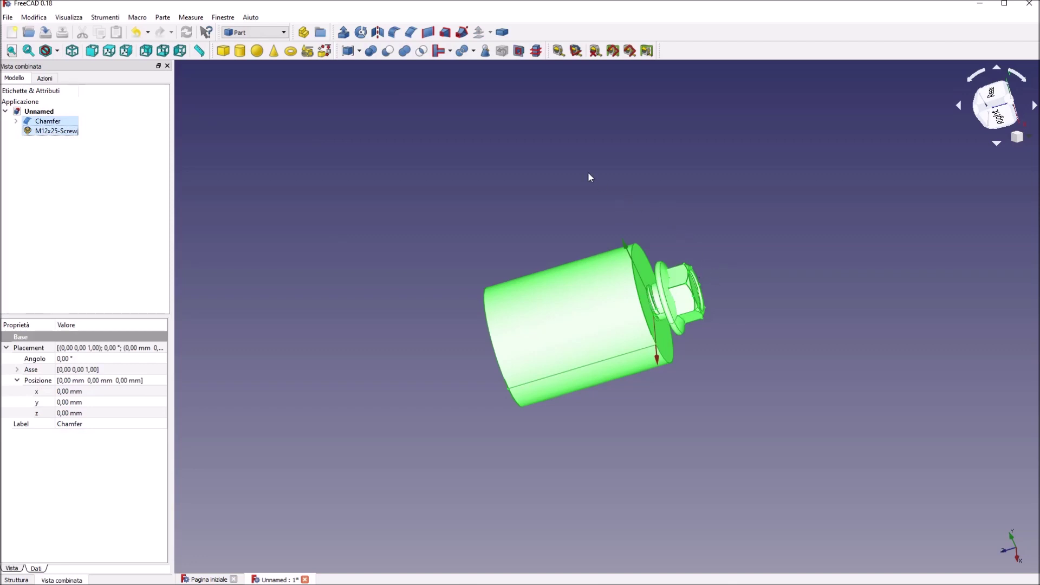
left_click(390, 53)
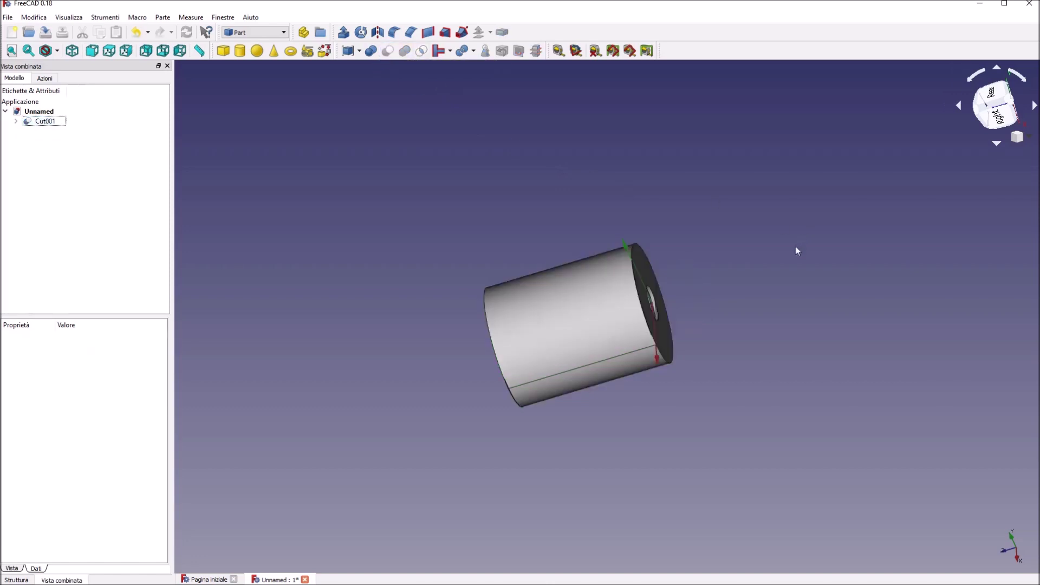
mouse_move(794, 327)
middle_mouse_down()
mouse_move(702, 369)
mouse_move(546, 341)
mouse_move(494, 272)
mouse_move(551, 348)
mouse_move(588, 377)
mouse_move(607, 363)
middle_mouse_up()
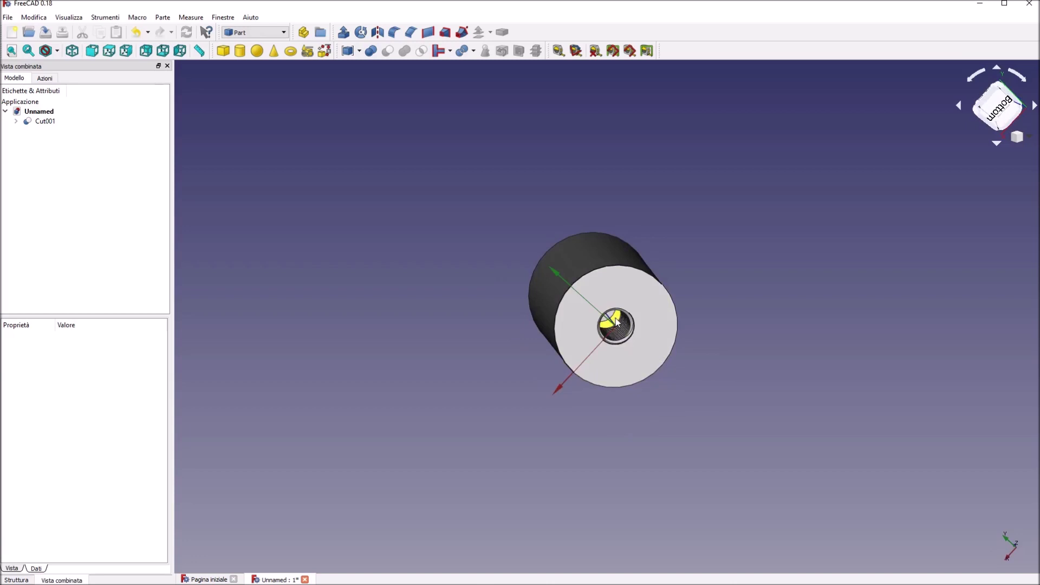
mouse_move(828, 378)
middle_mouse_down()
mouse_move(734, 312)
mouse_move(933, 383)
mouse_move(824, 383)
mouse_move(685, 325)
mouse_move(928, 379)
mouse_move(676, 293)
middle_mouse_up()
middle_click_drag(436, 219, 387, 289)
mouse_move(424, 187)
middle_mouse_down()
mouse_move(553, 178)
mouse_move(548, 169)
mouse_move(515, 176)
mouse_move(544, 198)
middle_mouse_up()
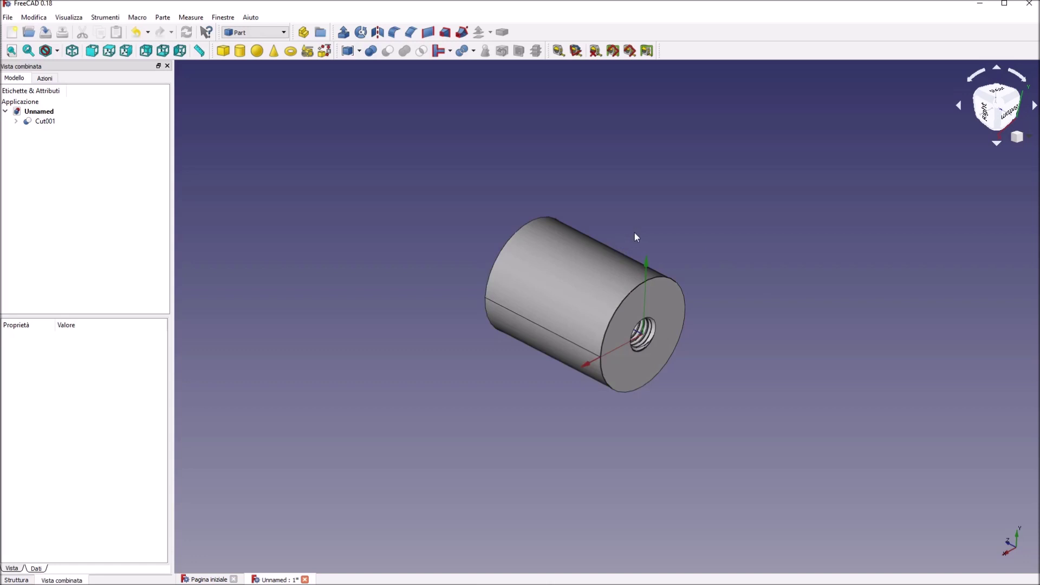
mouse_move(424, 292)
middle_mouse_down()
mouse_move(352, 274)
mouse_move(422, 337)
middle_mouse_up()
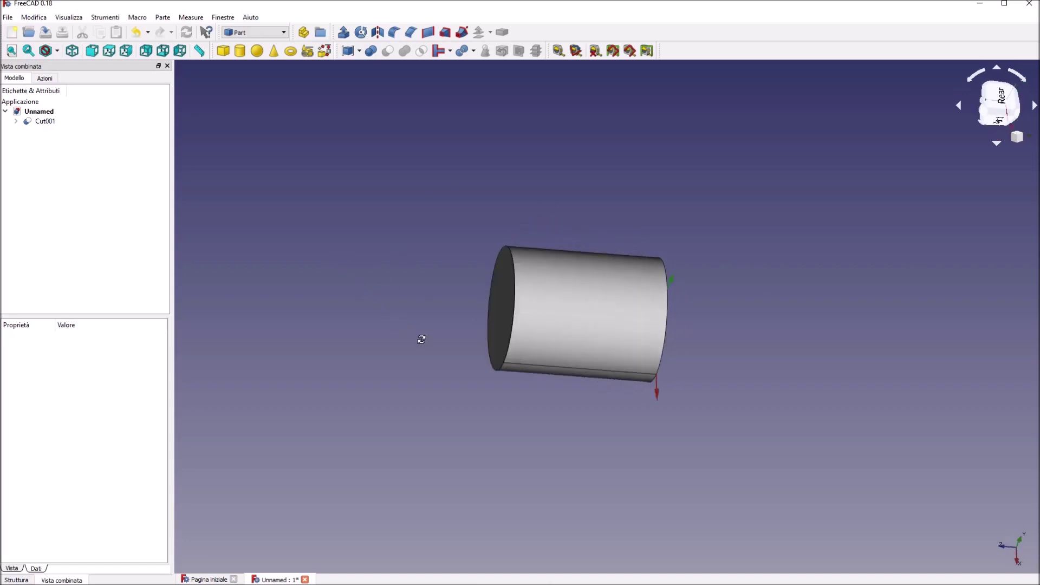
middle_click_drag(765, 313, 738, 301)
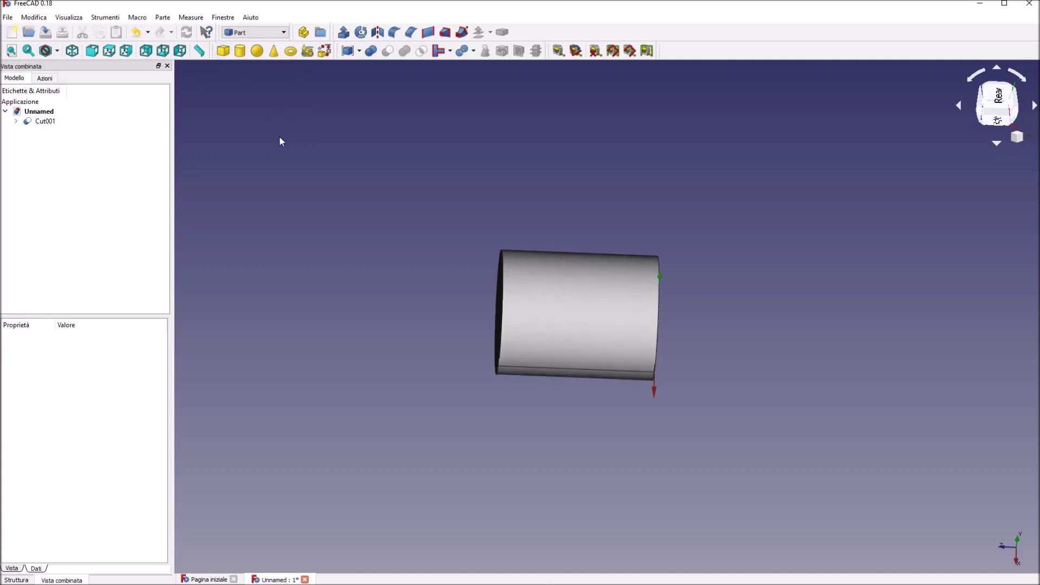
left_click(222, 56)
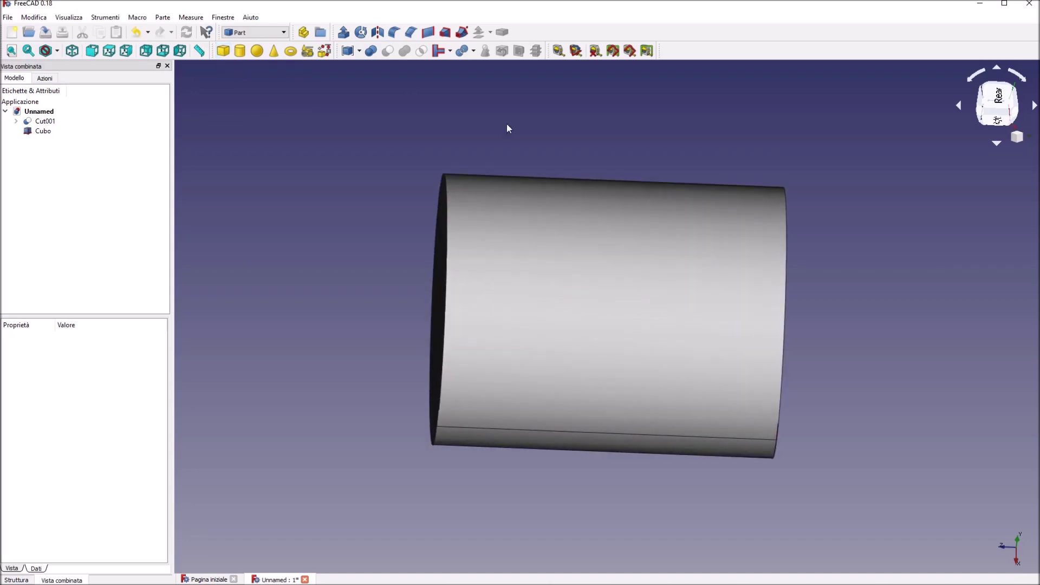
Step: Set the Cubo box length to 8 mm
middle_click_drag(875, 250, 636, 337)
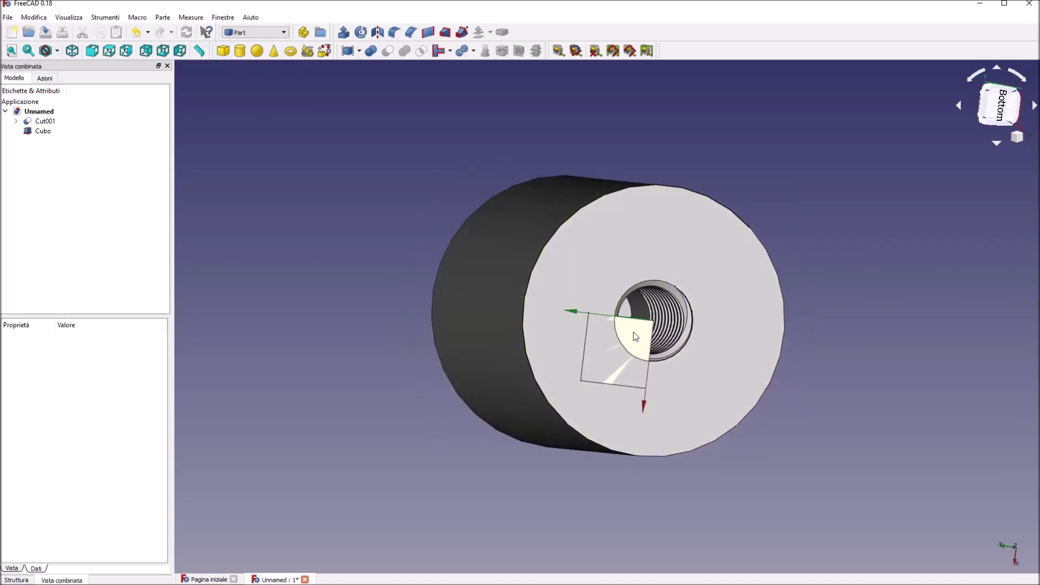
middle_click_drag(869, 234, 827, 295)
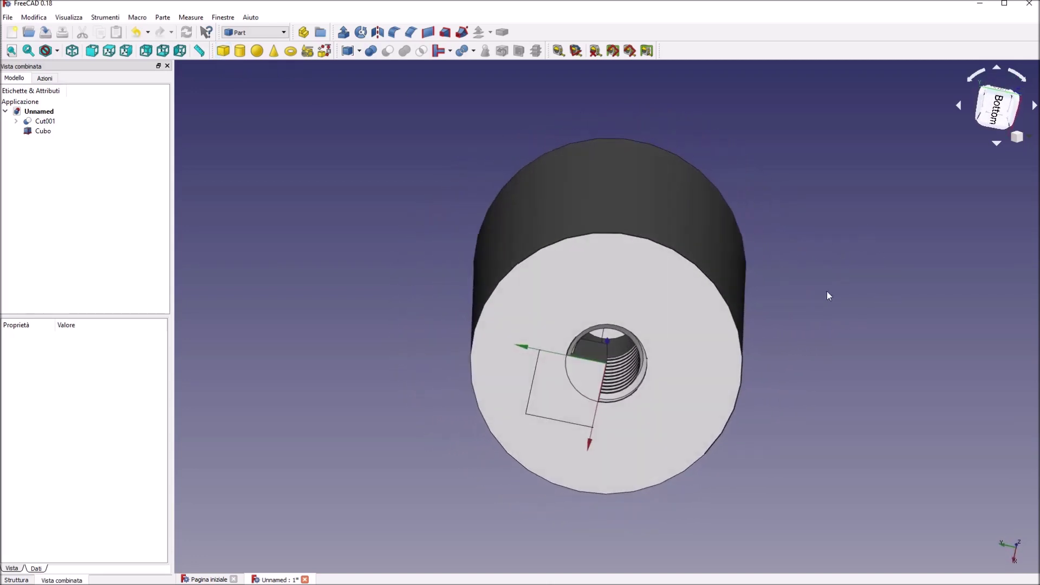
middle_click_drag(352, 343, 360, 272)
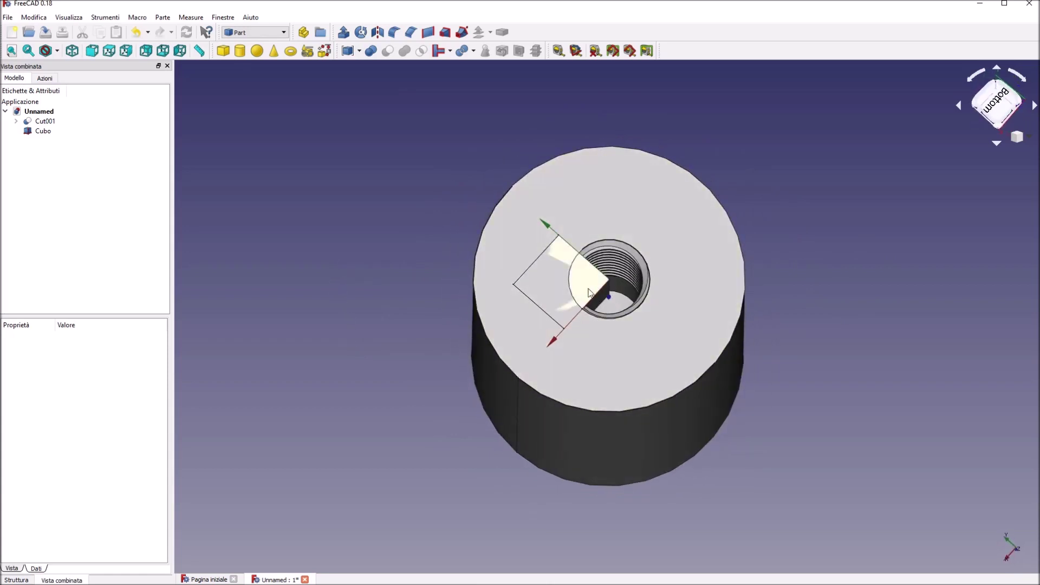
left_click(590, 293)
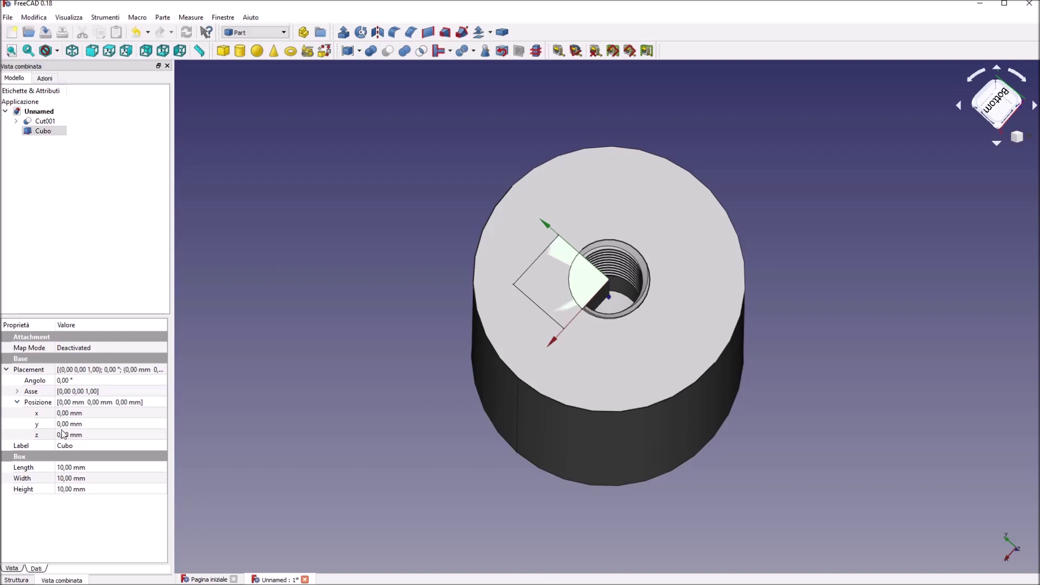
left_click(75, 467)
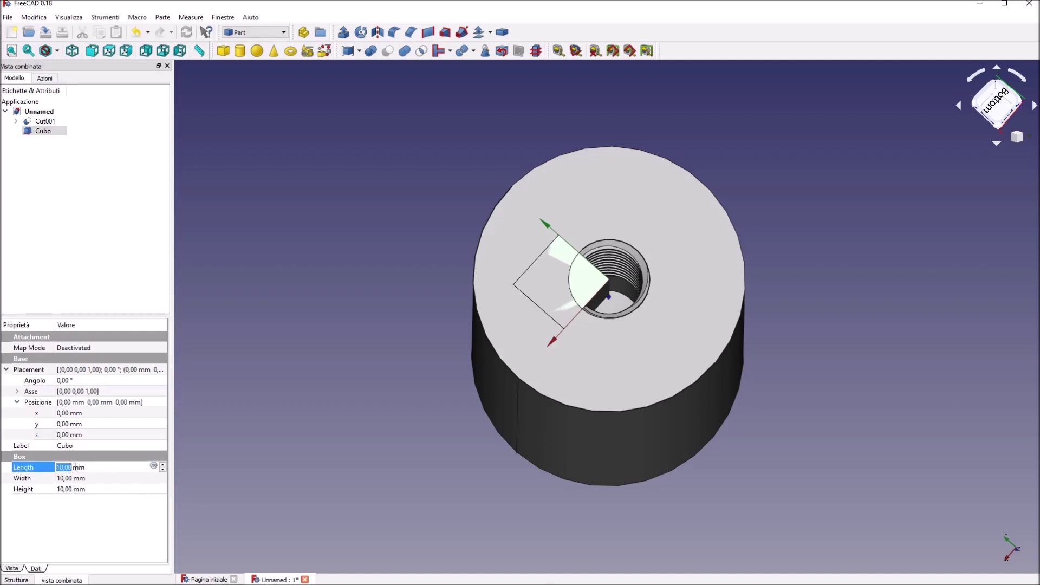
type("8")
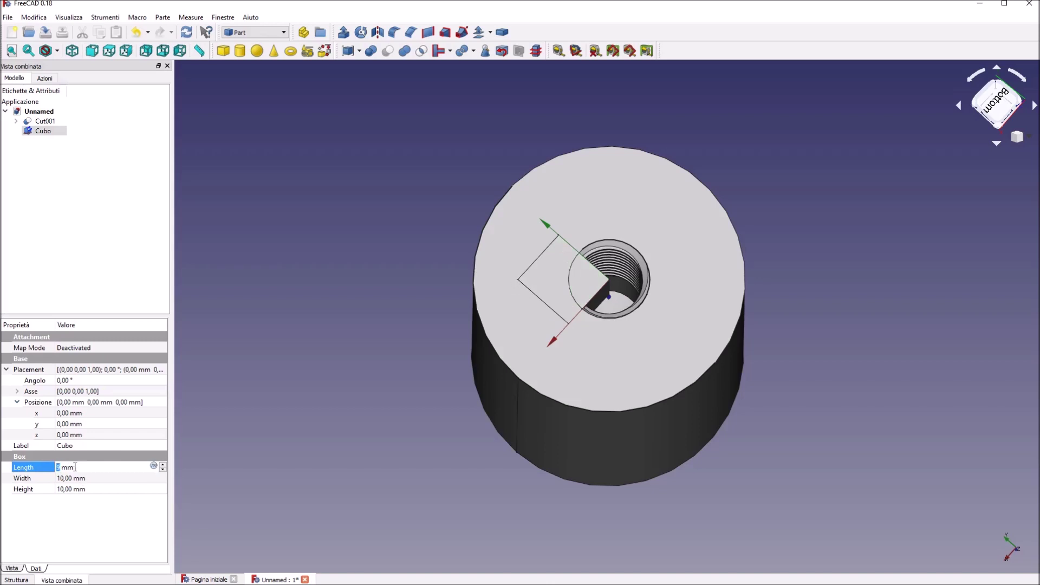
key("Down")
key("Down")
key("Up")
key("Up")
Step: Set the box's x position to -4 mm
left_click(65, 413)
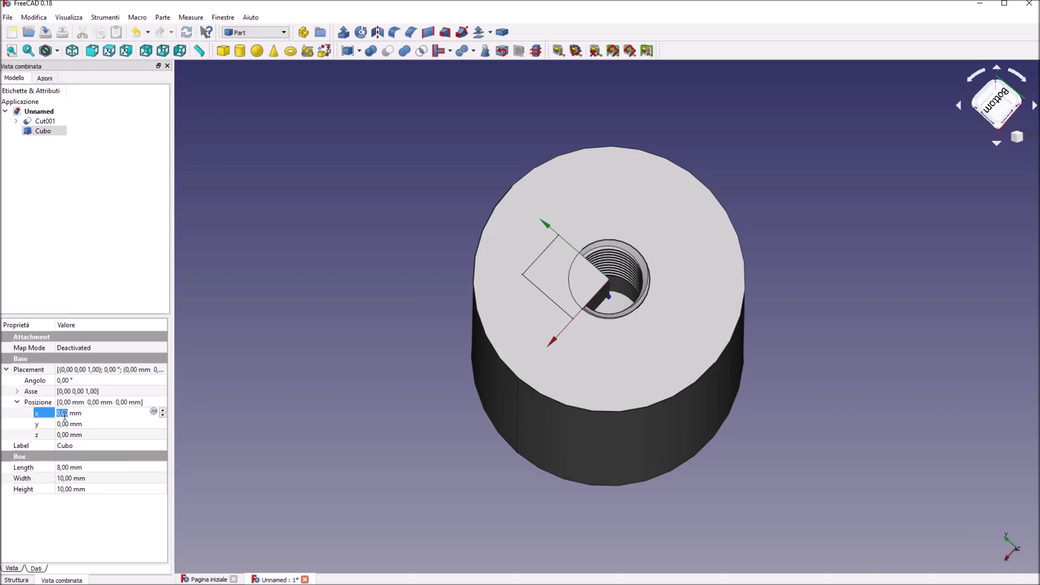
type("10")
key("BackSpace")
key("BackSpace")
type("2")
scroll(65, 413, "down", 1)
scroll(65, 413, "down", 1)
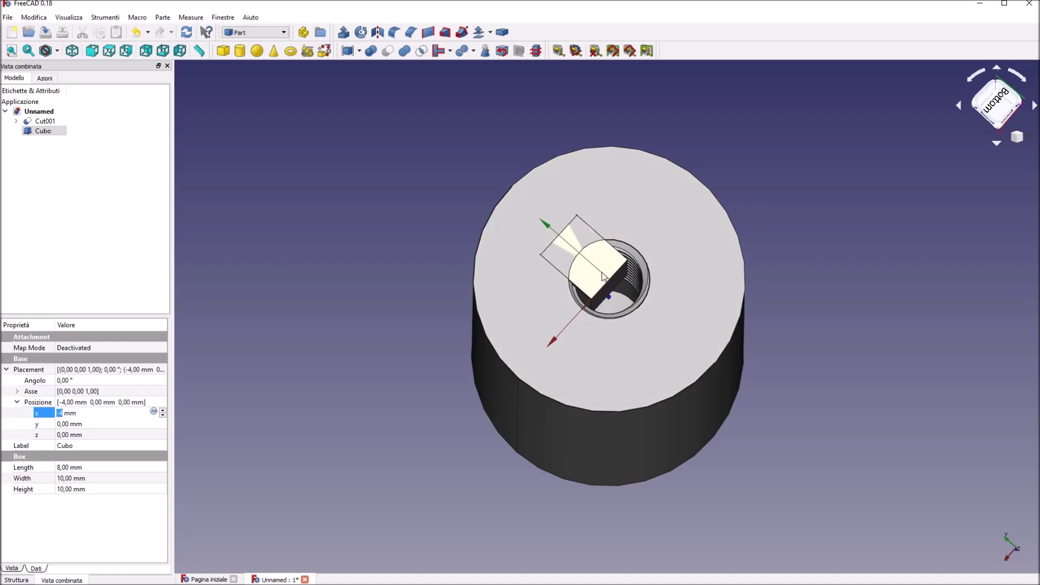
left_click(304, 238)
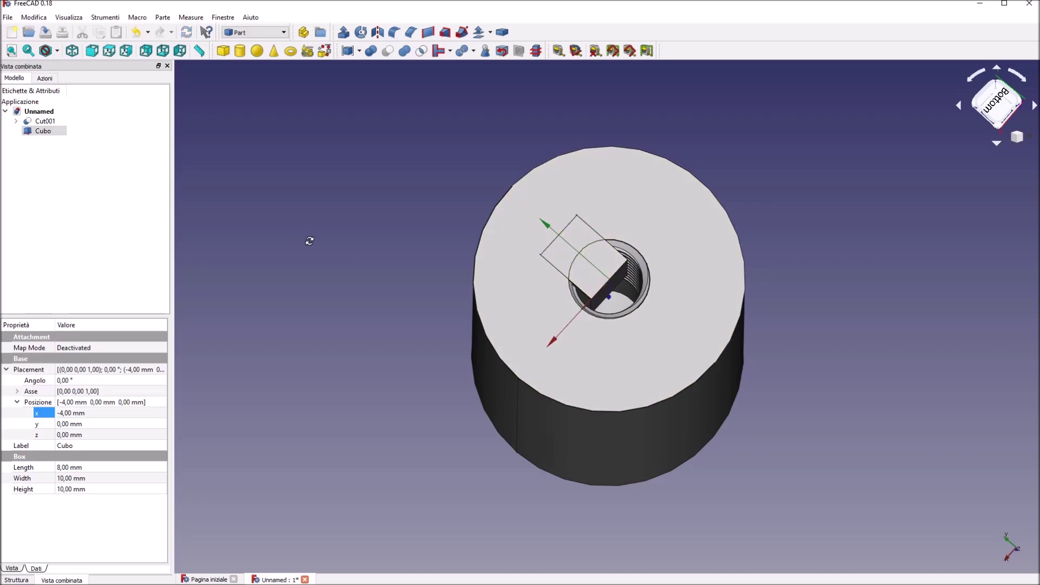
middle_click_drag(306, 239, 332, 250)
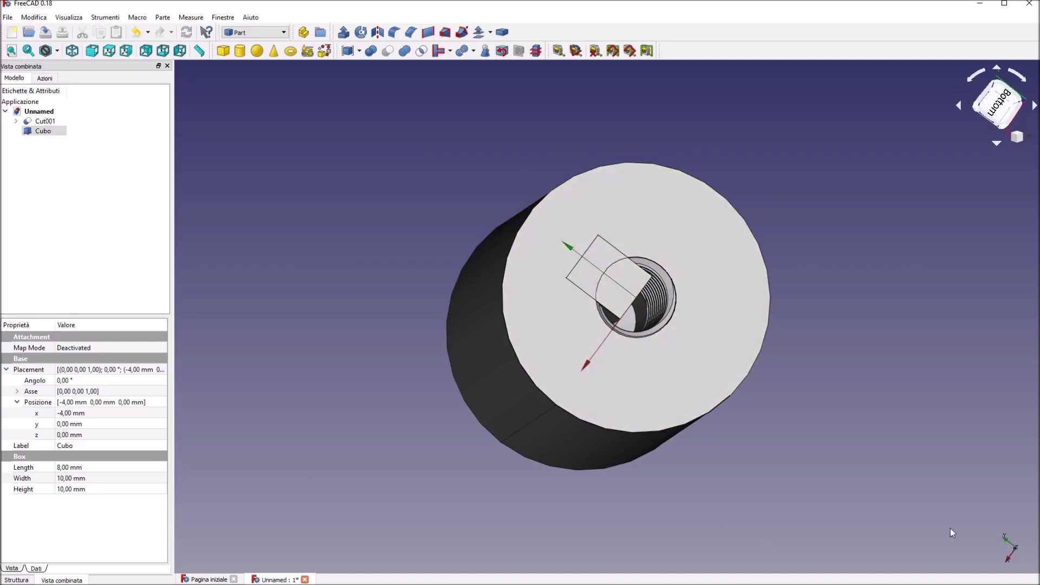
Step: Set the box's y position to 15 mm so it overlaps the cylinder's side
left_click(76, 422)
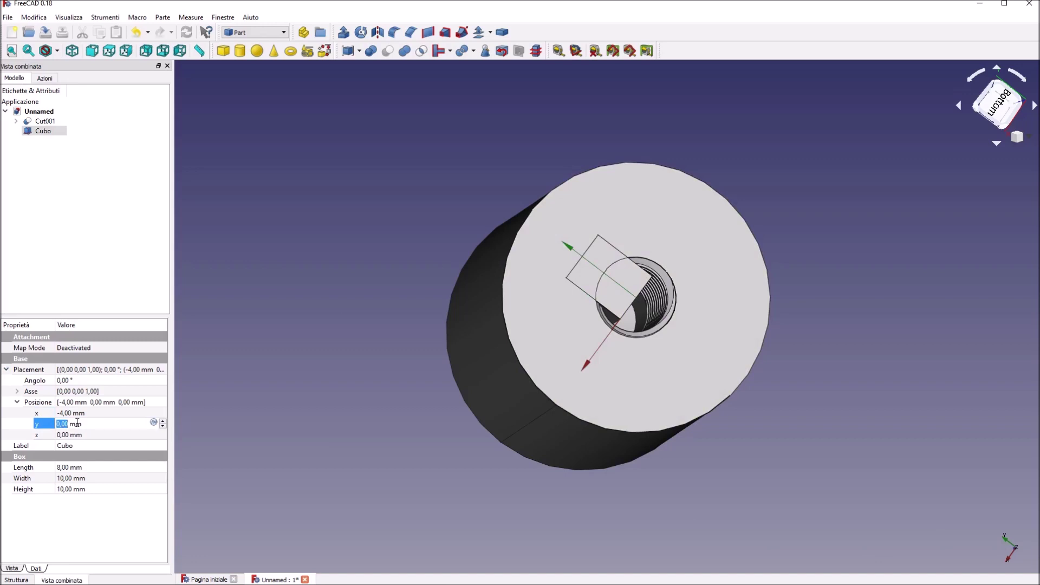
scroll(77, 422, "up", 2)
scroll(77, 423, "up", 2)
scroll(77, 423, "up", 2)
scroll(77, 423, "up", 2)
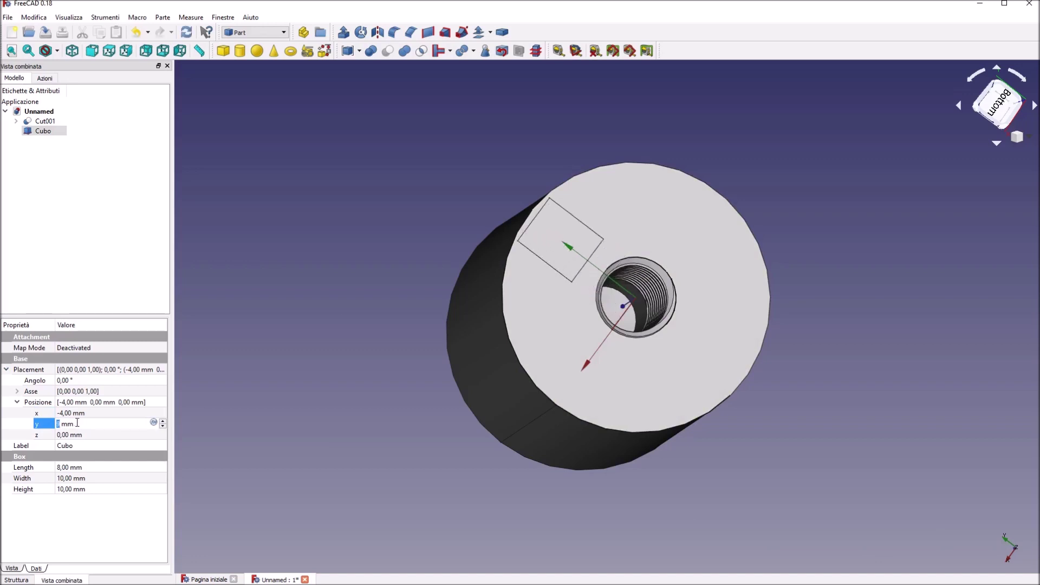
scroll(77, 423, "up", 2)
scroll(77, 422, "up", 2)
scroll(77, 422, "up", 2)
scroll(77, 422, "up", 2)
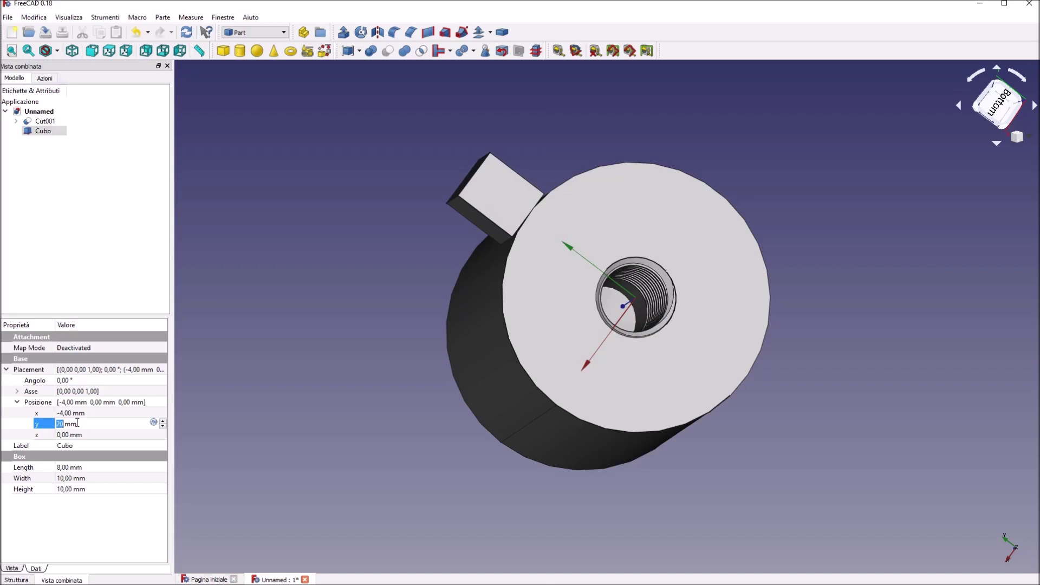
scroll(77, 423, "down", 1)
scroll(77, 422, "down", 1)
scroll(77, 422, "down", 1)
scroll(77, 423, "down", 1)
scroll(77, 423, "down", 1)
scroll(77, 422, "down", 1)
scroll(77, 422, "down", 1)
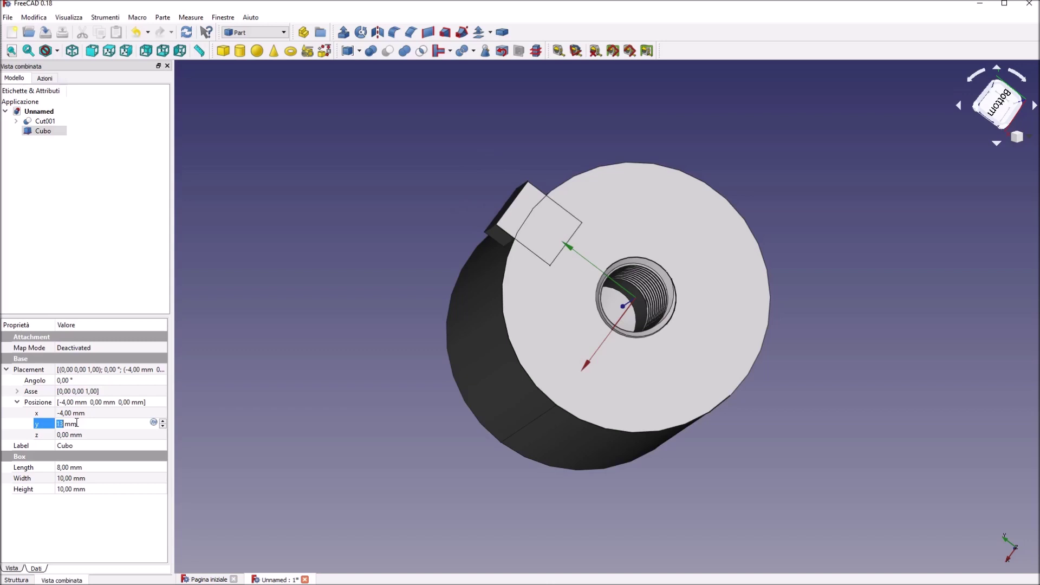
scroll(77, 423, "up", 2)
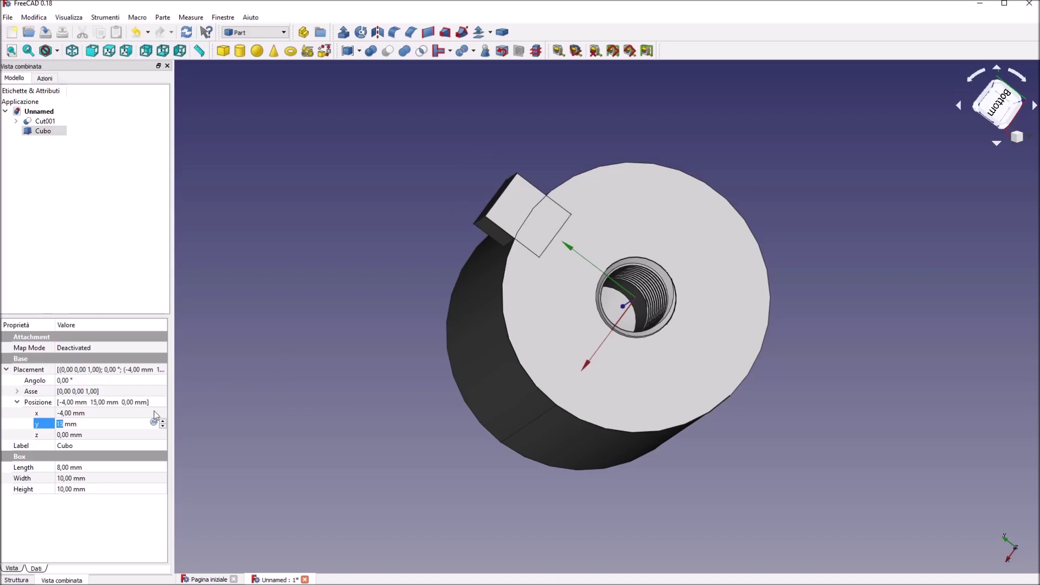
middle_click_drag(262, 379, 385, 338)
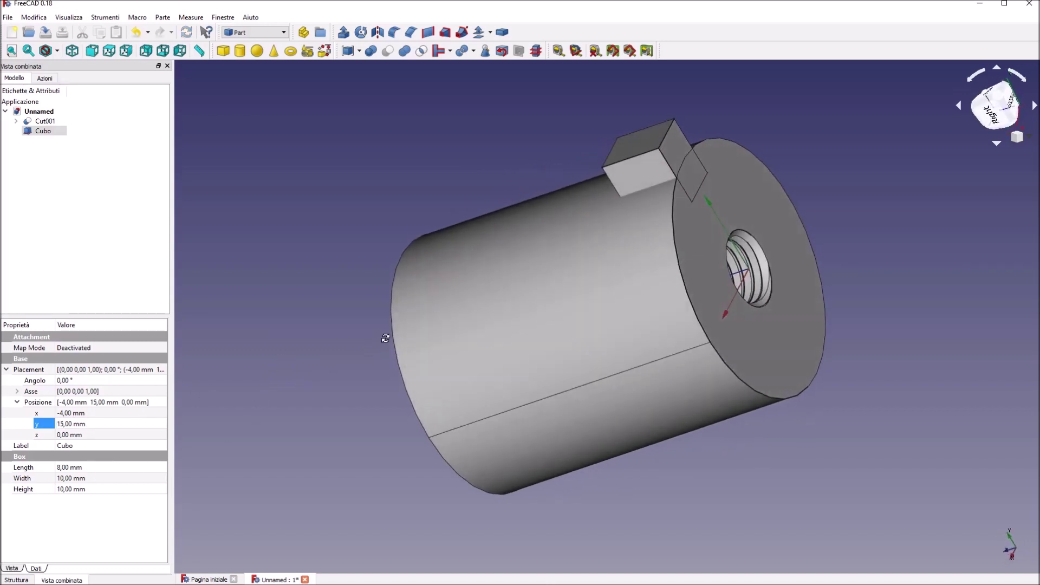
Step: Keep the box width at 10 mm and set its height to 30 mm
left_click(66, 479)
scroll(65, 477, "up", 1)
scroll(65, 477, "down", 1)
scroll(65, 479, "up", 1)
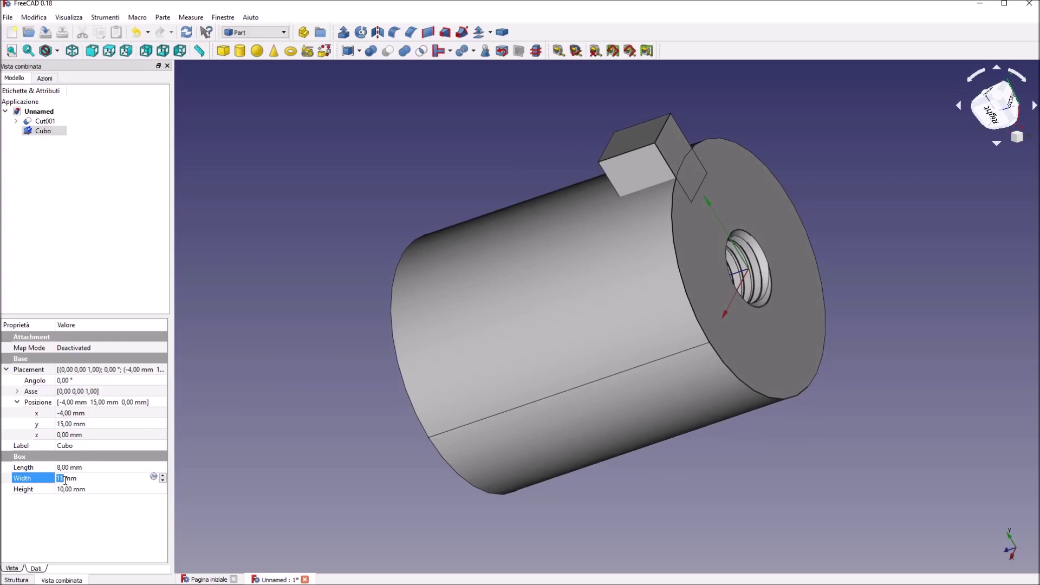
scroll(65, 480, "down", 1)
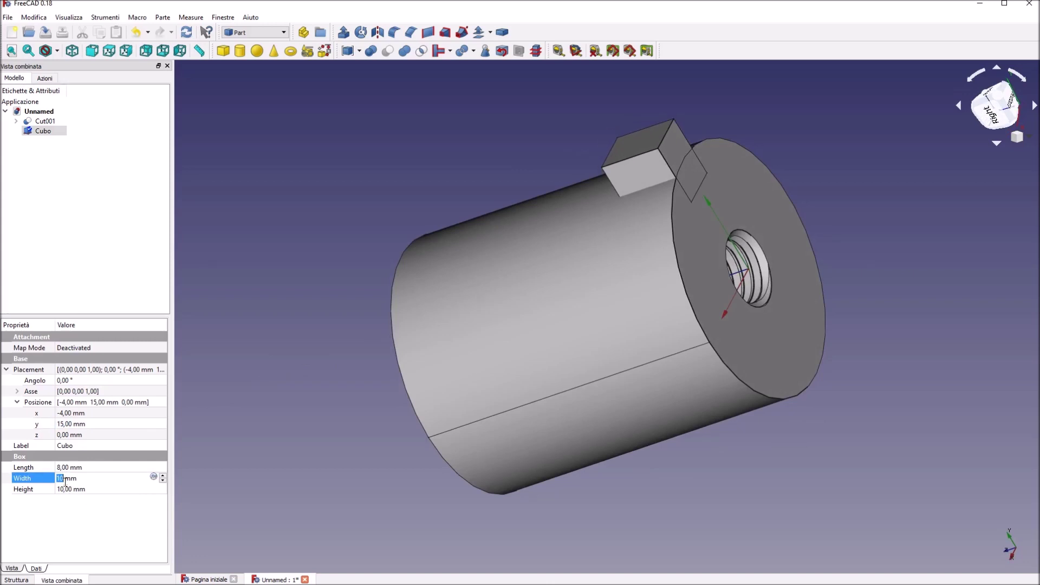
left_click(65, 489)
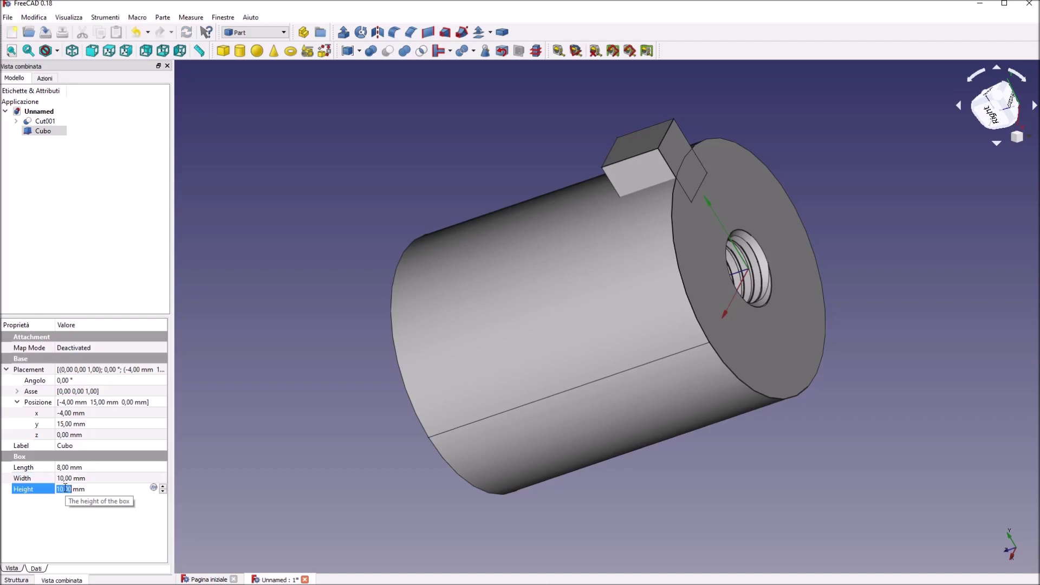
scroll(65, 488, "up", 1)
scroll(65, 489, "up", 1)
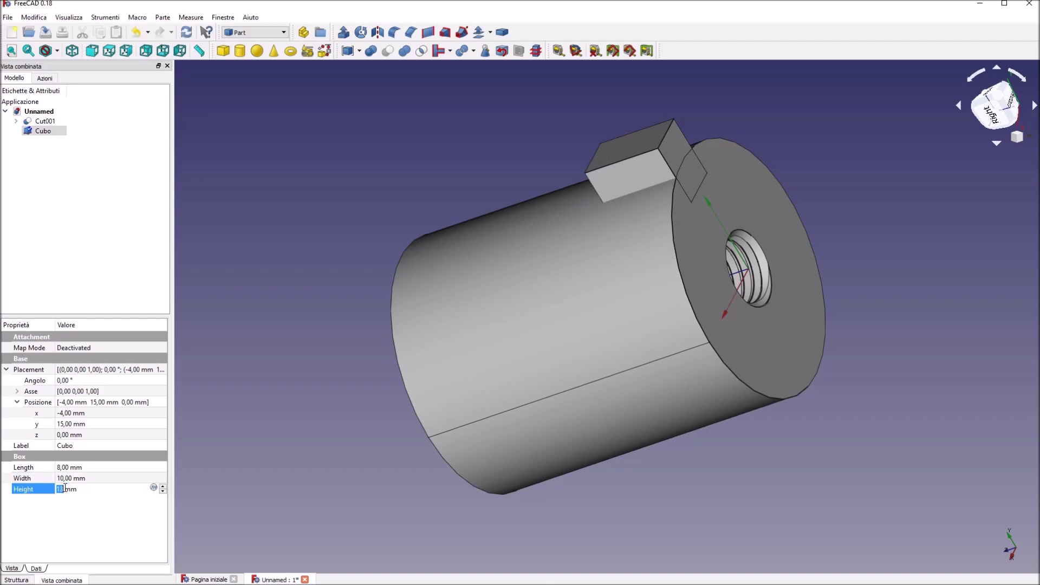
scroll(65, 488, "up", 2)
scroll(65, 489, "up", 2)
scroll(65, 488, "up", 2)
scroll(65, 488, "up", 2)
scroll(65, 488, "up", 2)
scroll(65, 488, "up", 2)
scroll(65, 488, "up", 2)
scroll(65, 488, "up", 2)
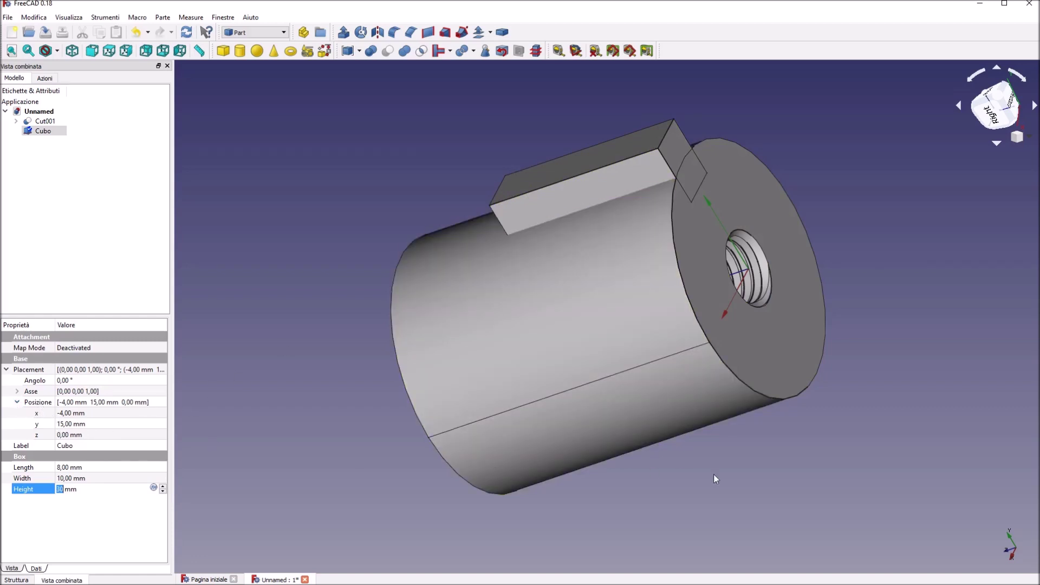
Step: Move the box to Placement z 10 mm, then orbit and select a slot edge
left_click(63, 435)
type("3")
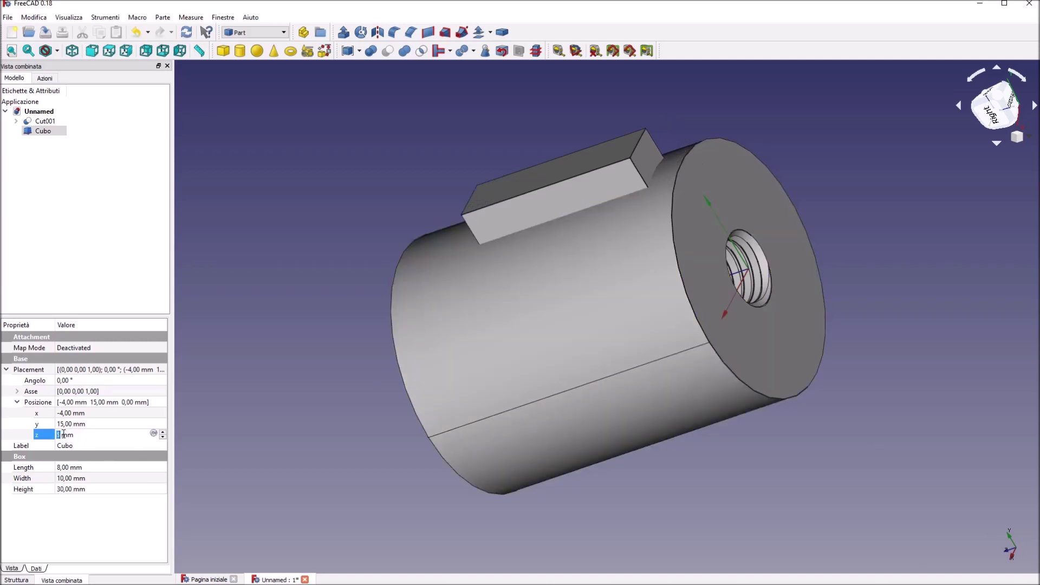
type("0")
mouse_move(285, 272)
middle_mouse_down()
mouse_move(414, 321)
mouse_move(353, 297)
mouse_move(457, 248)
mouse_move(474, 330)
mouse_move(359, 332)
mouse_move(464, 359)
mouse_move(351, 366)
mouse_move(471, 325)
middle_mouse_up()
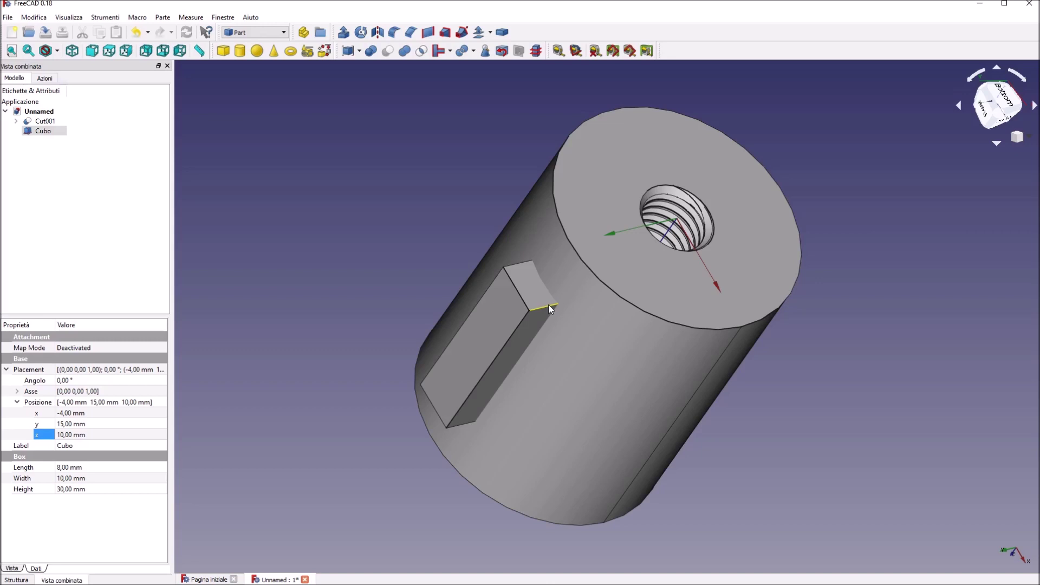
left_click(549, 306)
mouse_move(348, 216)
middle_mouse_down()
mouse_move(430, 227)
mouse_move(370, 217)
middle_mouse_up()
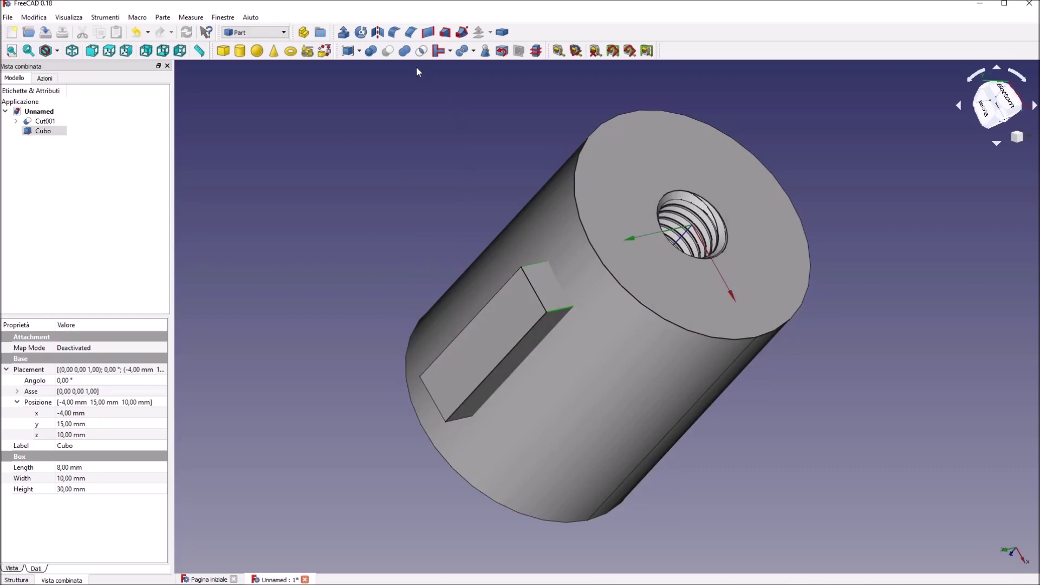
Step: Try a 4 mm fillet on the two selected box edges, then undo it
left_click(393, 34)
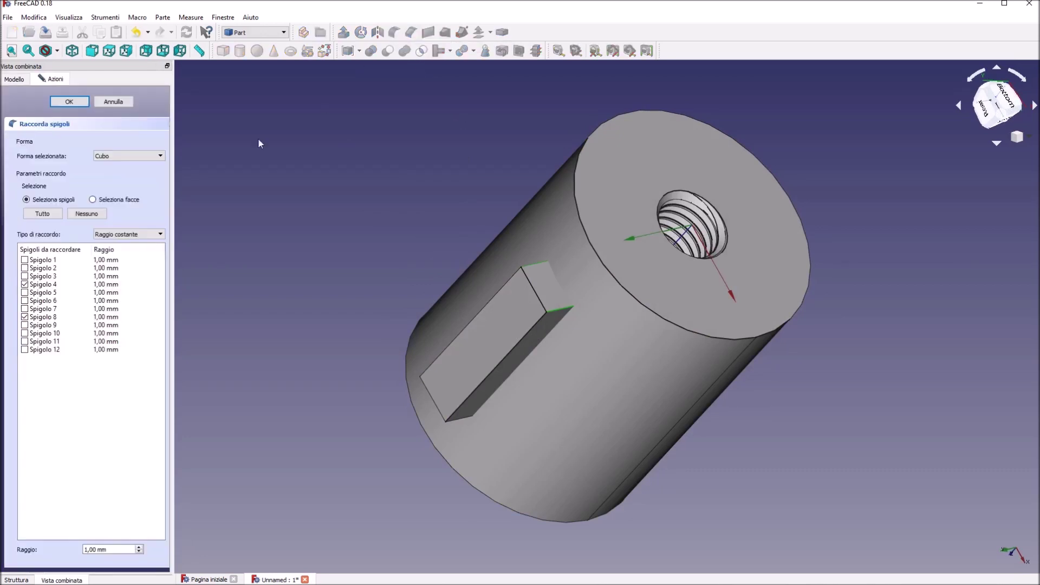
left_click(95, 549)
type("4")
left_click(81, 101)
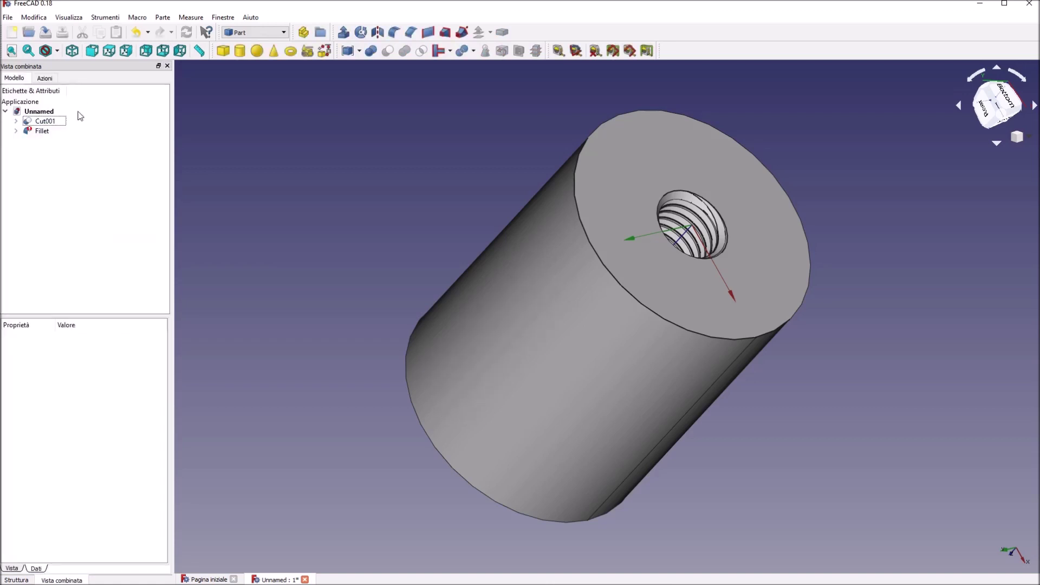
left_click(40, 20)
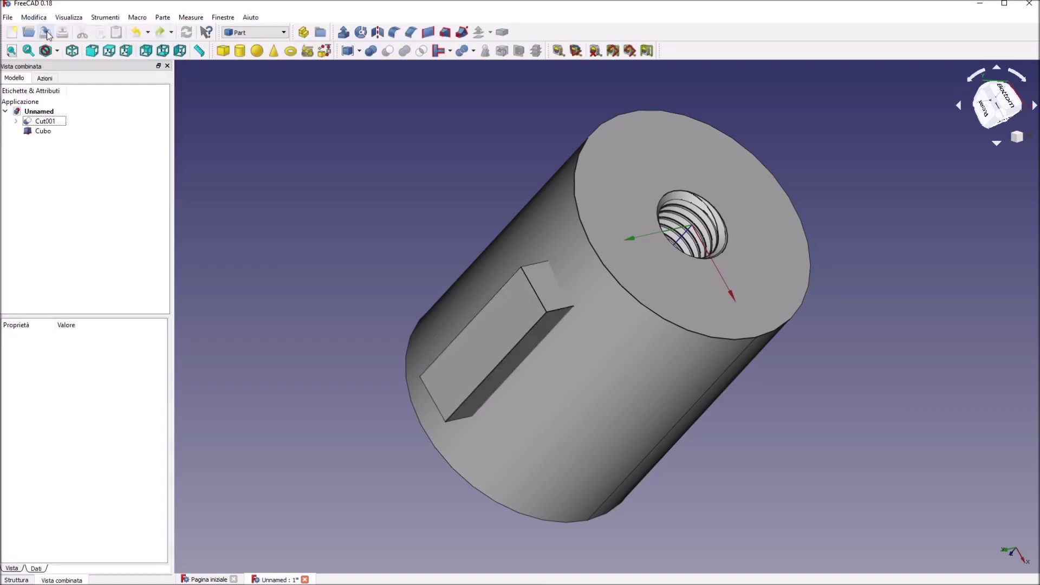
Step: Fillet the two short edges at one end of the keyway box with radius 3,99 mm
left_click(39, 132)
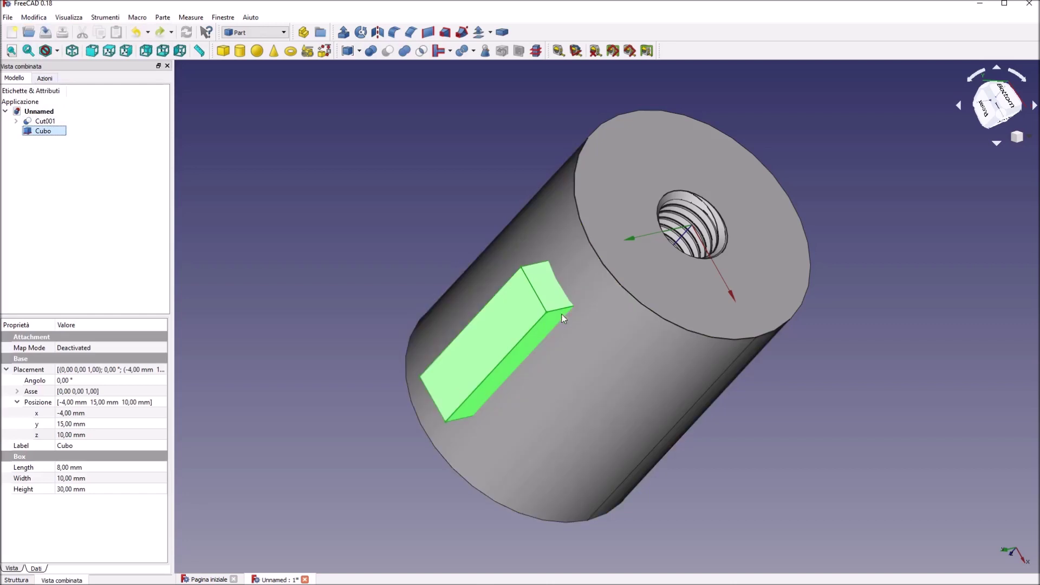
left_click(559, 311)
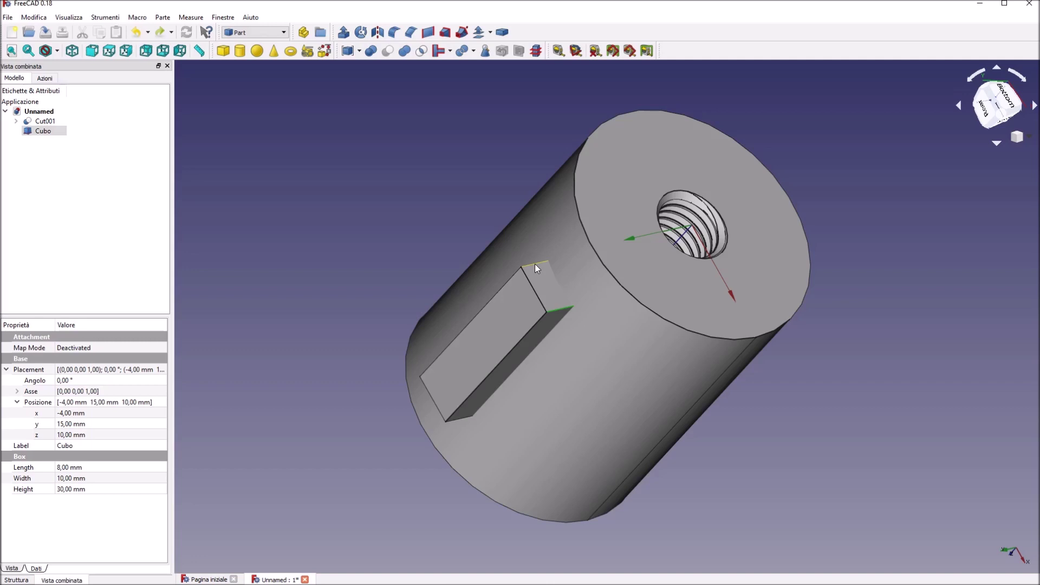
left_click(535, 264, "ctrl")
left_click(395, 33)
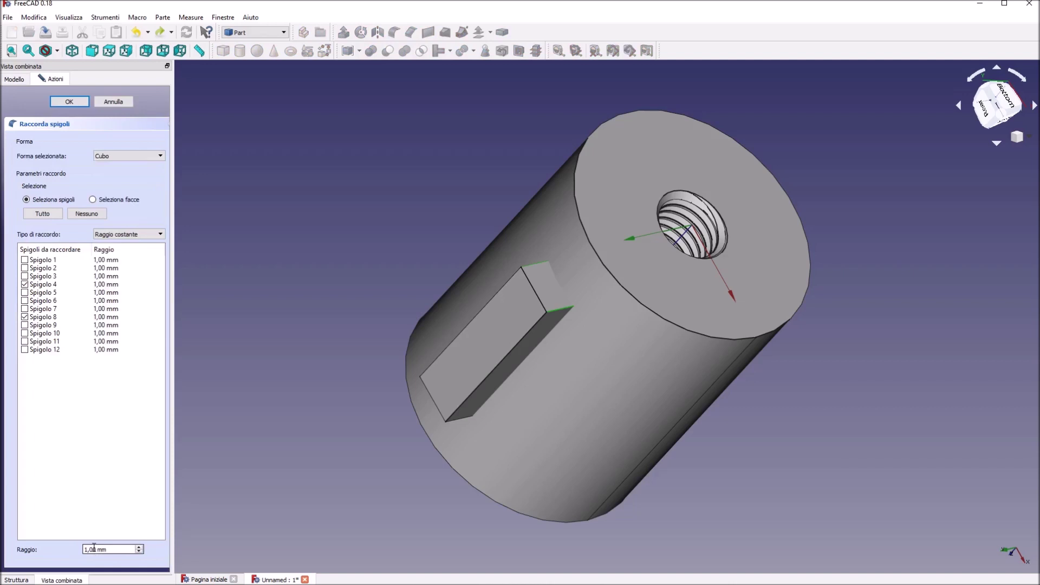
left_click_drag(96, 548, 84, 551)
type("3")
type(",99")
left_click(69, 101)
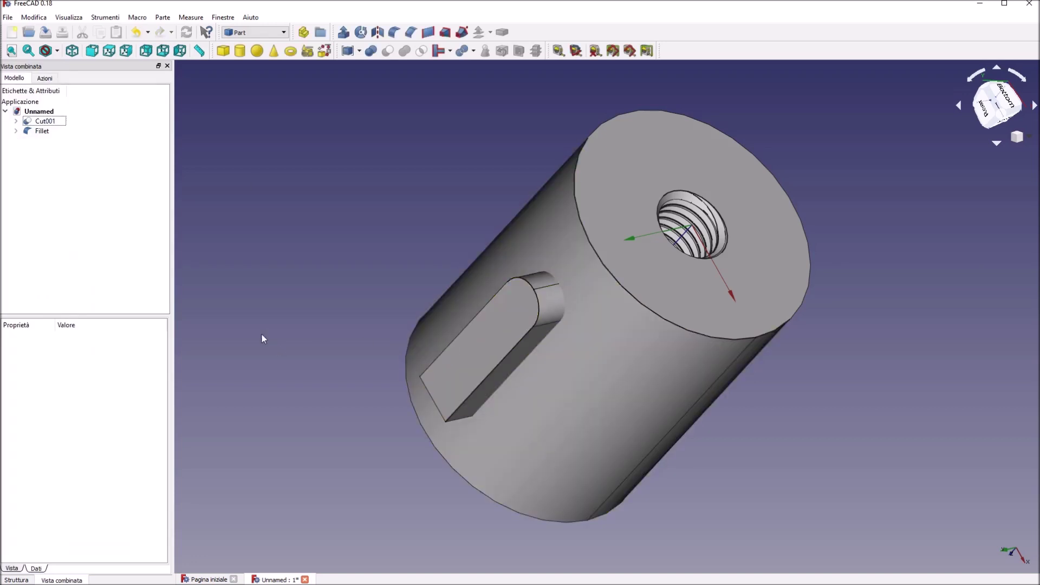
Step: Fillet the two edges at the box's square end with radius 3,99 mm
mouse_move(255, 320)
middle_mouse_down()
mouse_move(385, 262)
mouse_move(514, 268)
middle_mouse_up()
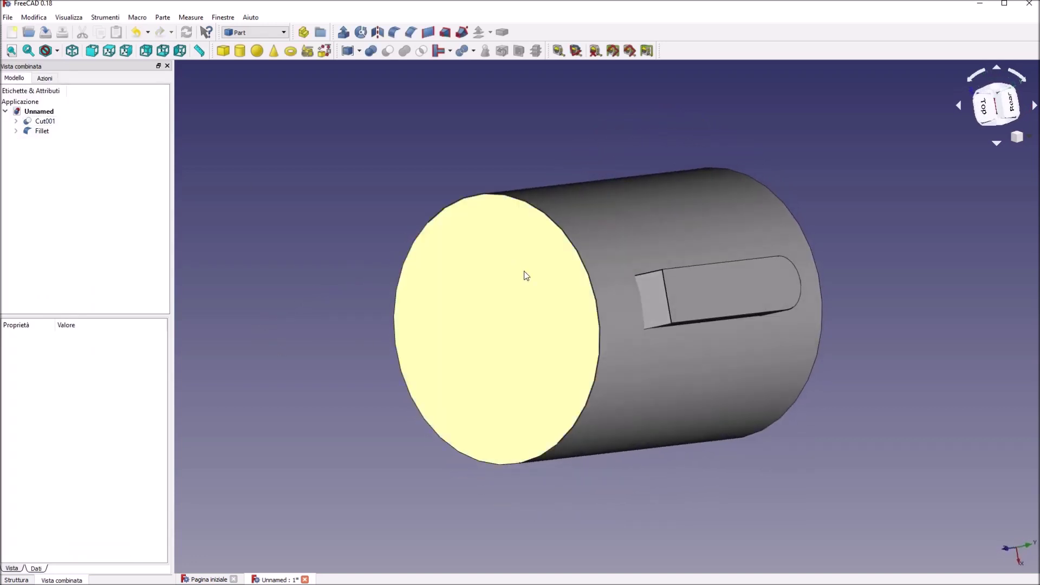
left_click(660, 311)
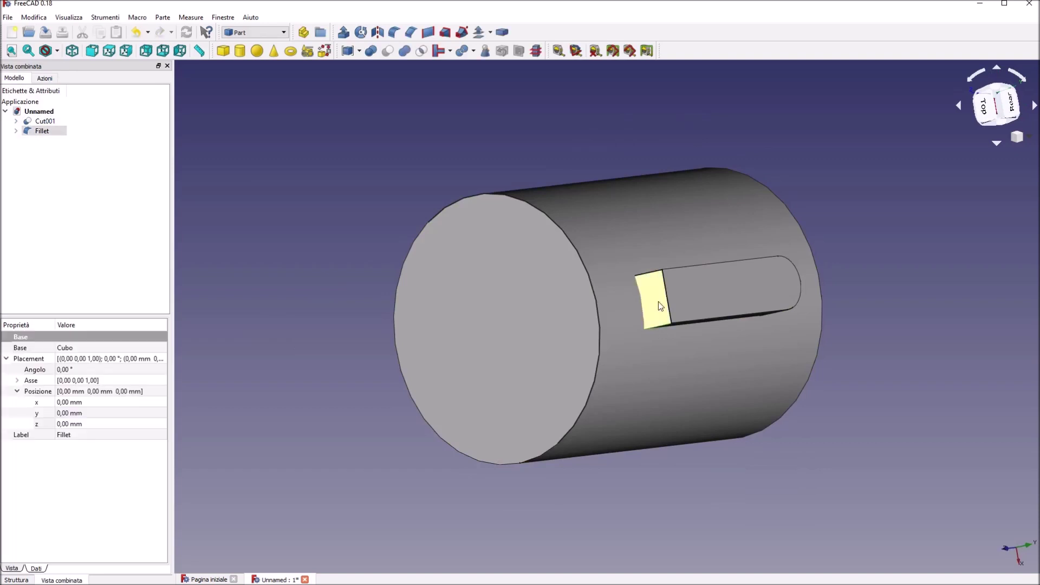
left_click(652, 274)
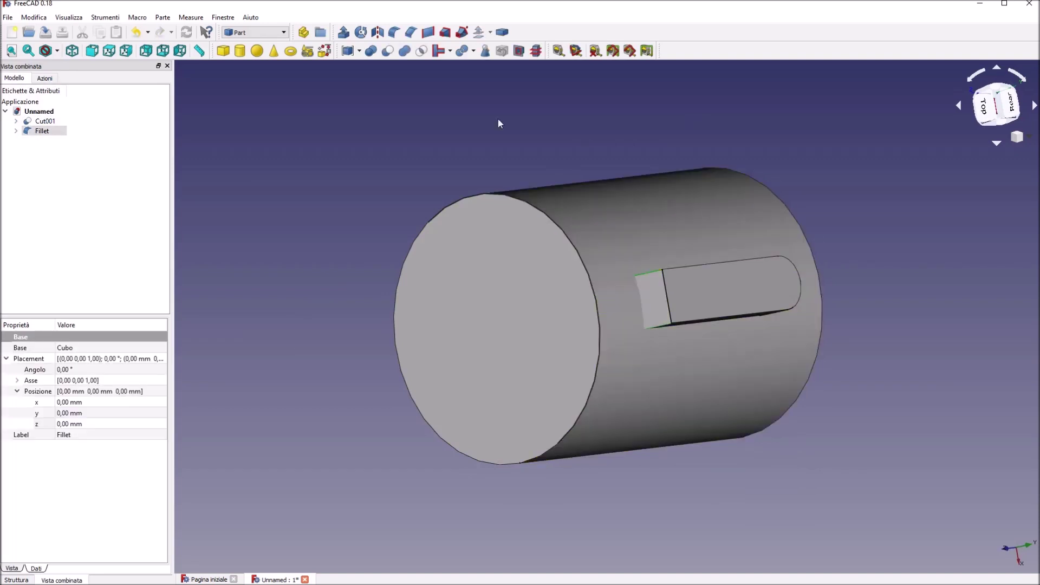
left_click(394, 34)
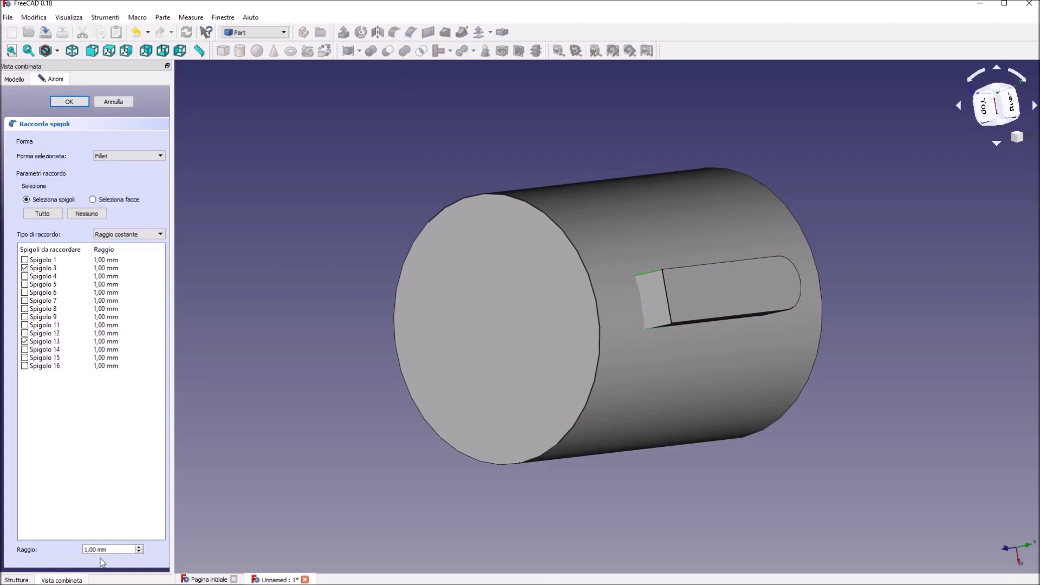
type("3,")
type("99")
left_click(69, 101)
mouse_move(940, 378)
middle_mouse_down()
mouse_move(867, 450)
mouse_move(785, 412)
middle_mouse_up()
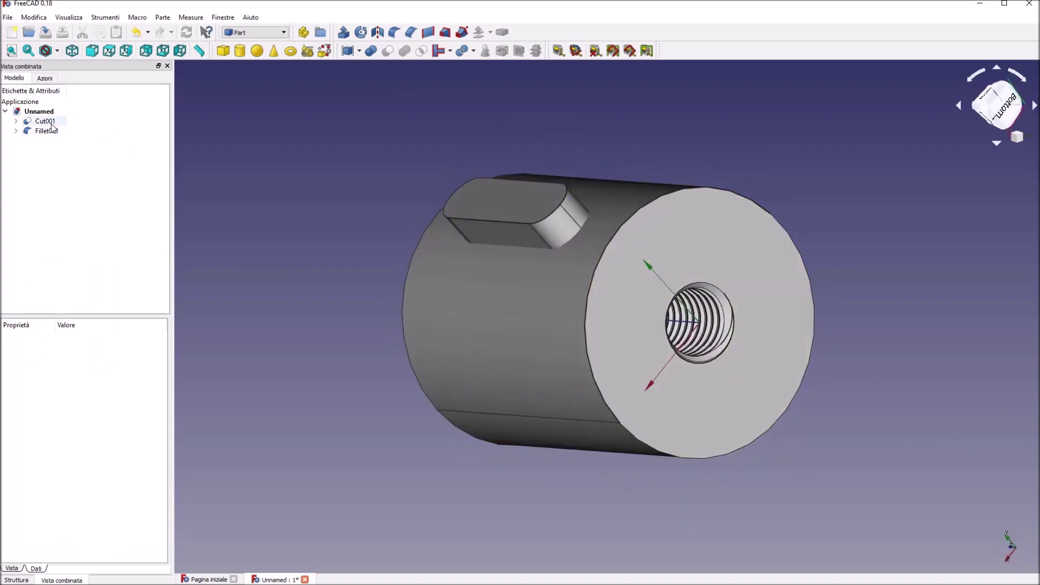
Step: Cut Fillet001 from Cut001, creating Cut002 with the round-ended slot
left_click(508, 330)
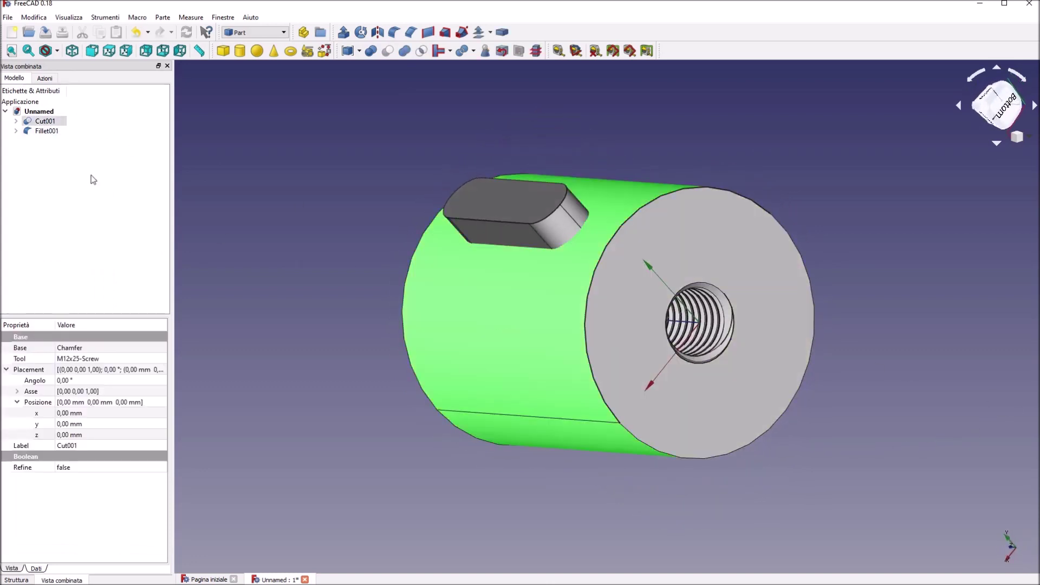
double_click(528, 319)
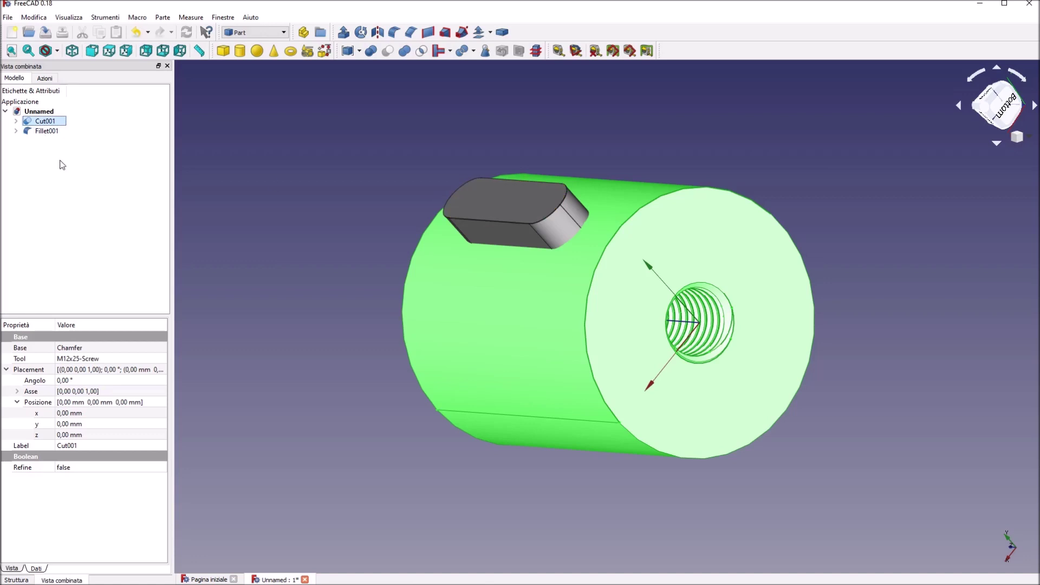
left_click(46, 133, "ctrl")
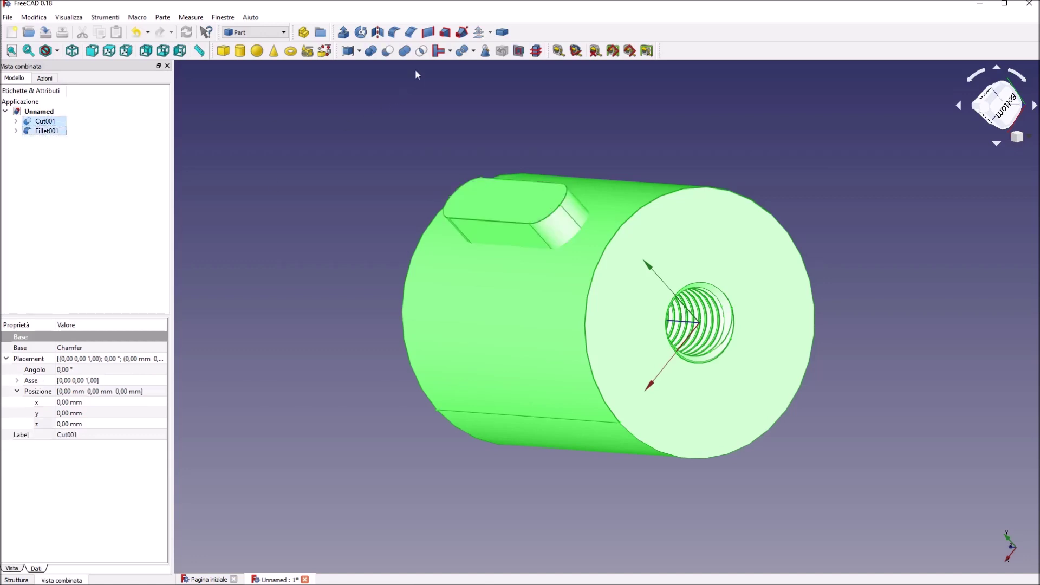
left_click(387, 52)
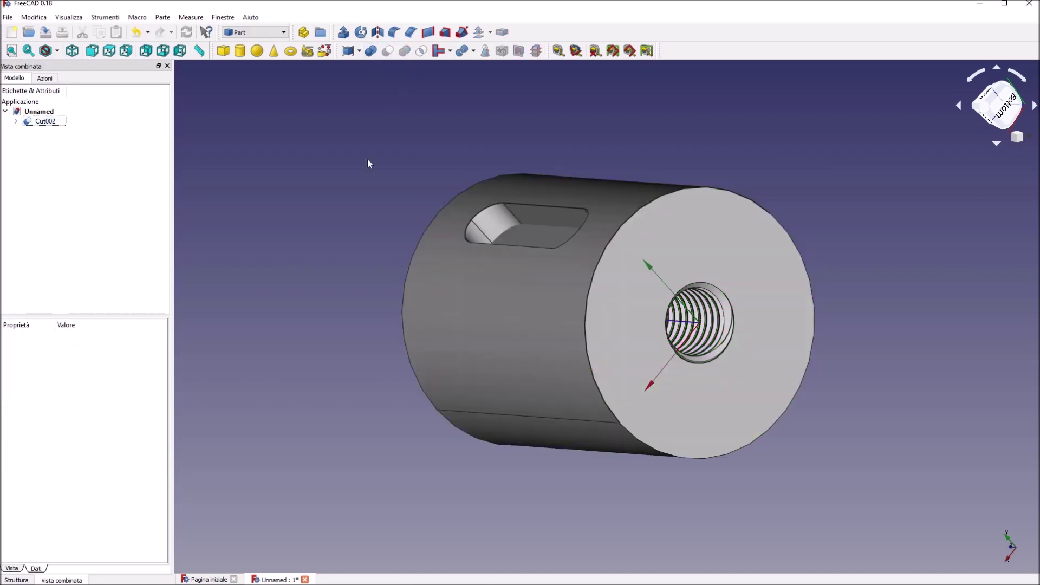
mouse_move(304, 191)
middle_mouse_down()
mouse_move(348, 260)
mouse_move(473, 285)
mouse_move(588, 207)
mouse_move(378, 162)
mouse_move(339, 216)
mouse_move(230, 235)
mouse_move(417, 239)
mouse_move(434, 171)
mouse_move(366, 226)
mouse_move(538, 242)
middle_mouse_up()
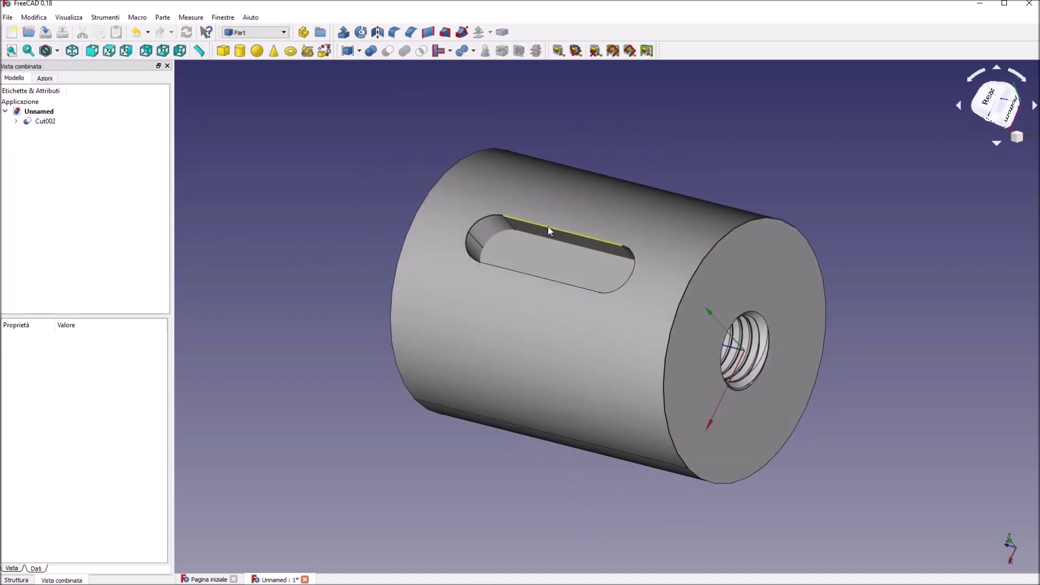
Step: Chamfer the slot's top edge with a length of 0,8 mm
left_click(548, 226)
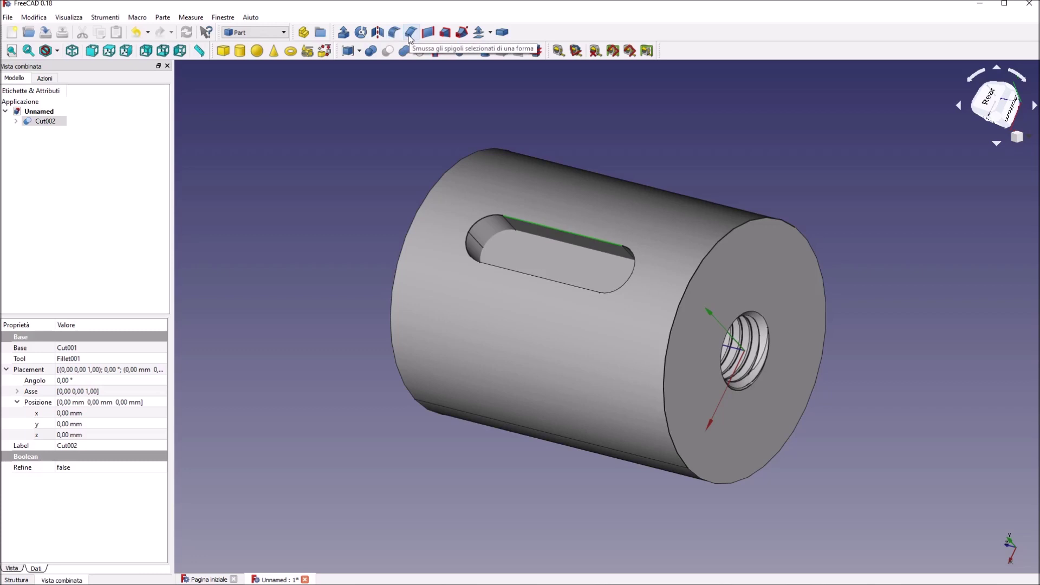
left_click(410, 33)
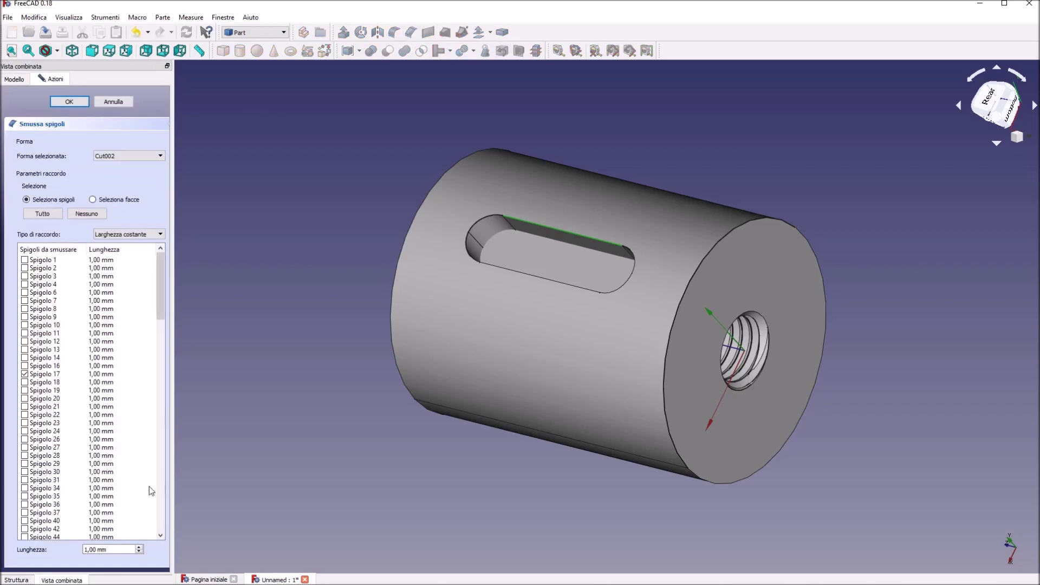
left_click(138, 552)
left_click(69, 102)
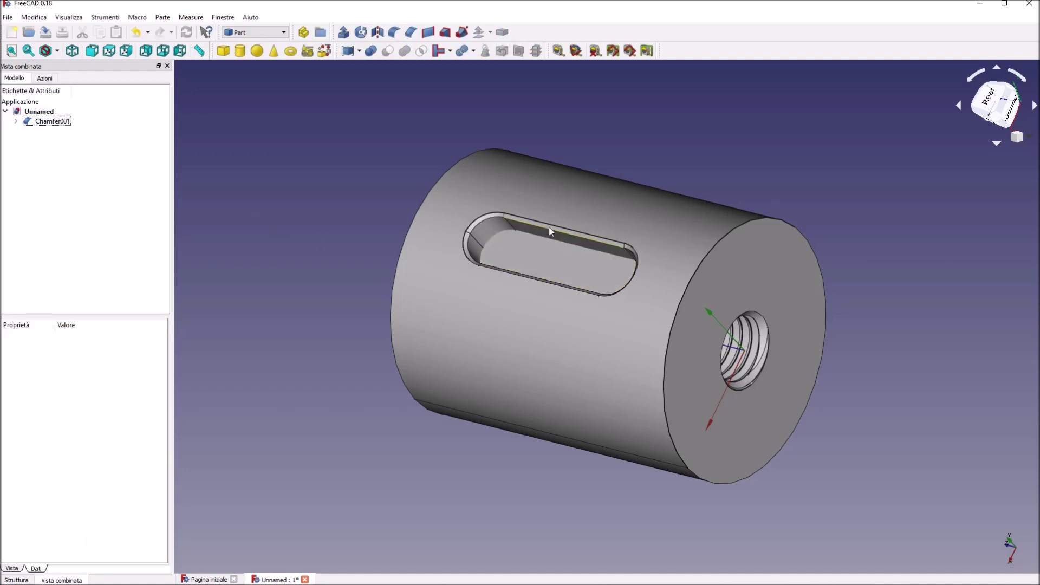
Step: Orbit around the part to inspect it, then select the threaded end's circular edge
middle_click_drag(252, 197, 290, 177)
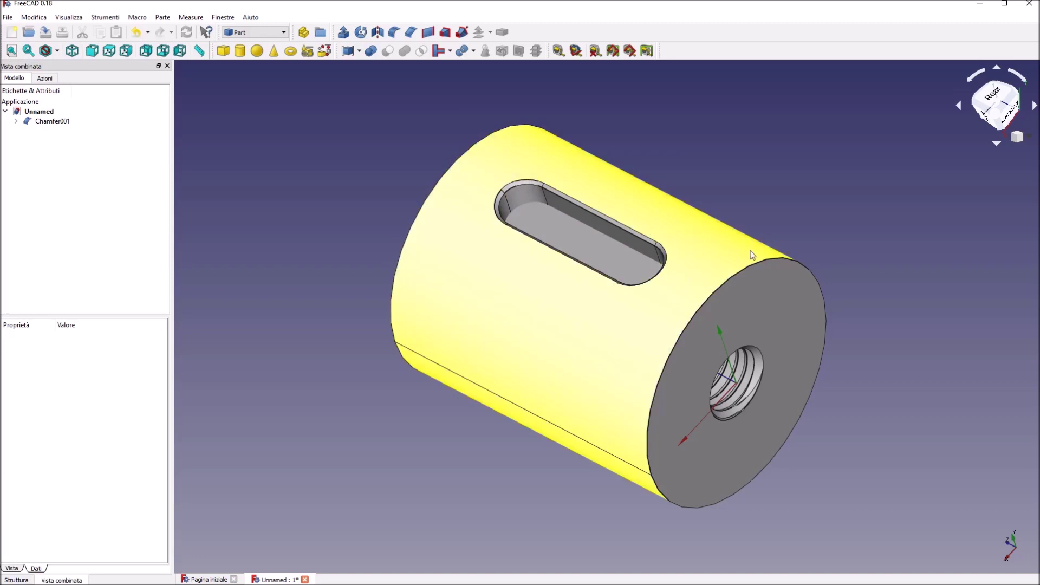
mouse_move(881, 266)
middle_mouse_down()
mouse_move(859, 309)
mouse_move(652, 415)
mouse_move(594, 339)
mouse_move(805, 279)
mouse_move(882, 226)
middle_mouse_up()
mouse_move(352, 355)
middle_mouse_down()
mouse_move(369, 309)
mouse_move(387, 313)
middle_mouse_up()
mouse_move(923, 335)
middle_mouse_down()
mouse_move(861, 359)
mouse_move(870, 359)
mouse_move(863, 347)
mouse_move(680, 371)
mouse_move(747, 352)
mouse_move(896, 342)
mouse_move(865, 360)
middle_mouse_up()
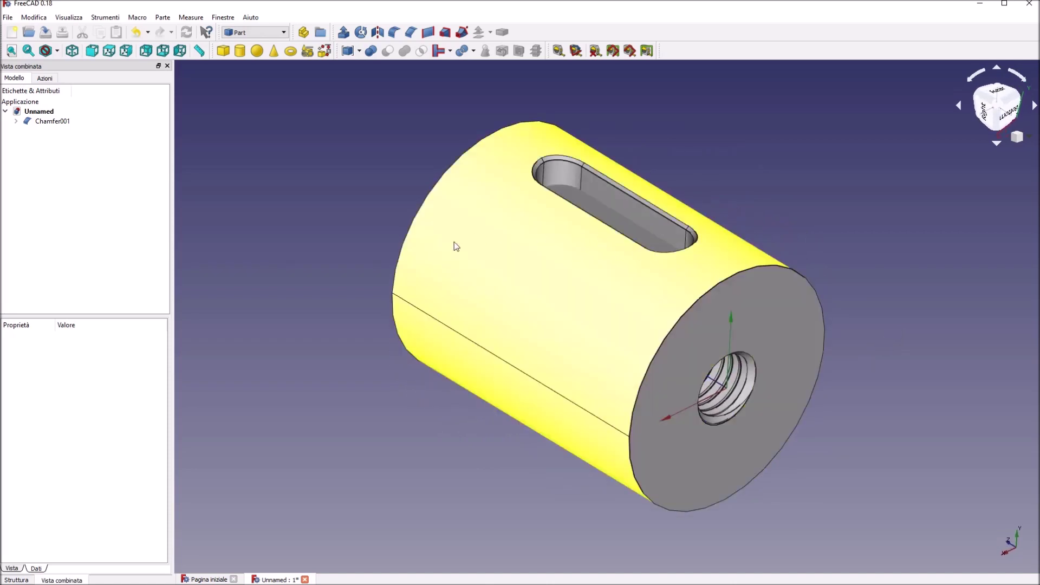
scroll(325, 218, "down", 3)
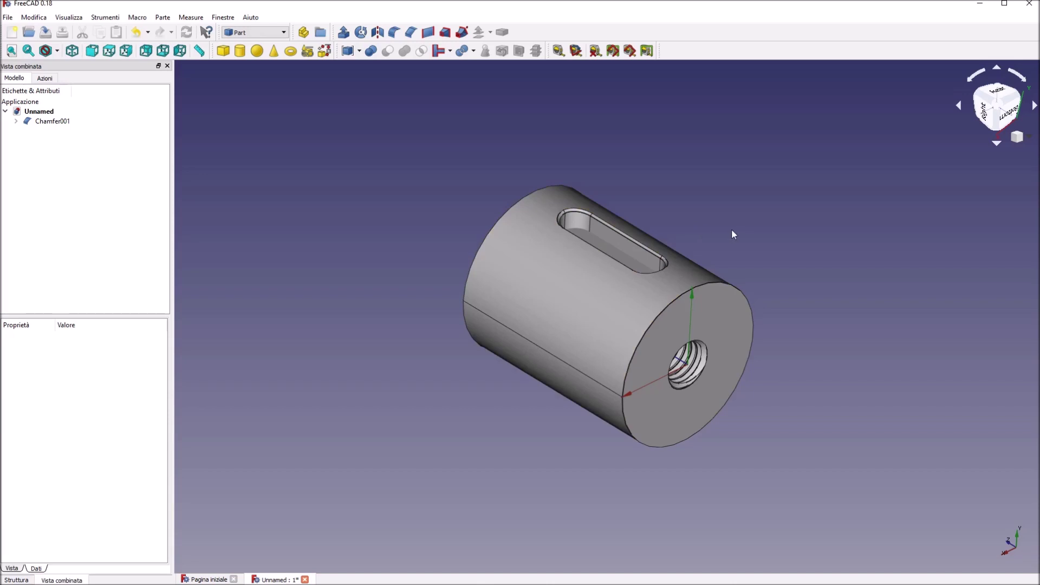
scroll(732, 232, "down", 2)
scroll(733, 239, "up", 2)
mouse_move(714, 200)
middle_mouse_down()
mouse_move(371, 126)
mouse_move(324, 204)
mouse_move(543, 295)
mouse_move(205, 186)
middle_mouse_up()
left_click(647, 330)
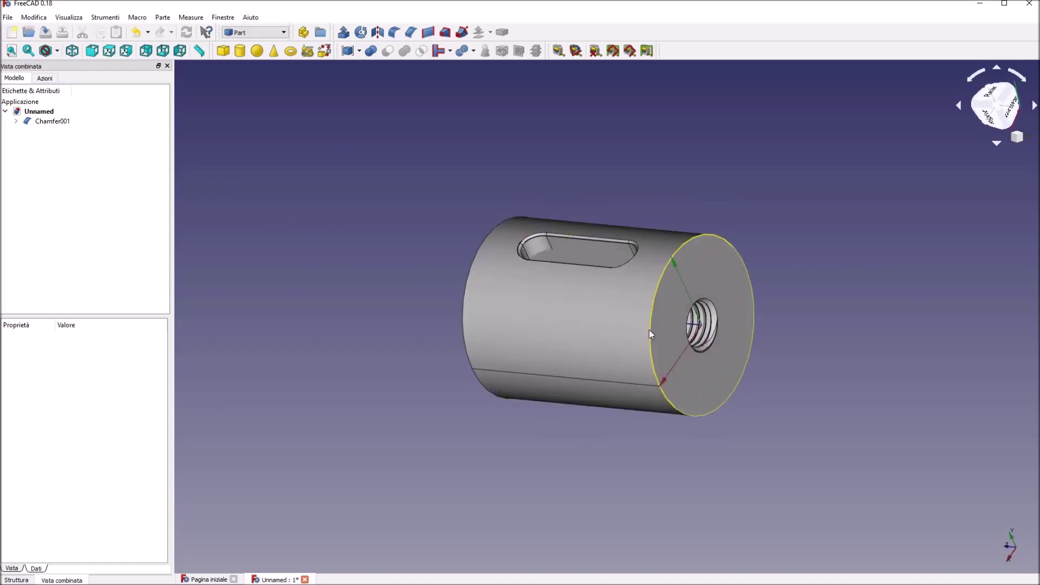
Step: Chamfer both circular end edges of the cylinder by 3 mm
left_click(463, 327, "ctrl")
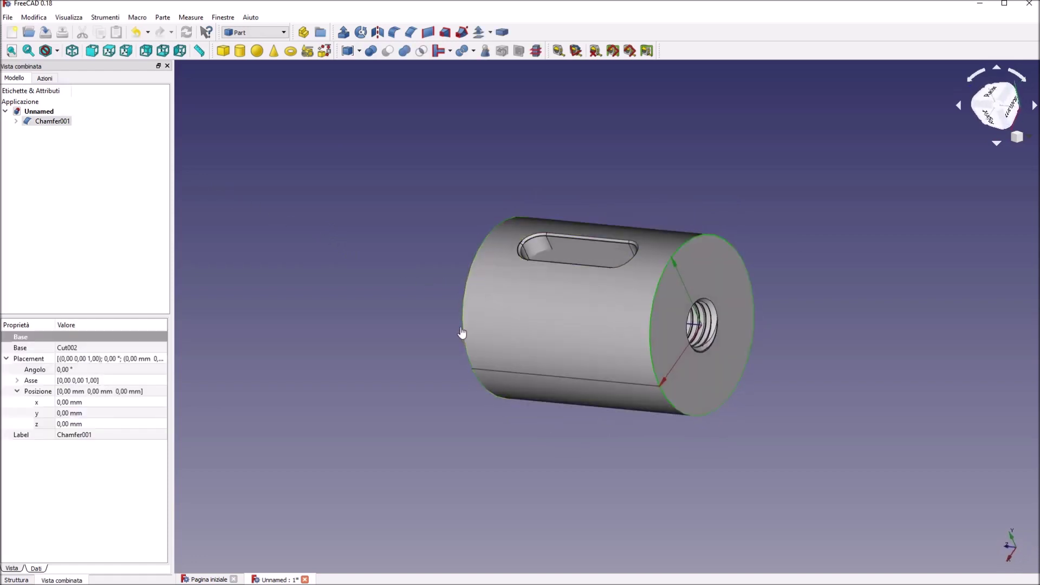
left_click(410, 32)
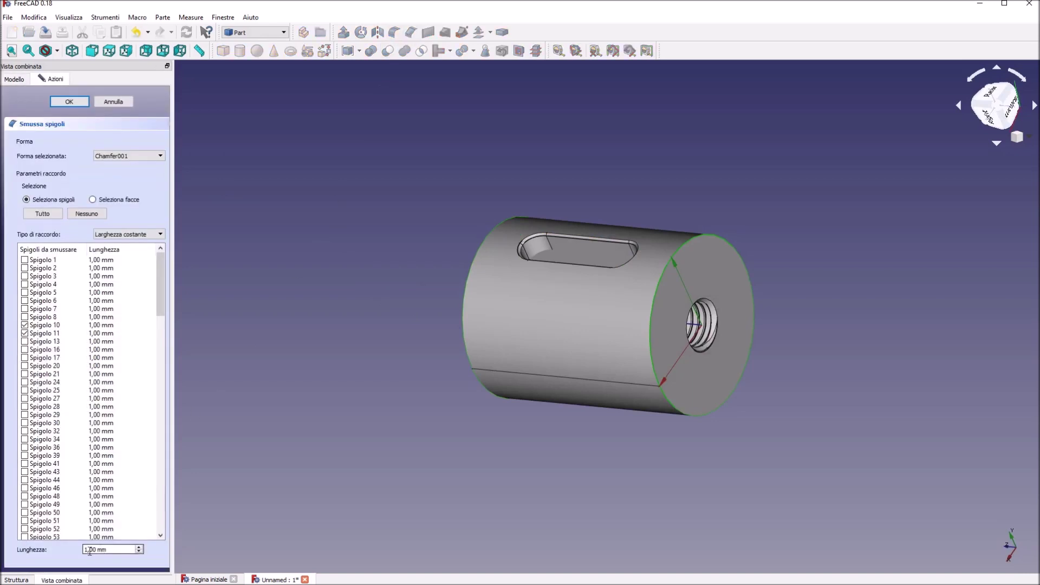
left_click_drag(113, 549, 82, 549)
type("3")
left_click(70, 102)
Step: Orbit the finished part to check the chamfered ends and slot
mouse_move(313, 155)
middle_mouse_down()
mouse_move(509, 231)
mouse_move(748, 186)
mouse_move(341, 169)
mouse_move(265, 146)
mouse_move(459, 117)
mouse_move(427, 165)
mouse_move(492, 211)
mouse_move(870, 287)
mouse_move(429, 342)
mouse_move(657, 325)
mouse_move(858, 279)
mouse_move(922, 248)
middle_mouse_up()
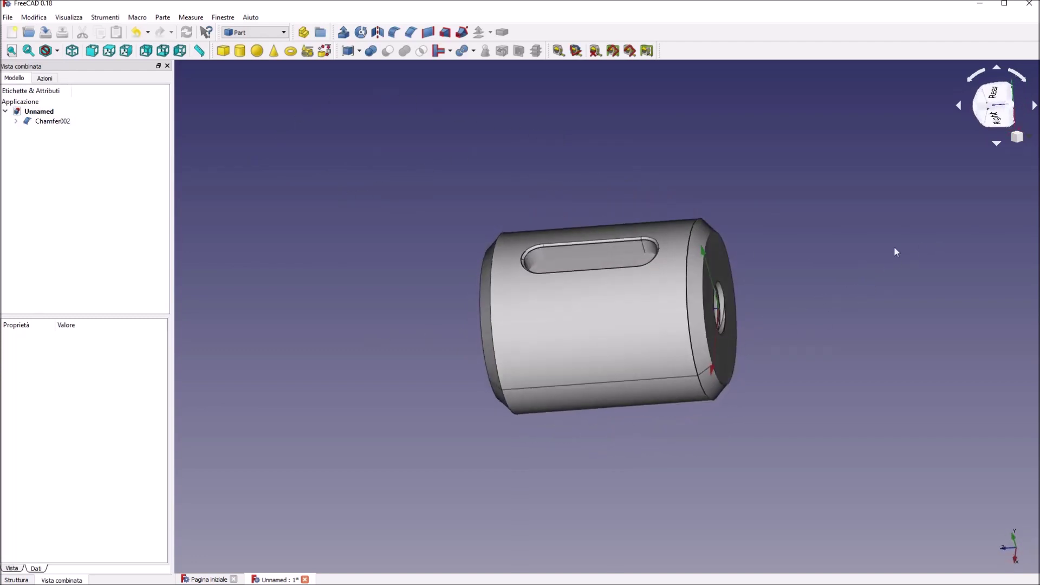
mouse_move(841, 283)
middle_mouse_down()
mouse_move(772, 324)
mouse_move(906, 290)
middle_mouse_up()
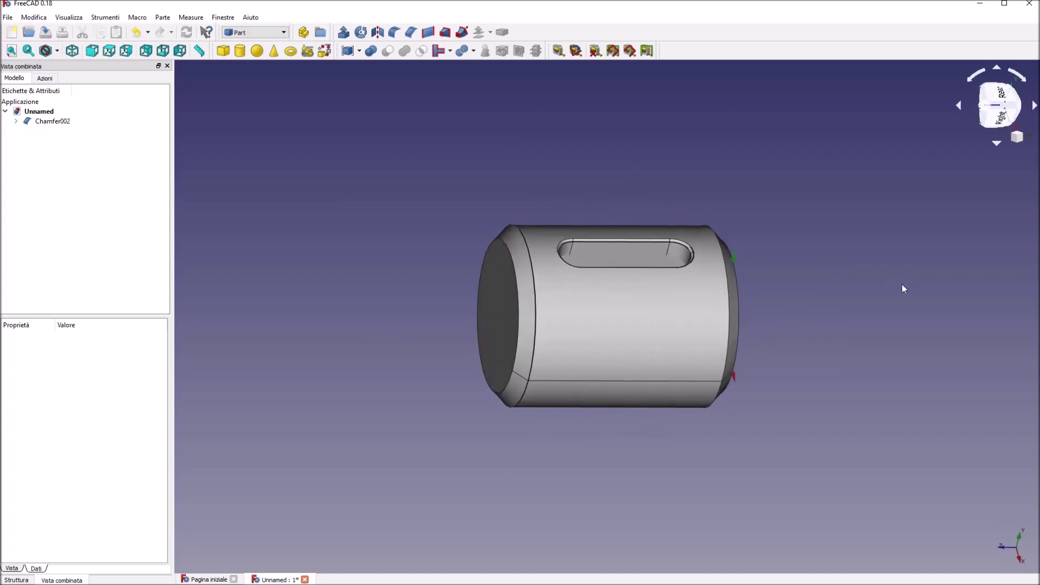
middle_click_drag(842, 286, 811, 350)
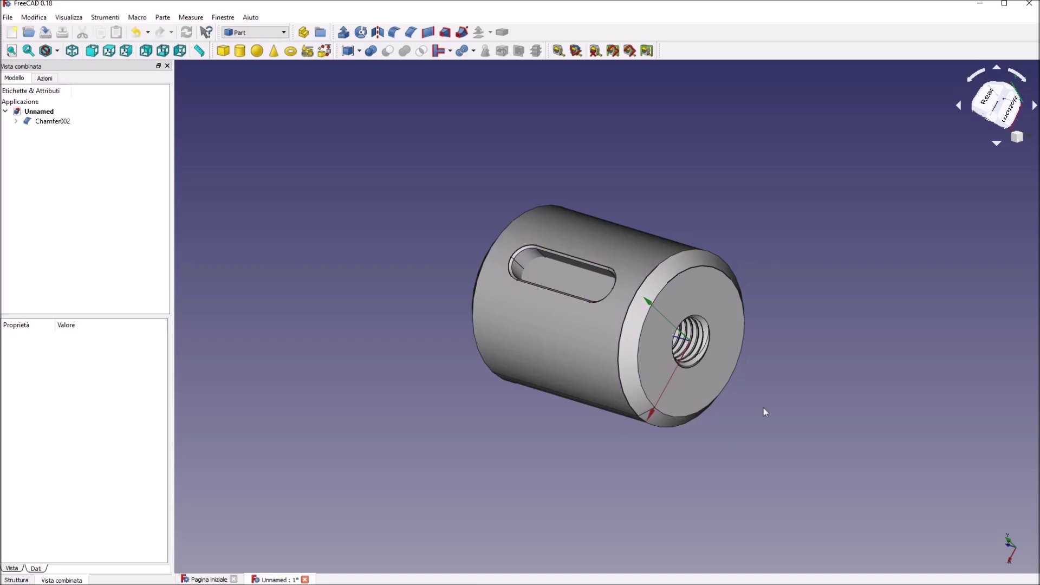
mouse_move(386, 389)
middle_mouse_down()
mouse_move(411, 308)
mouse_move(391, 326)
mouse_move(464, 314)
mouse_move(608, 330)
mouse_move(387, 327)
middle_mouse_up()
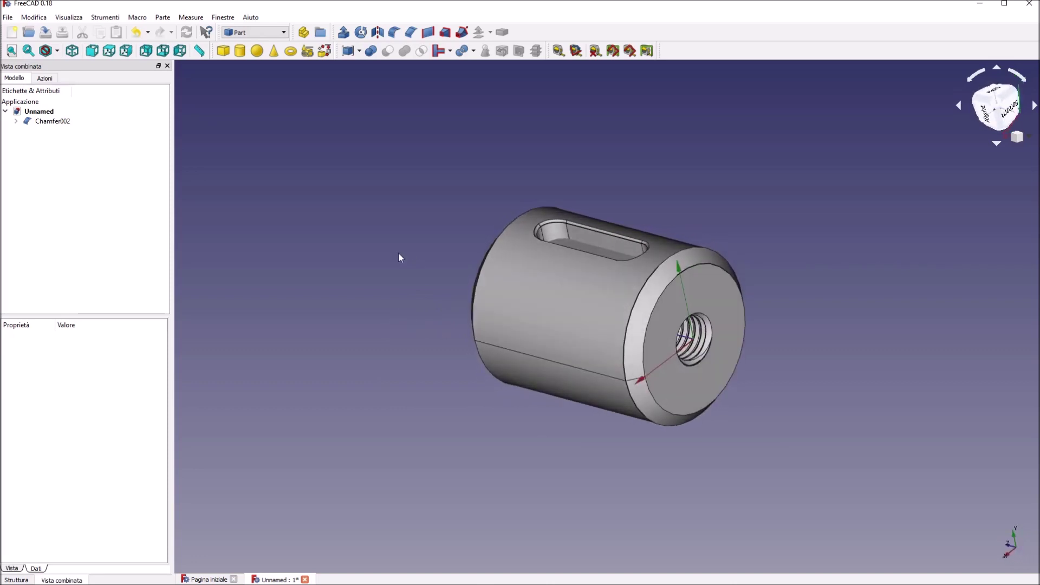